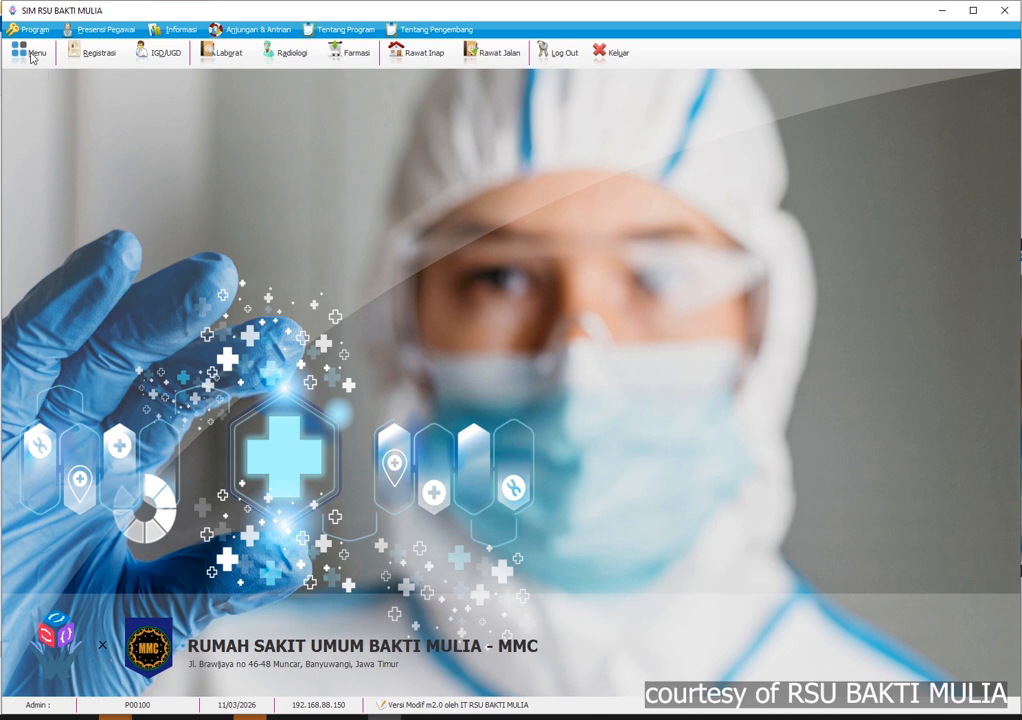
- Find the modules matching "apote" and open Mapping Obat Apotek BPJS
click(31, 57)
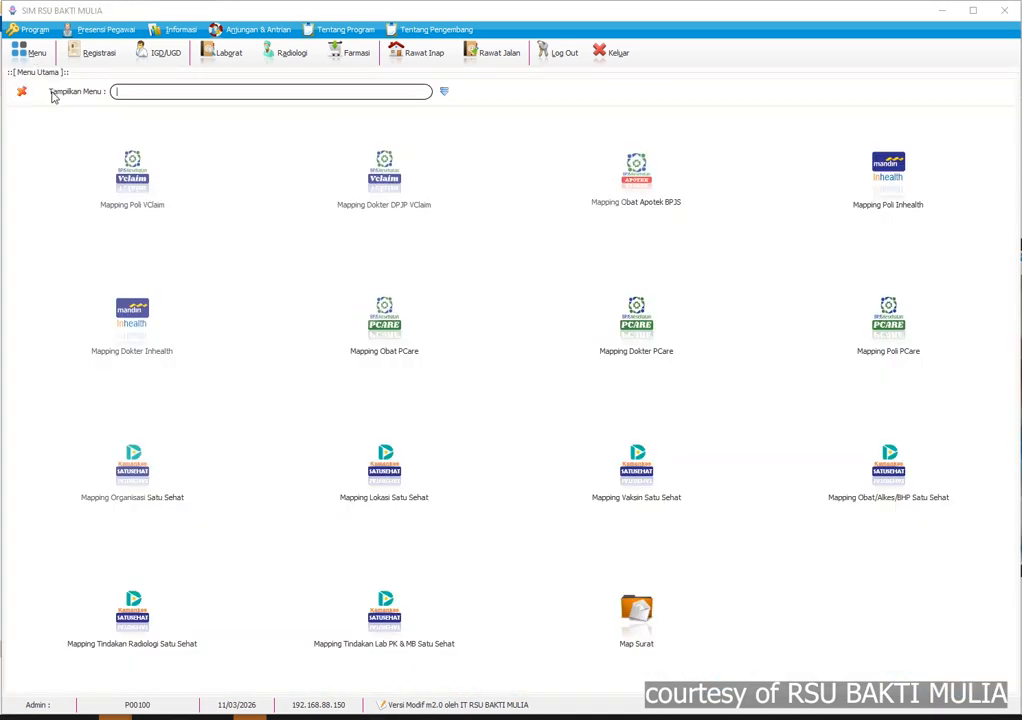
click(21, 91)
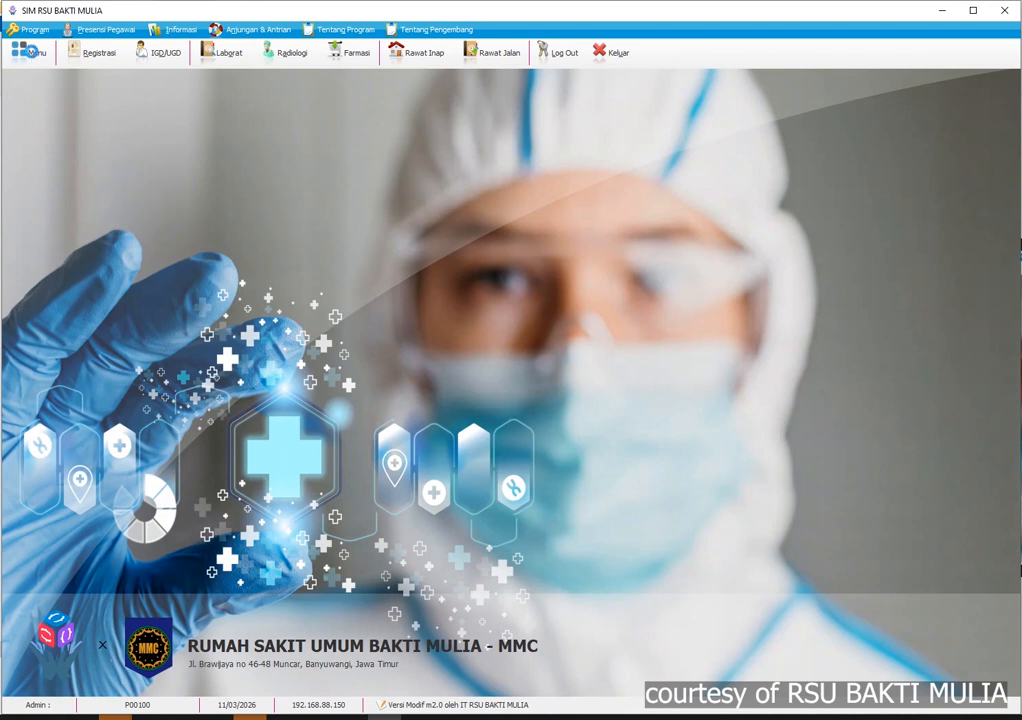
click(28, 50)
text(apote)
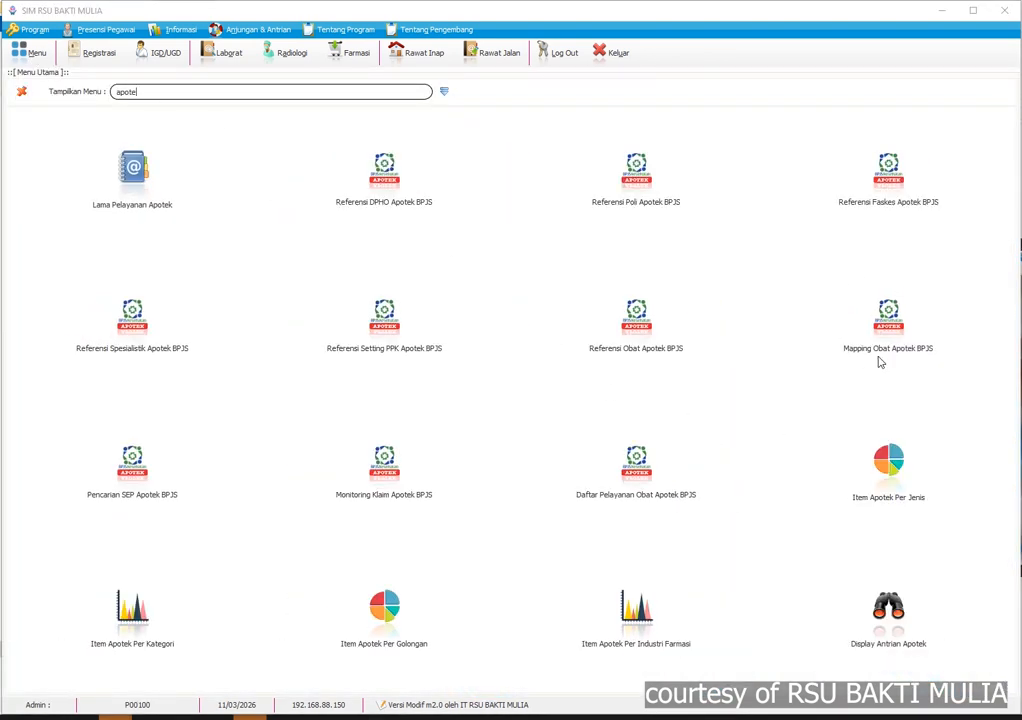
click(890, 318)
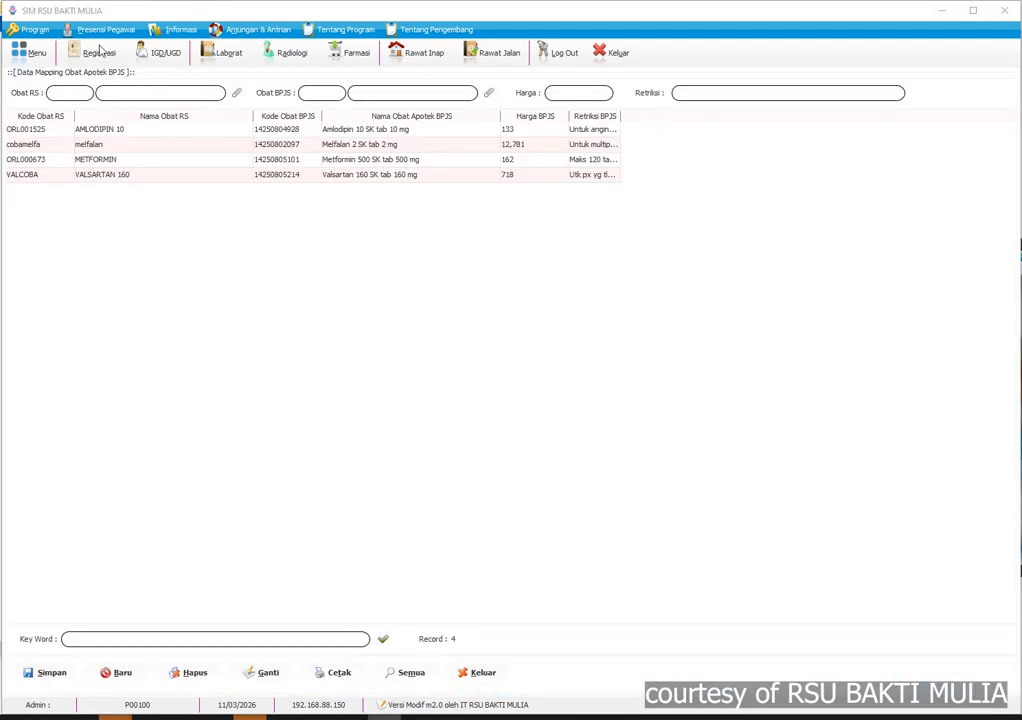
- Delete the AMLODIPIN 10 and METFORMIN records from the BPJS pharmacy drug mapping
click(90, 130)
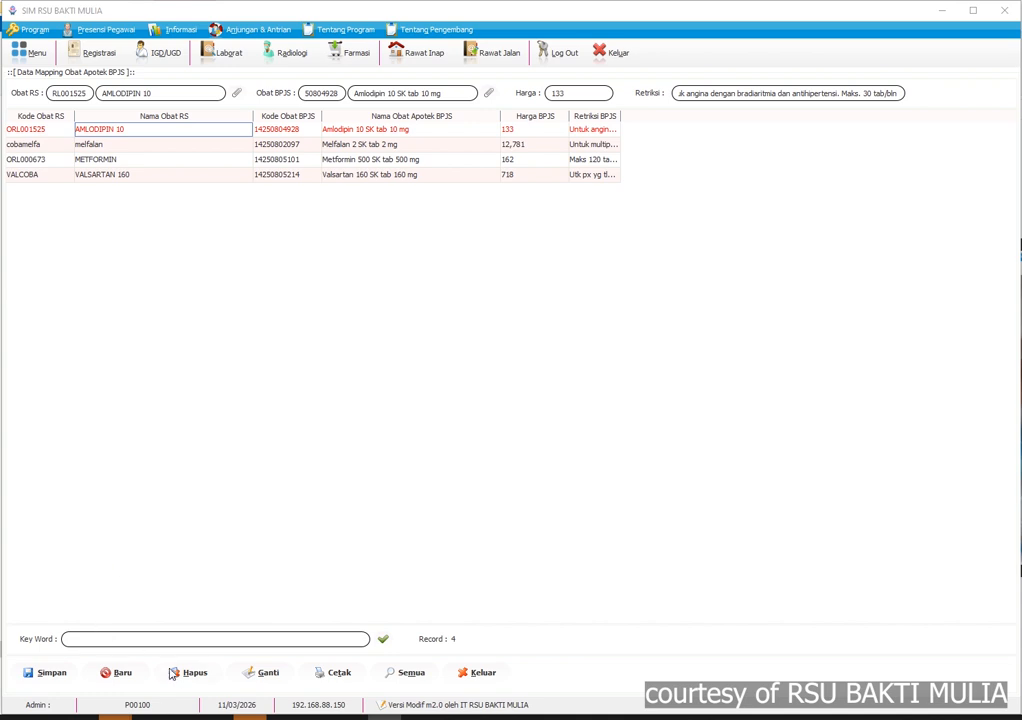
key(Delete)
click(97, 145)
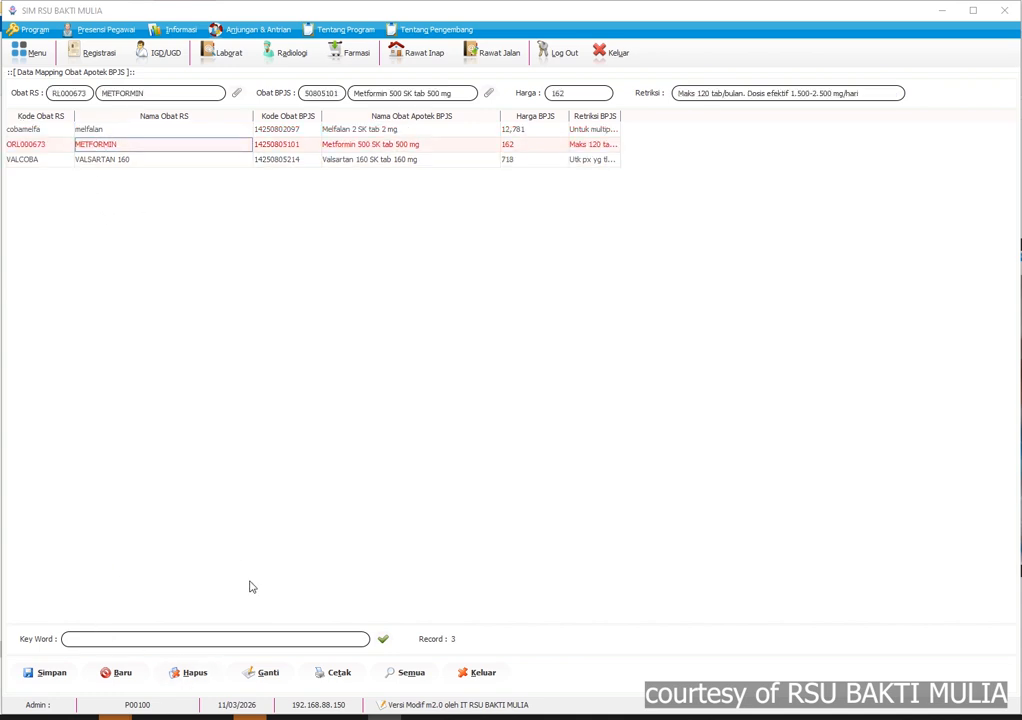
click(196, 674)
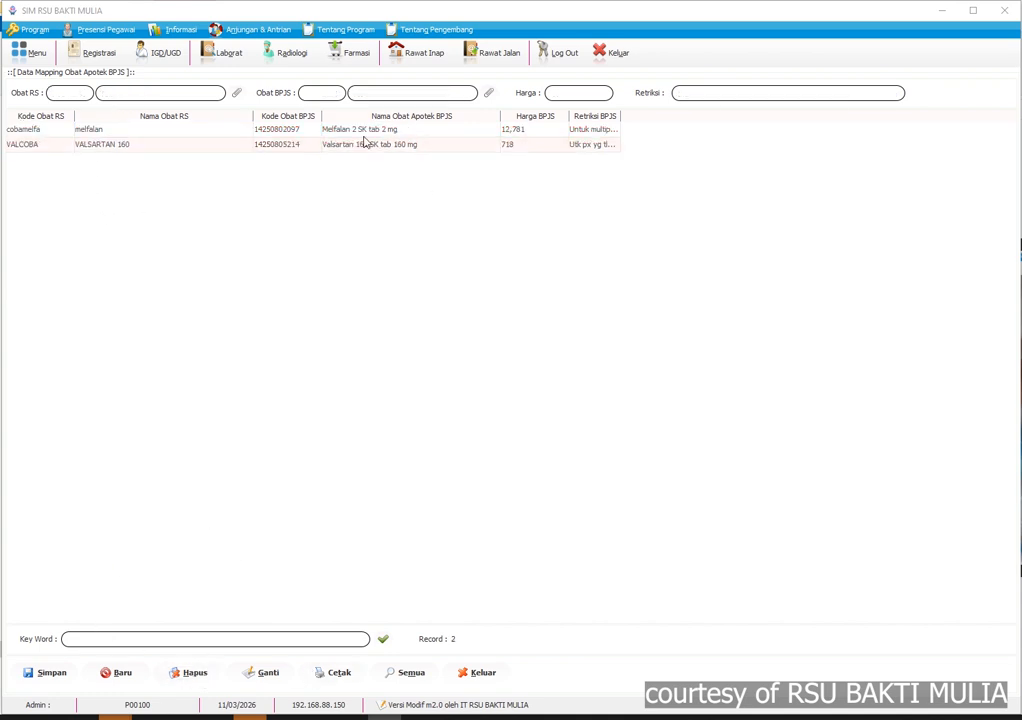
- Look up "amlo" in the hospital drug data and choose AMLODIPIN 10 as the Obat RS
click(236, 92)
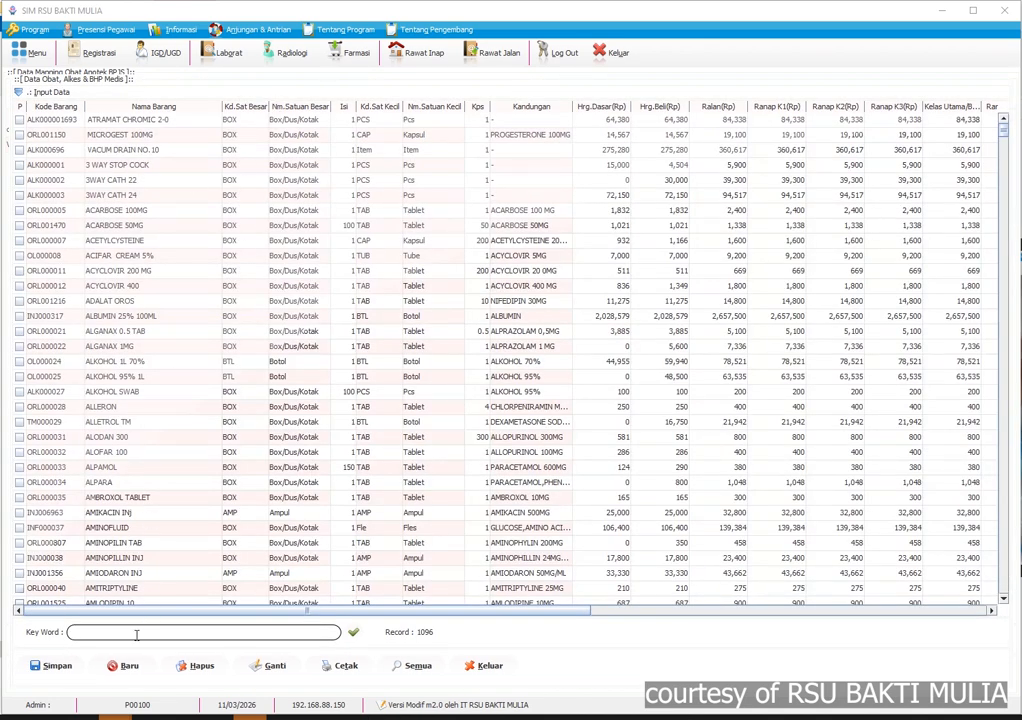
text(amplo)
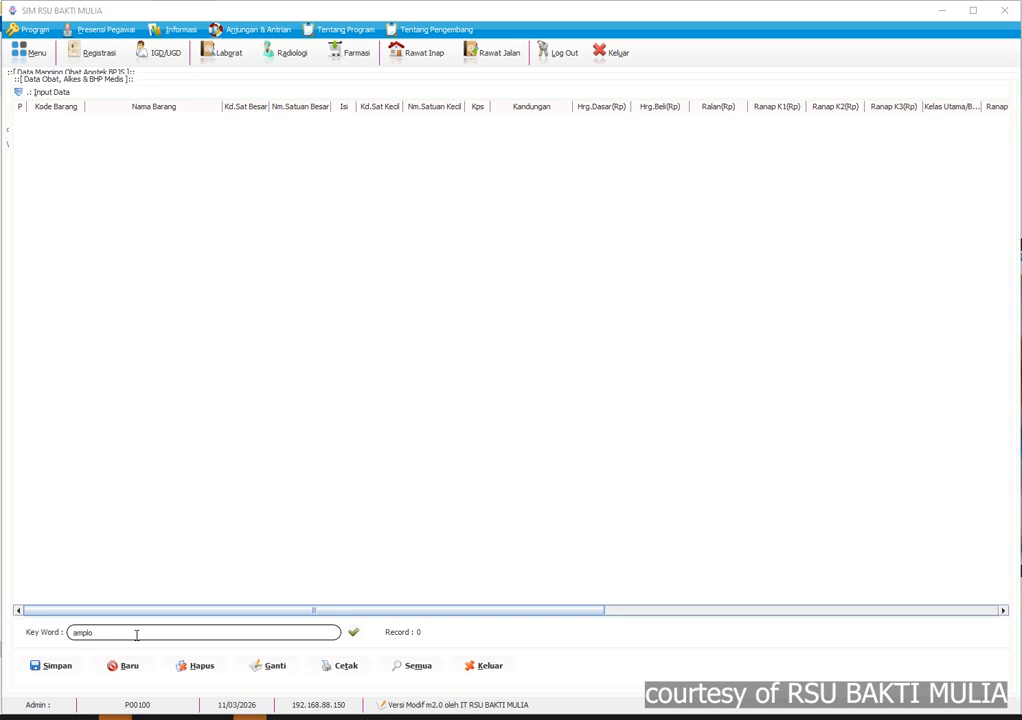
key(BackSpace)
key(BackSpace)
key(BackSpace)
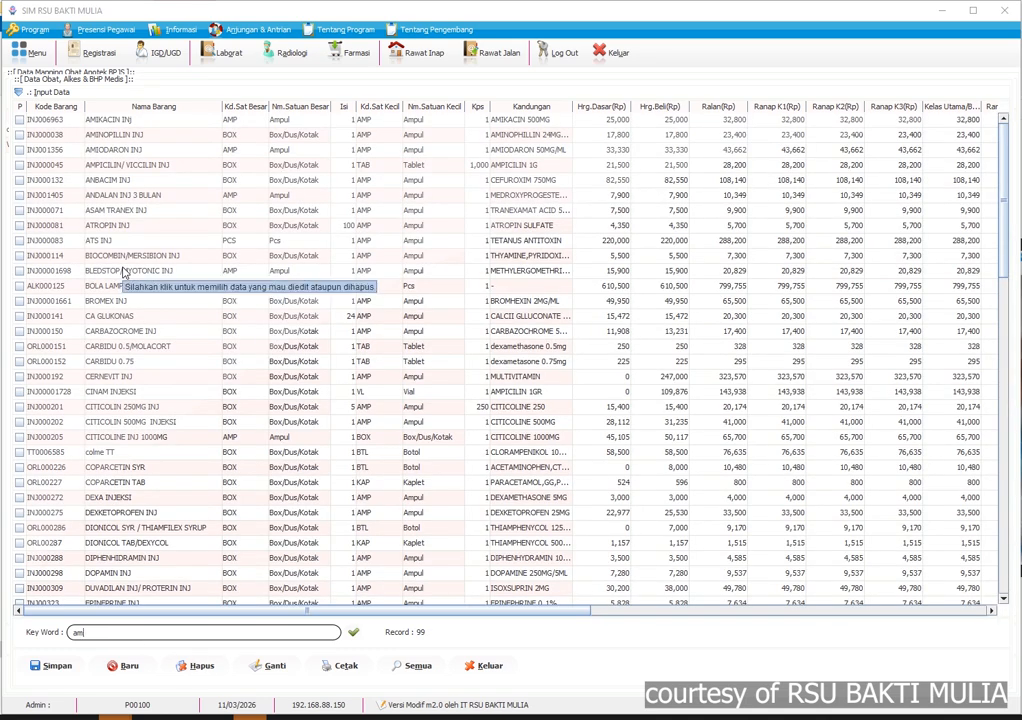
text(lo)
click(120, 120)
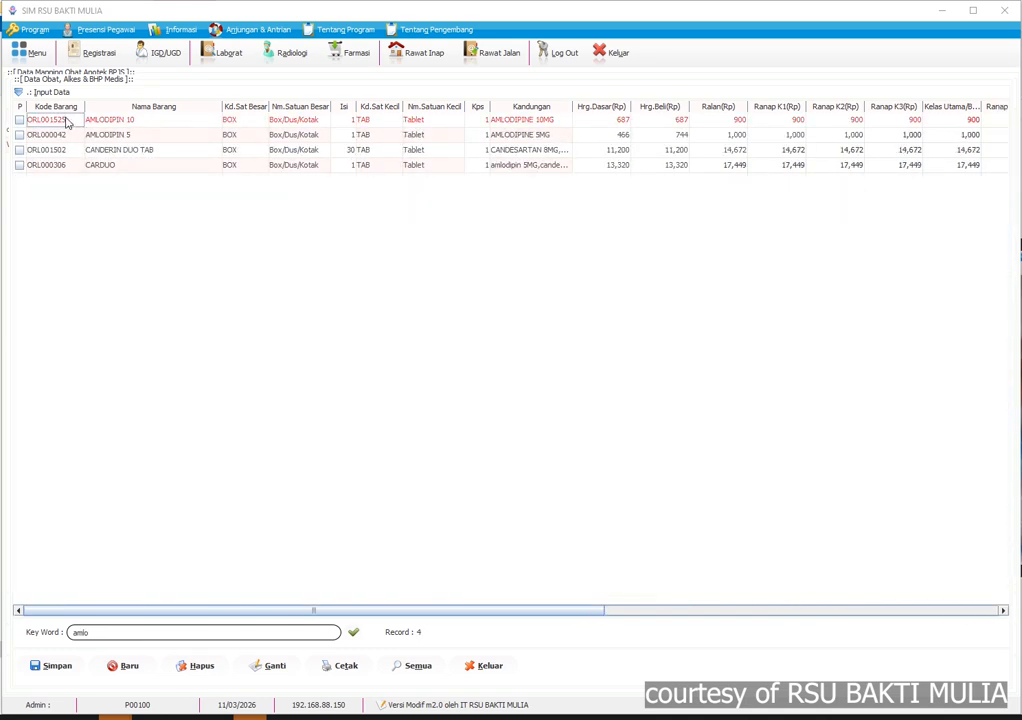
double_click(120, 120)
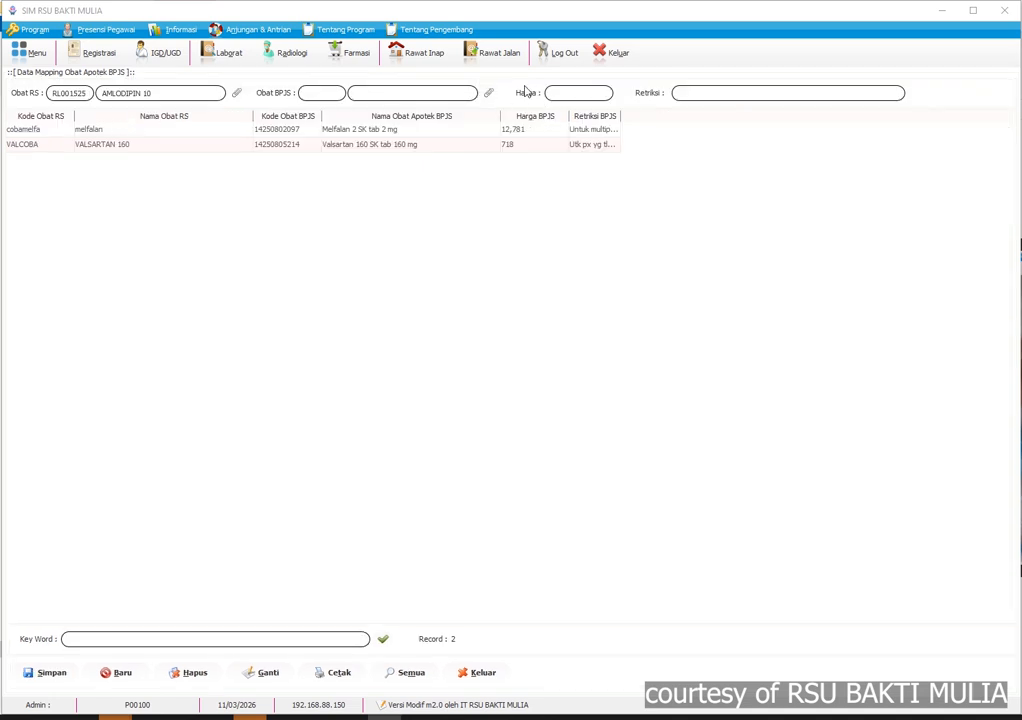
- Look up "amlo" in the DPHO reference, choose Amlodipin 10 SK tab 10 mg as the Obat BPJS, and save the mapping
click(490, 94)
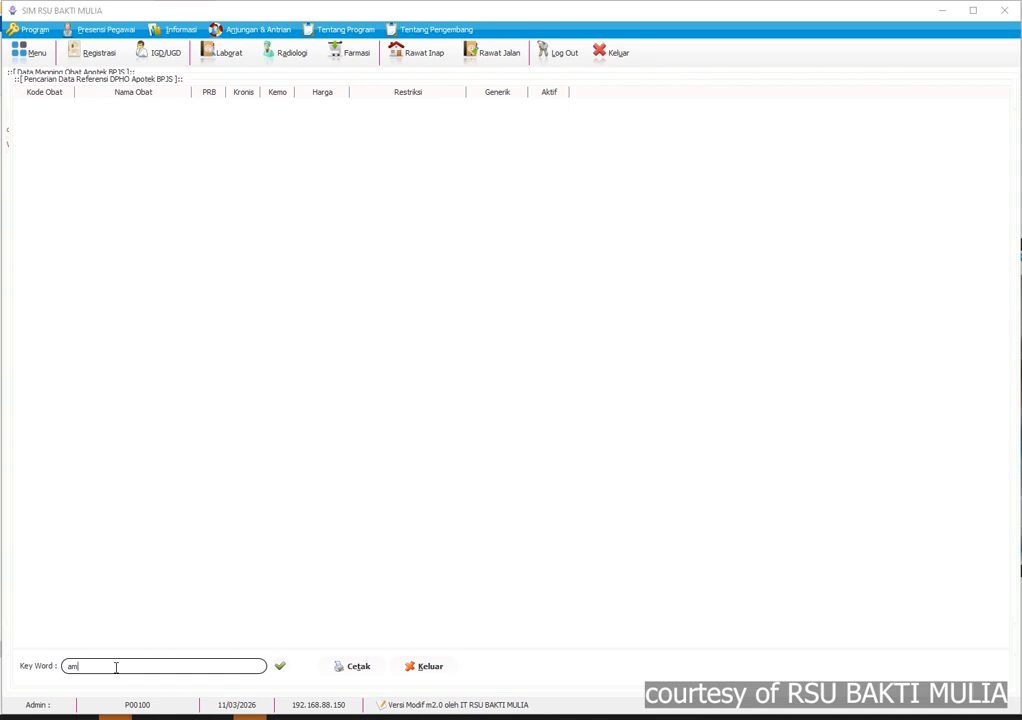
text(amlo)
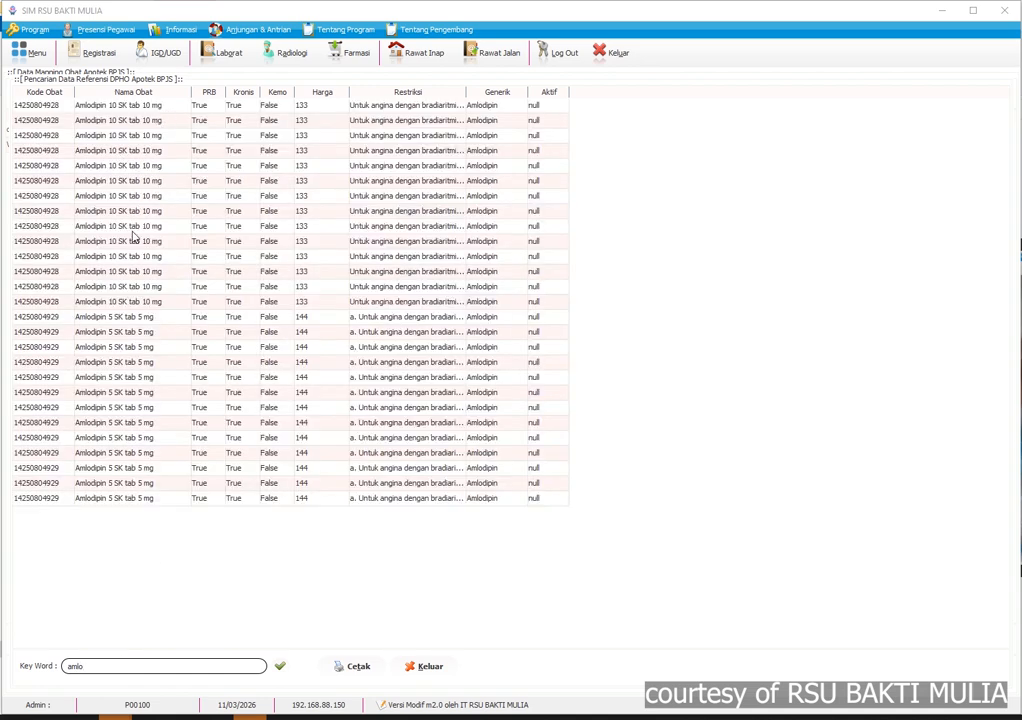
click(30, 271)
click(43, 107)
click(33, 201)
click(29, 239)
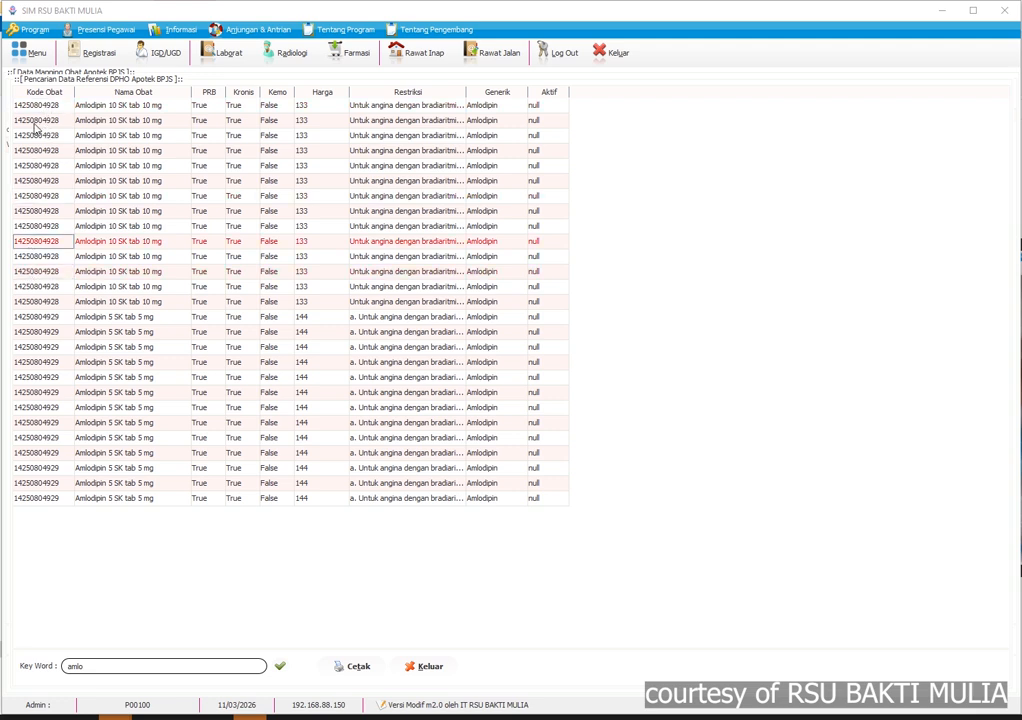
click(29, 105)
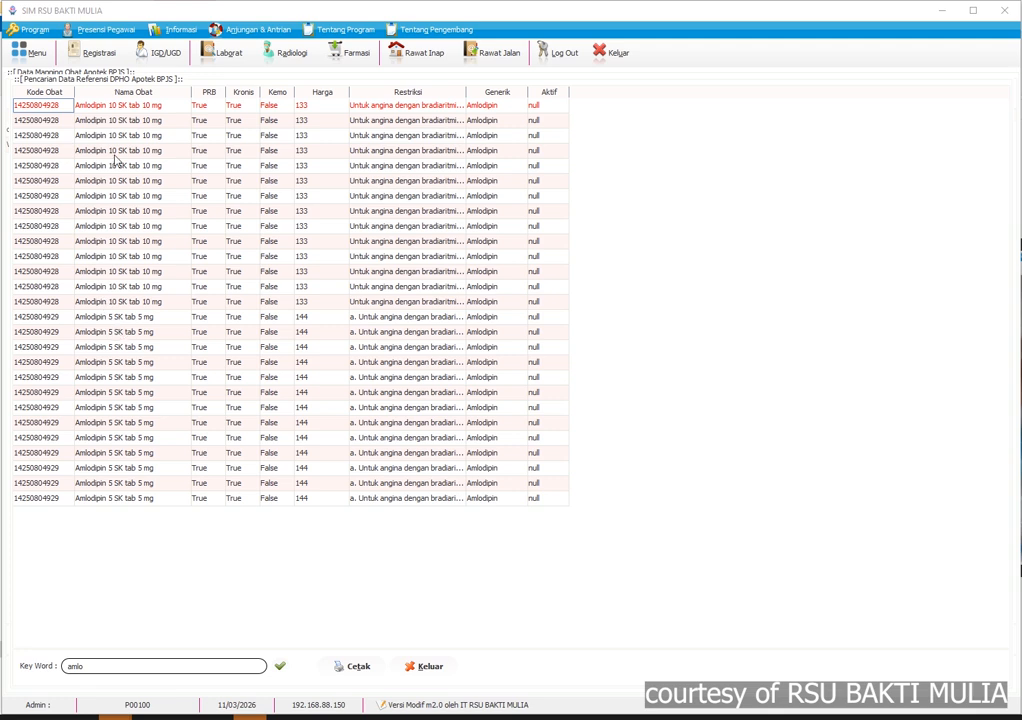
click(112, 378)
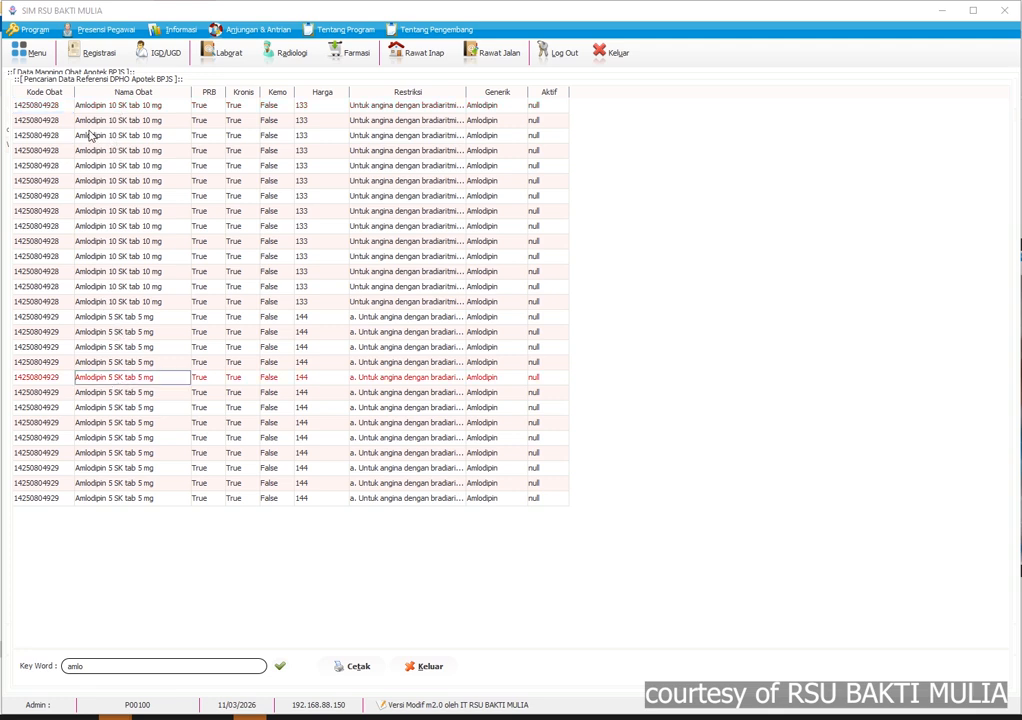
click(42, 104)
click(47, 116)
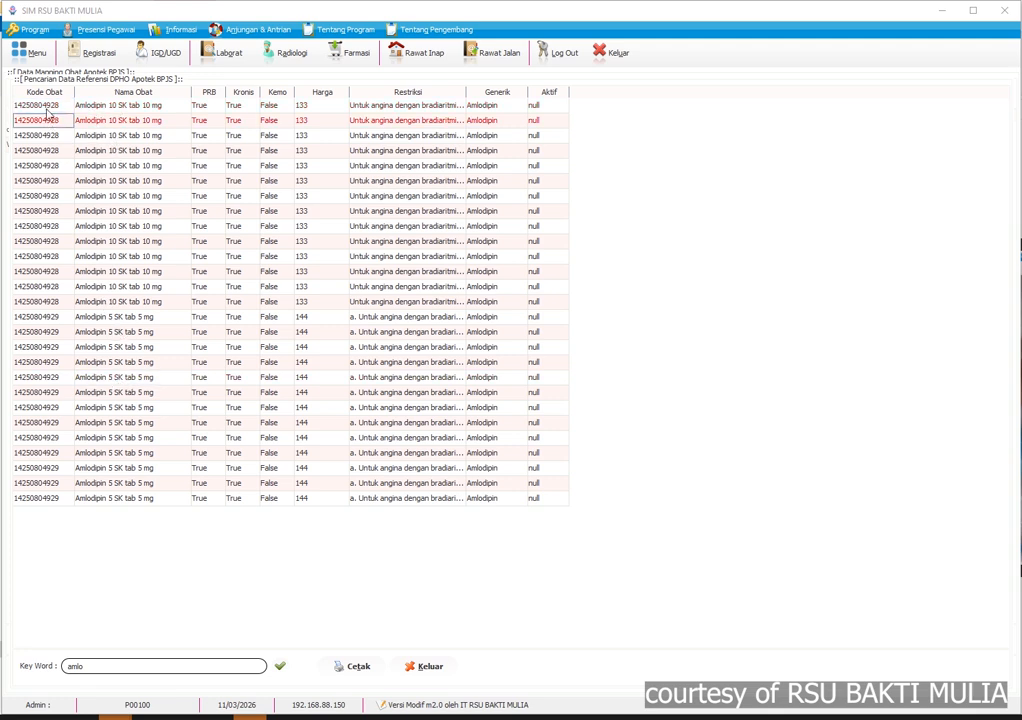
double_click(47, 118)
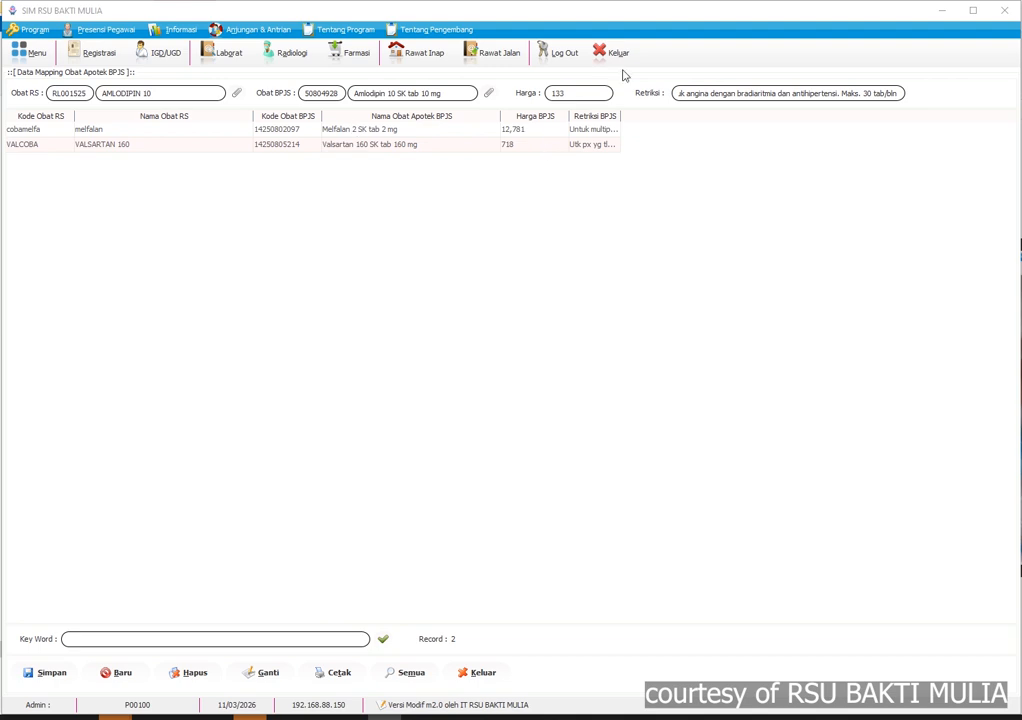
click(48, 673)
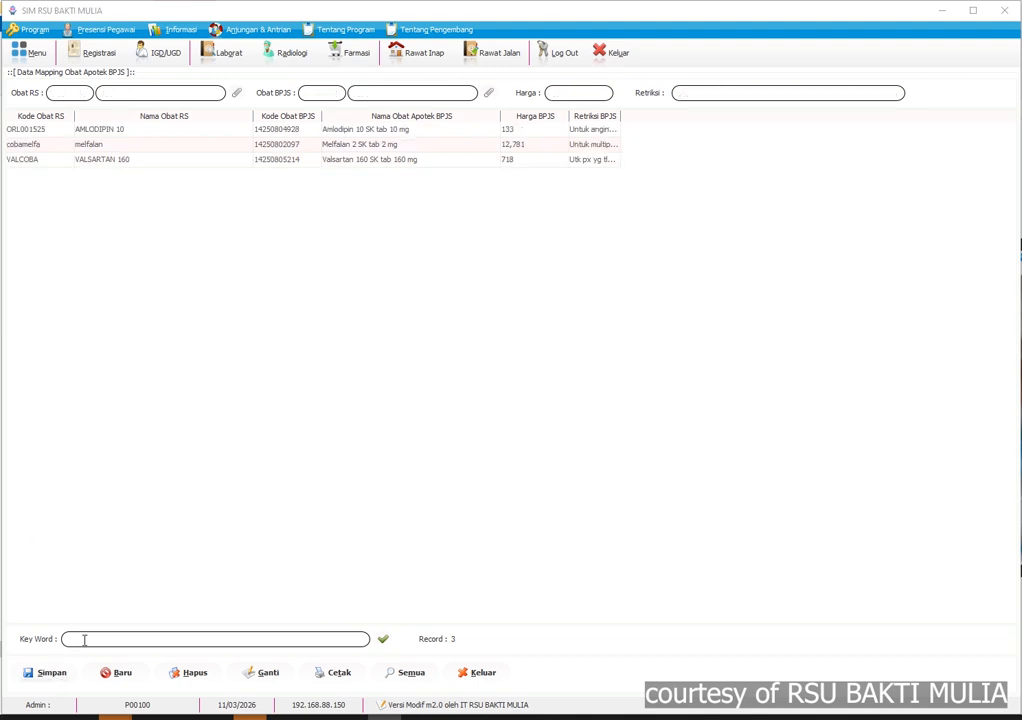
- Look up "metf" in the hospital drug data and choose METFORMIN (500 mg) as the Obat RS
click(238, 95)
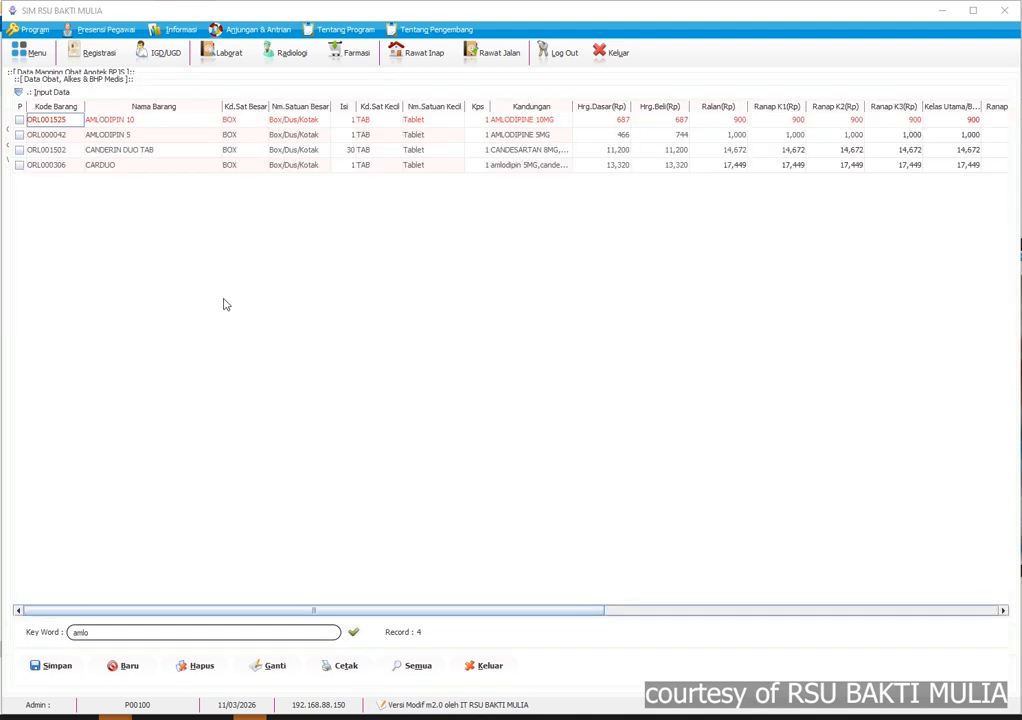
drag(155, 637, 74, 631)
text(metf)
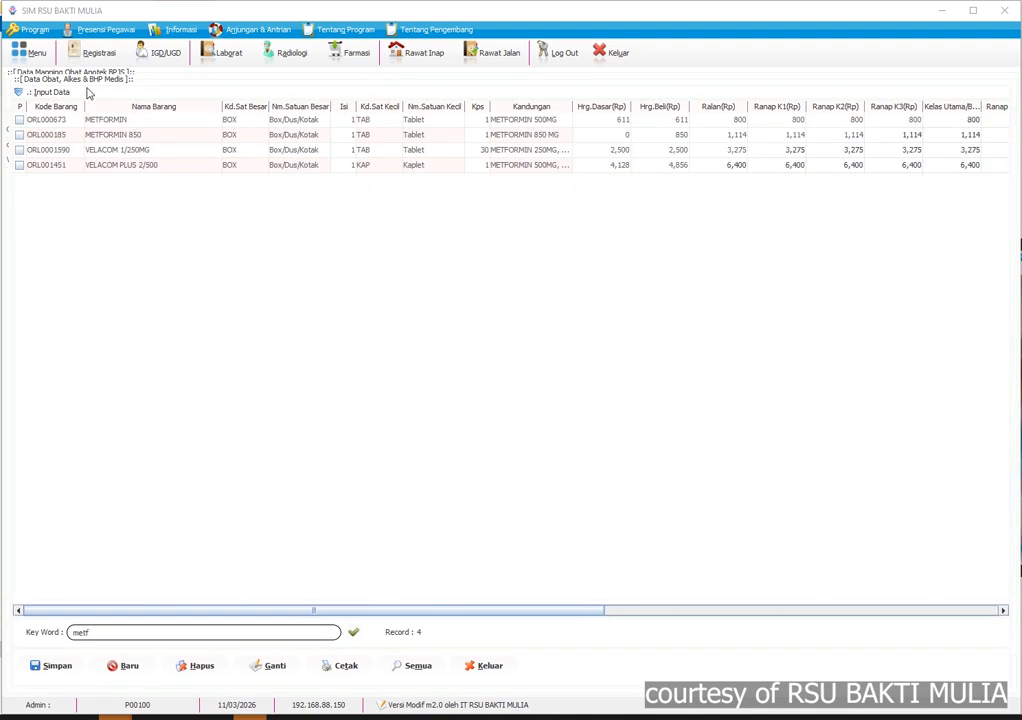
click(135, 135)
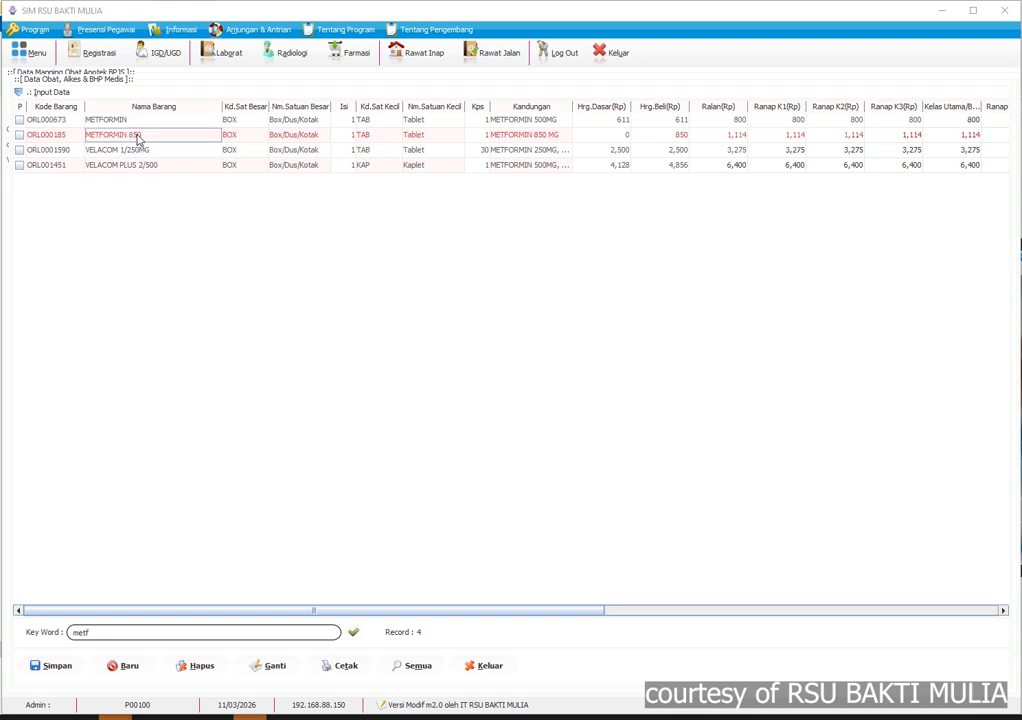
click(100, 119)
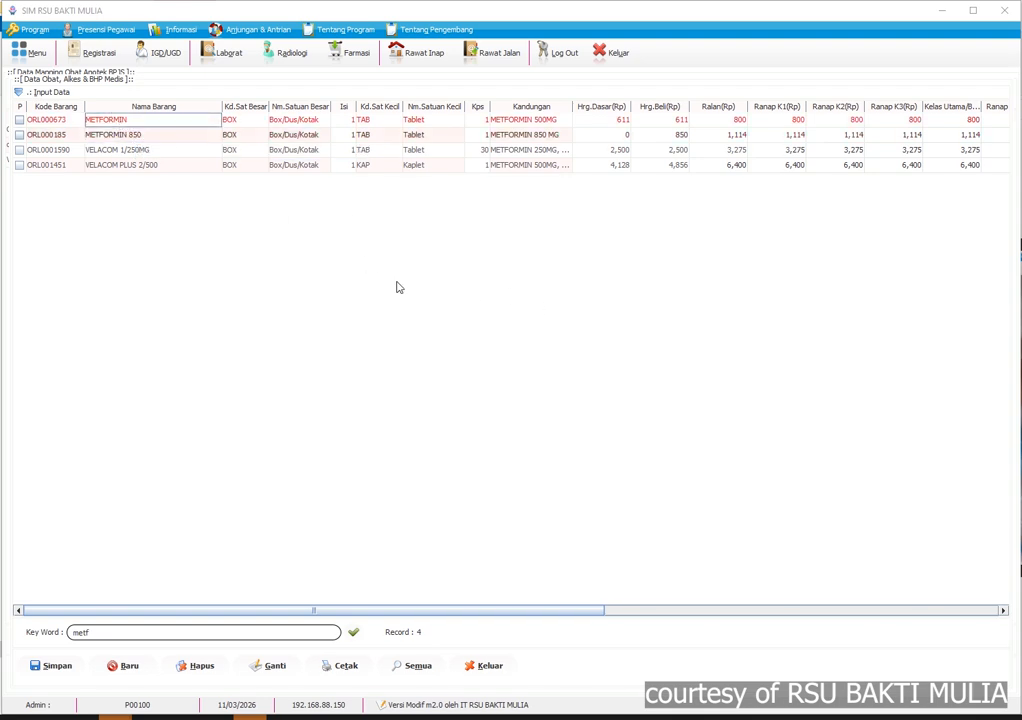
key(space)
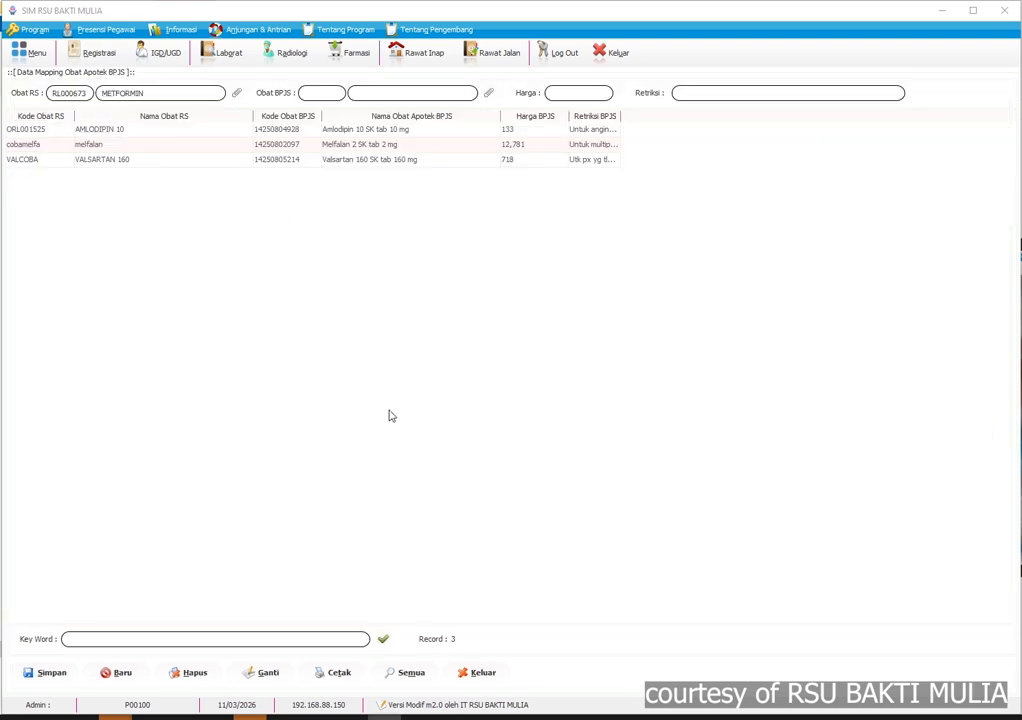
- Look up "metf" in the DPHO reference and choose Metformin 500 SK tab 500 mg as the Obat BPJS
click(486, 94)
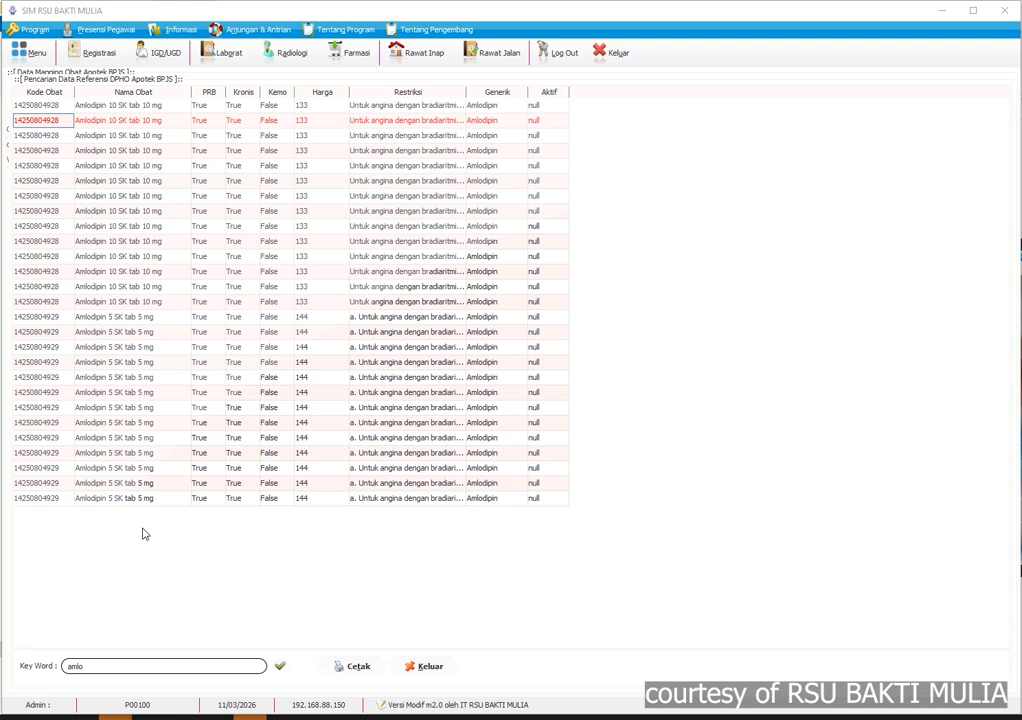
click(121, 664)
drag(122, 663, 6, 653)
key(BackSpace)
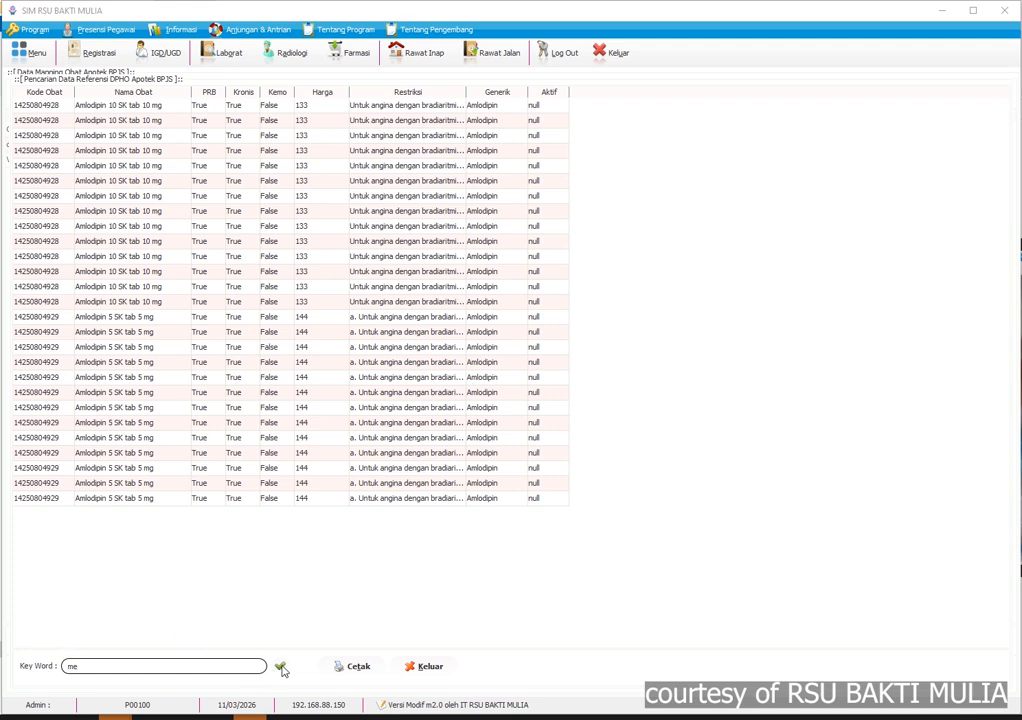
text(metfr)
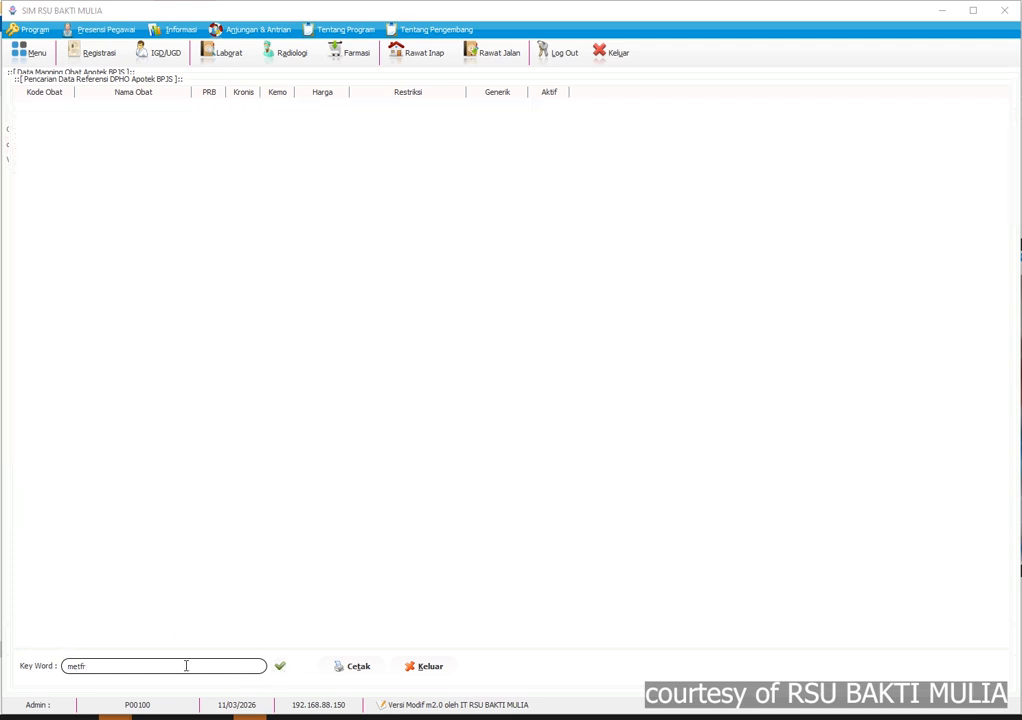
key(BackSpace)
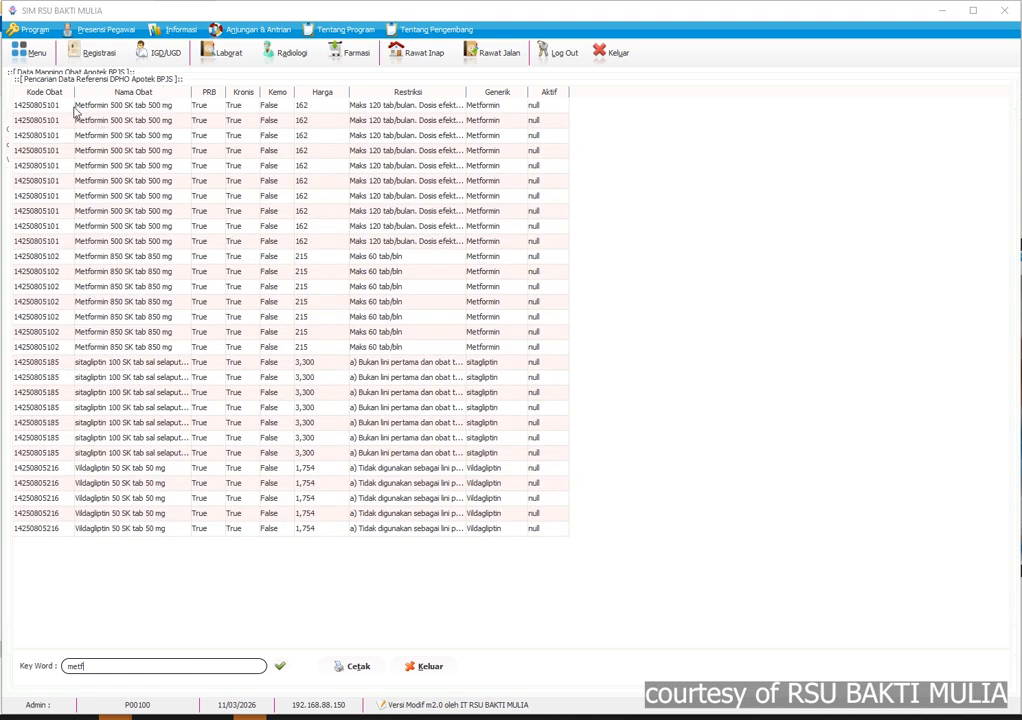
click(56, 105)
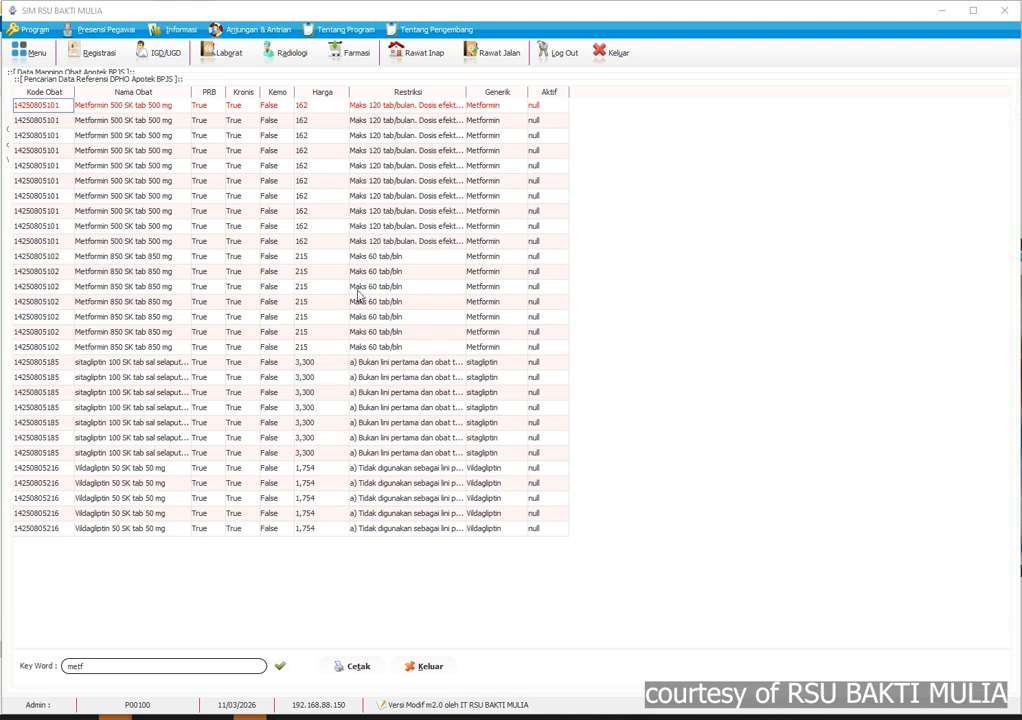
key(space)
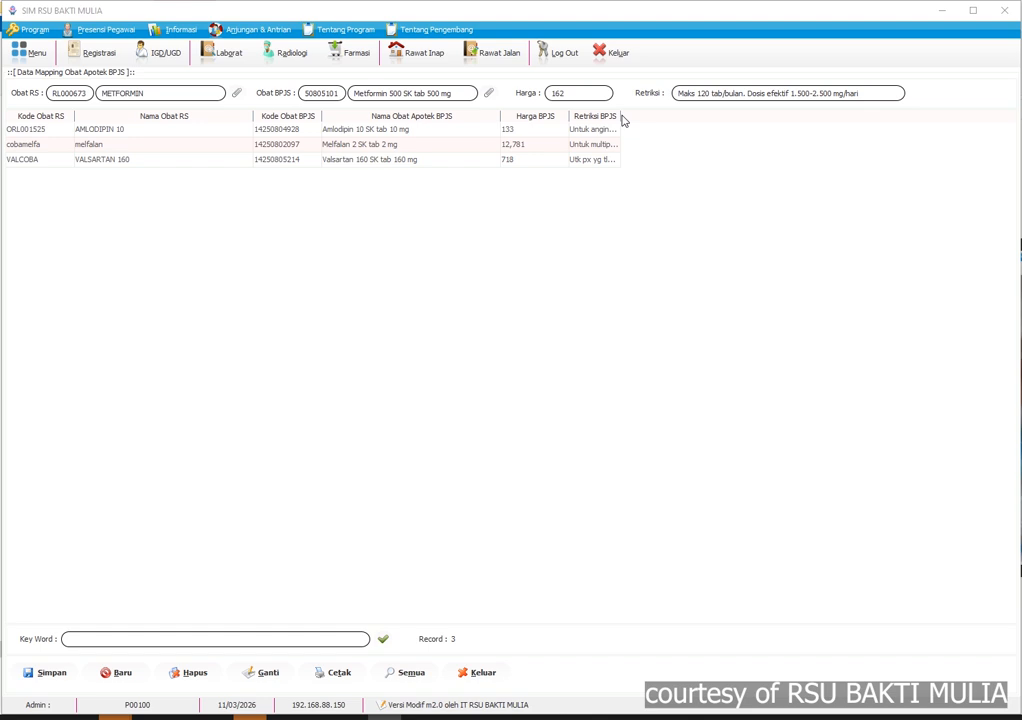
- Widen the Retriksi BPJS column to show the full restriction texts and save the METFORMIN mapping
drag(621, 119, 965, 206)
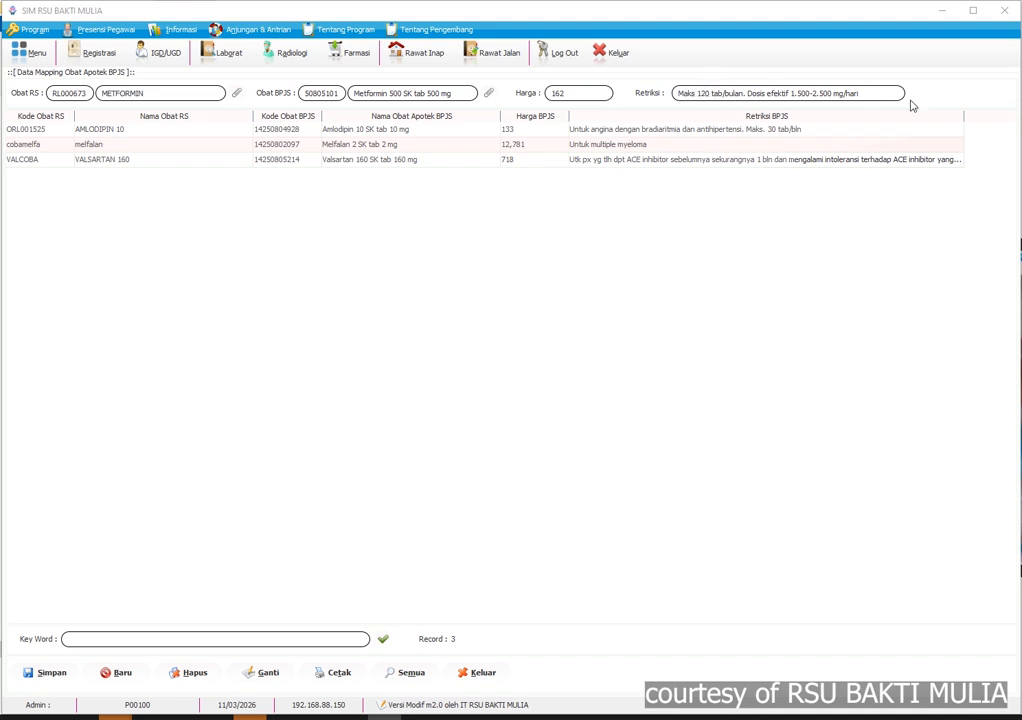
click(52, 675)
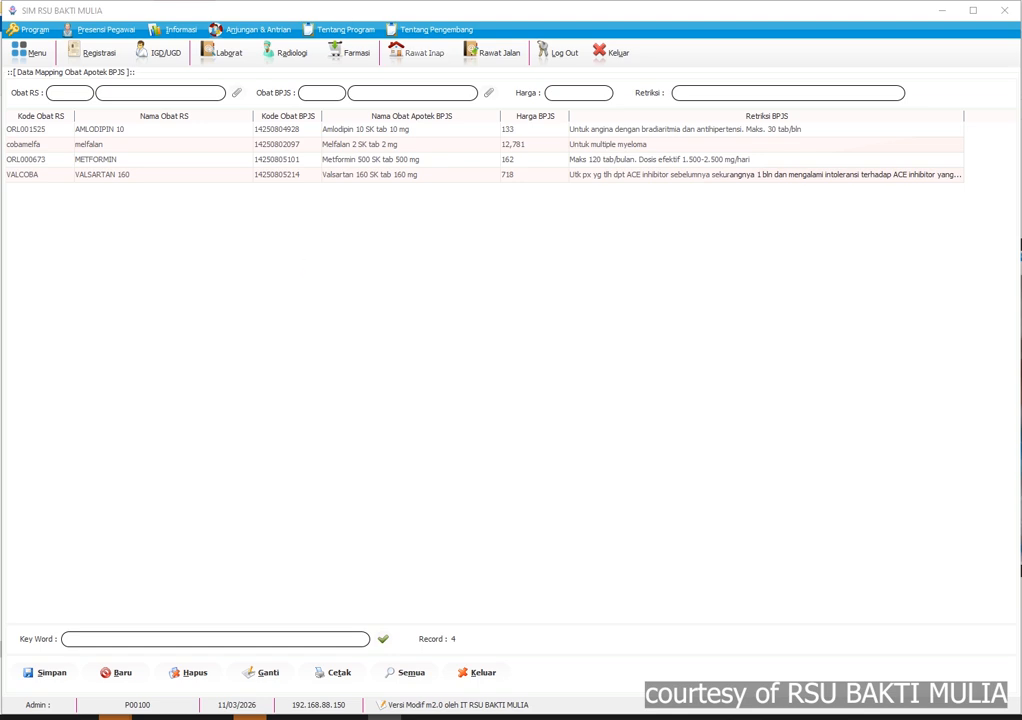
- Close the drug mapping data and open the Rawat Jalan outpatient list
click(483, 674)
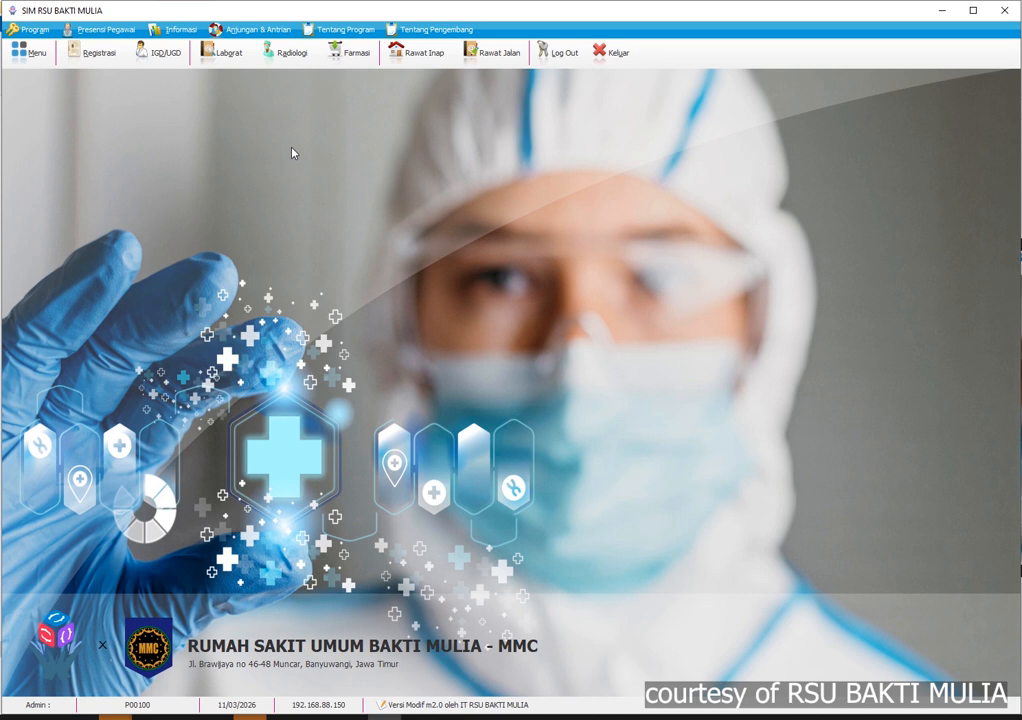
click(490, 55)
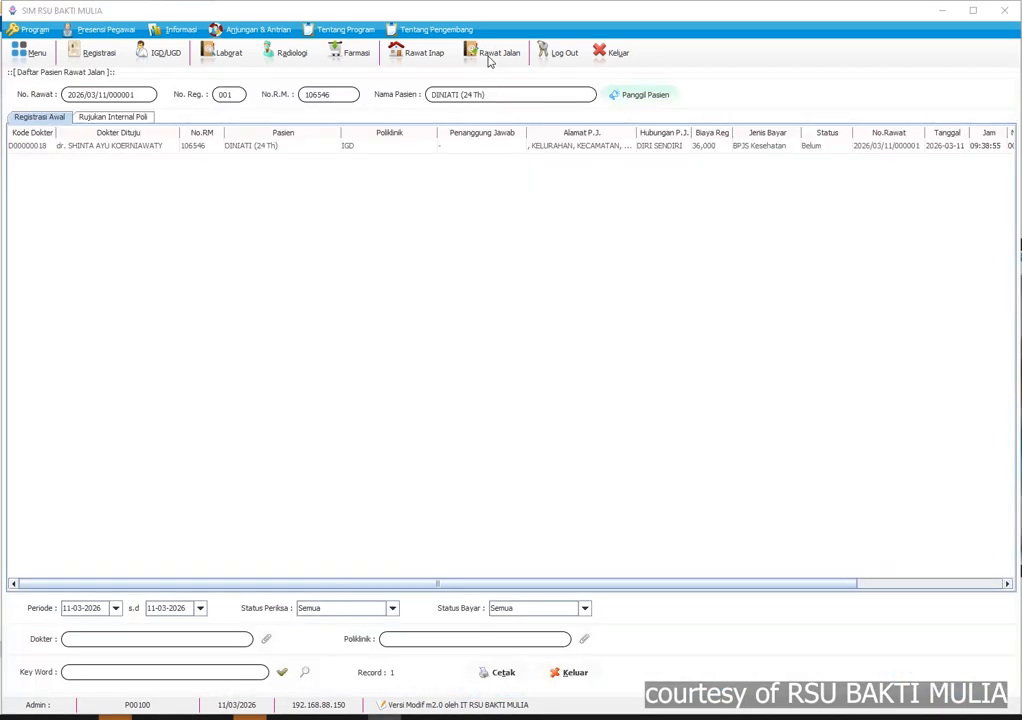
- Open the doctor's prescription entry (Input Resep Dokter) for the patient in the outpatient list
click(30, 148)
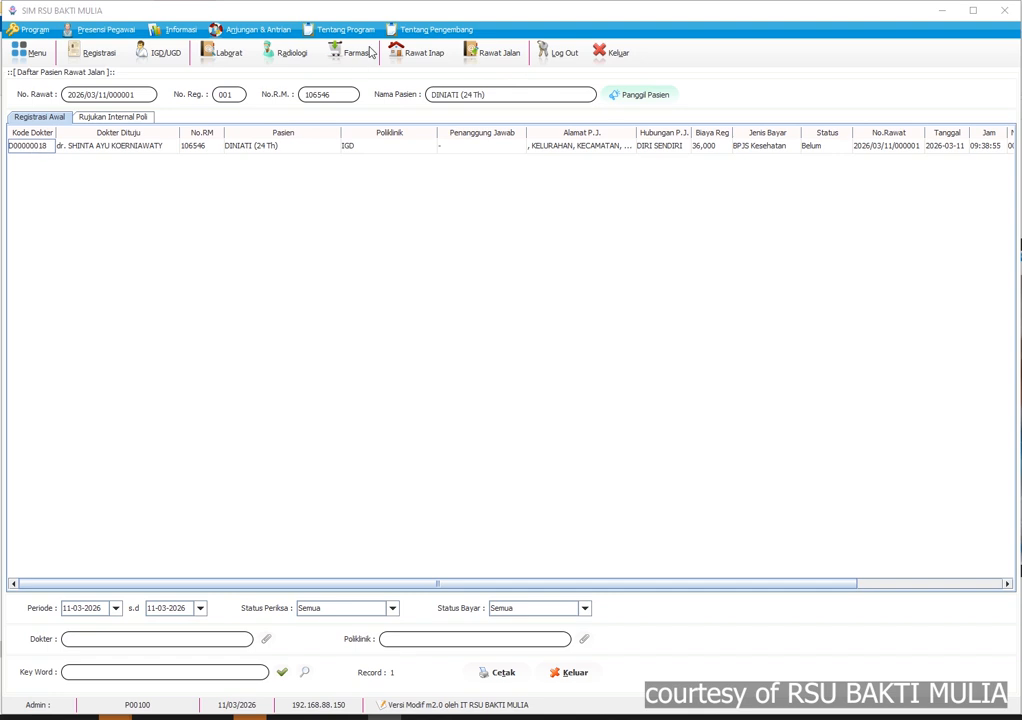
right_click(43, 149)
mouse_move(116, 246)
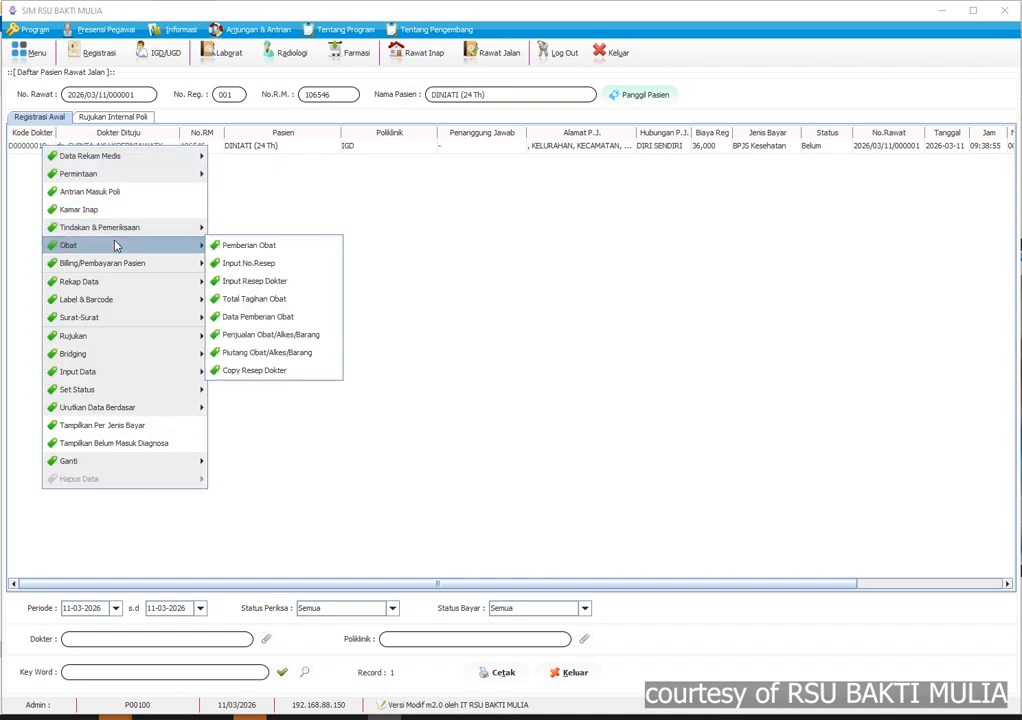
click(299, 286)
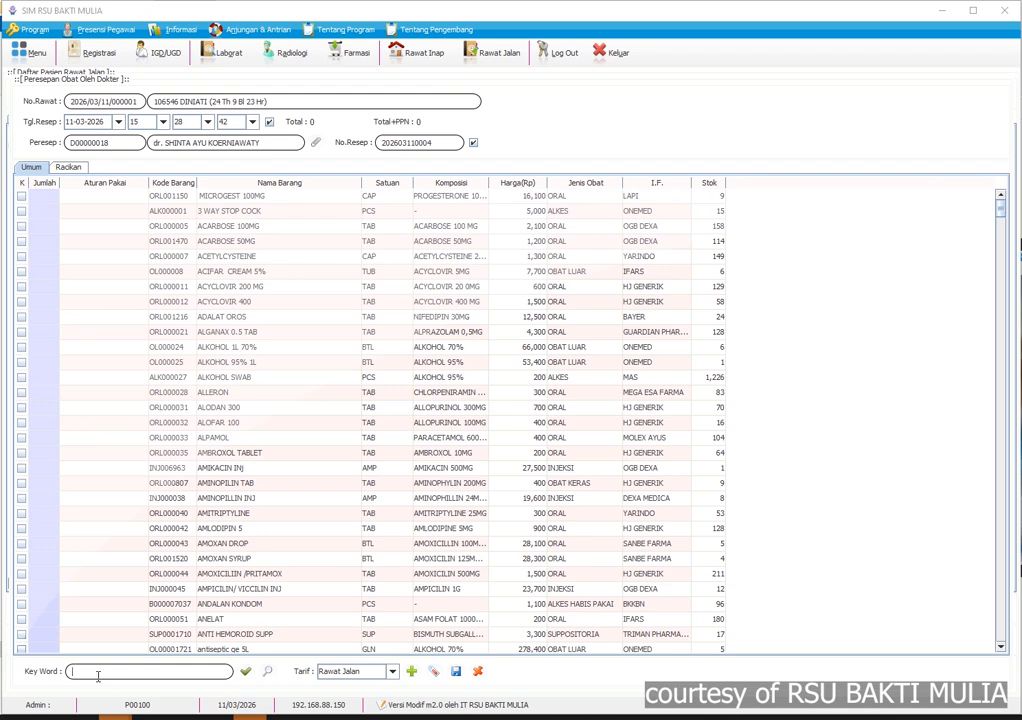
- Search the prescription's drug list for "ampi", "amlo" and finally "metf"
text(ampi)
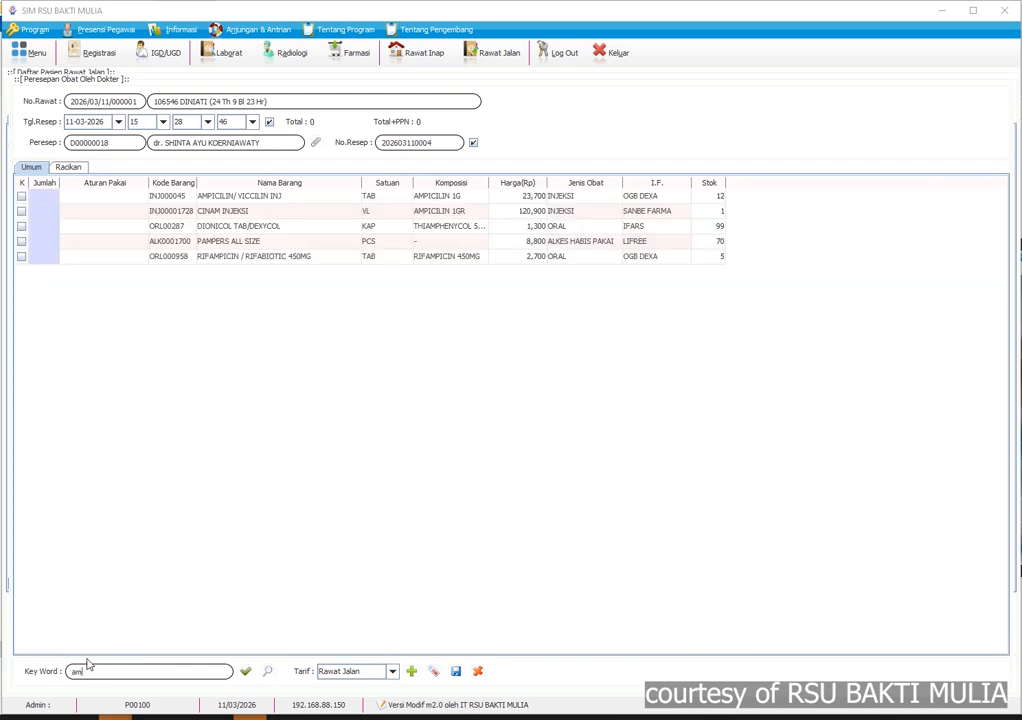
text(lo)
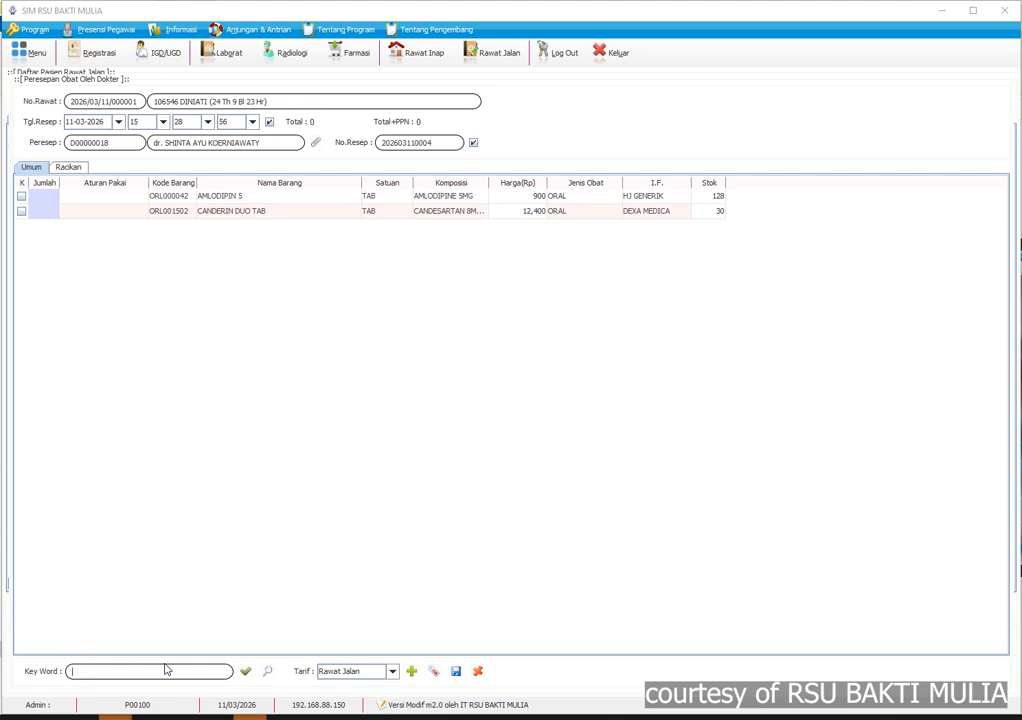
text(tf)
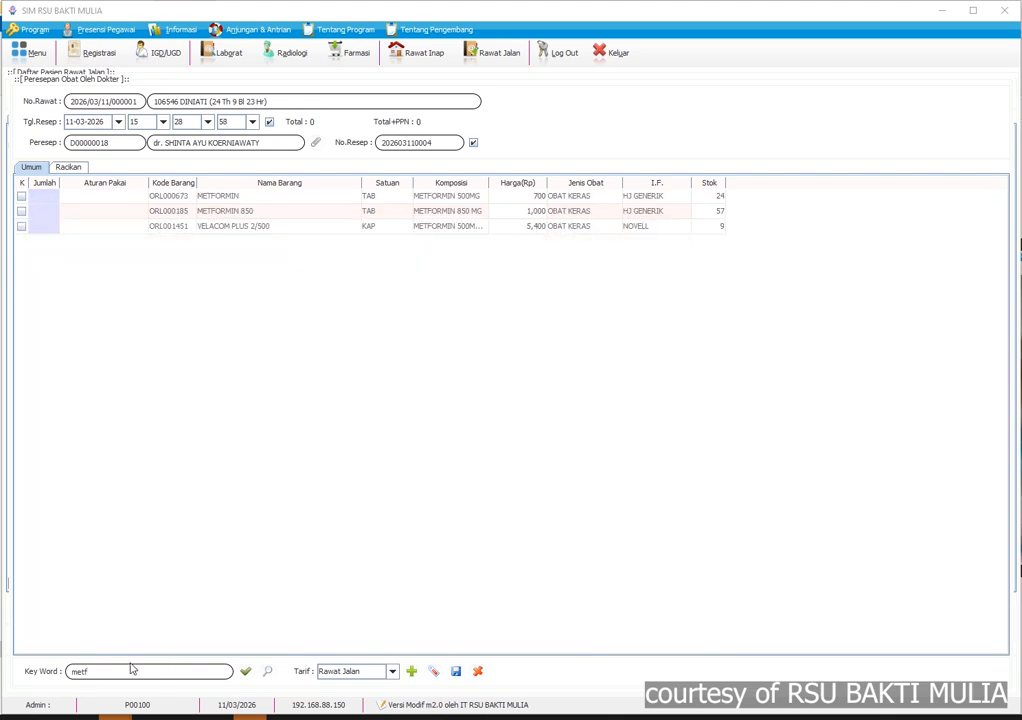
- Prescribe METFORMIN with Jumlah 15 and Aturan Pakai 1 x 1, and save the prescription
click(40, 197)
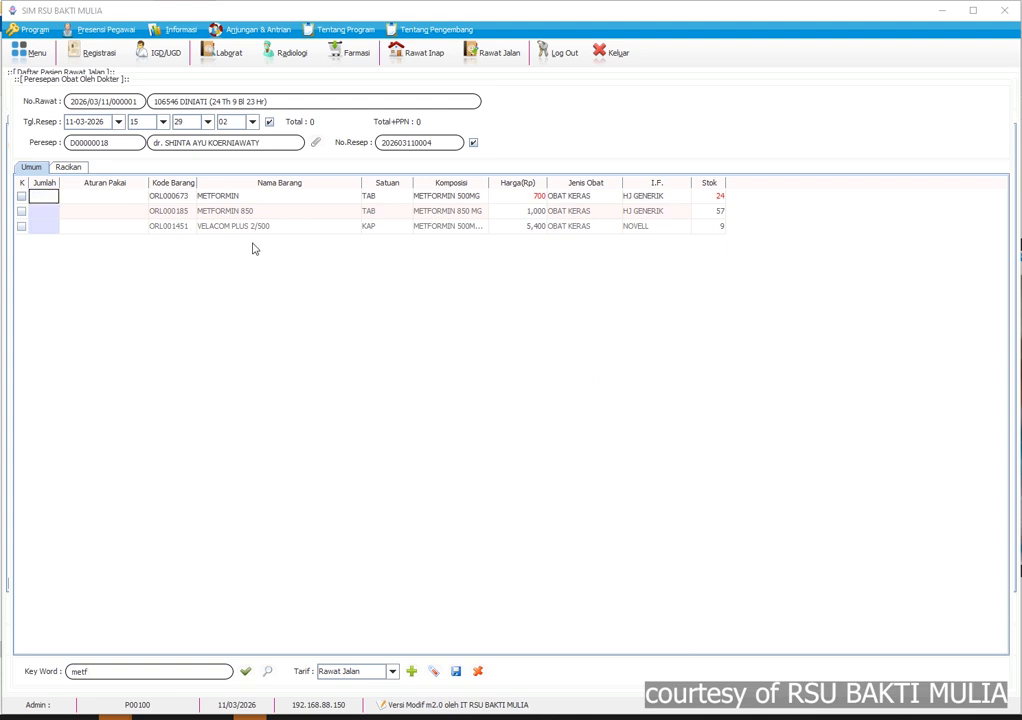
click(90, 201)
double_click(90, 203)
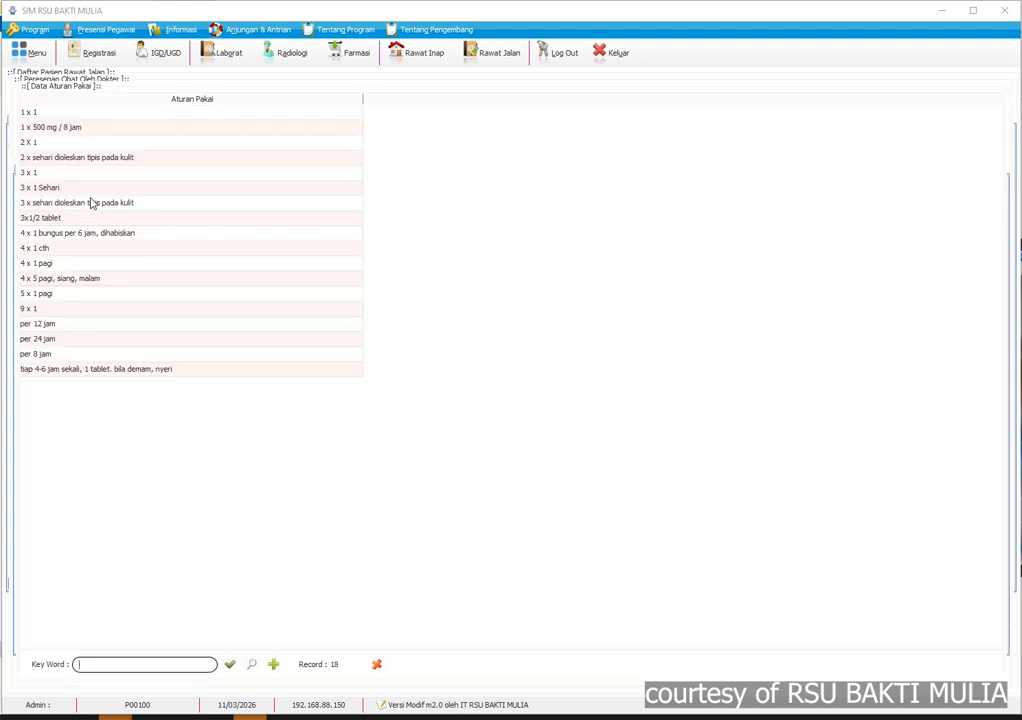
double_click(61, 116)
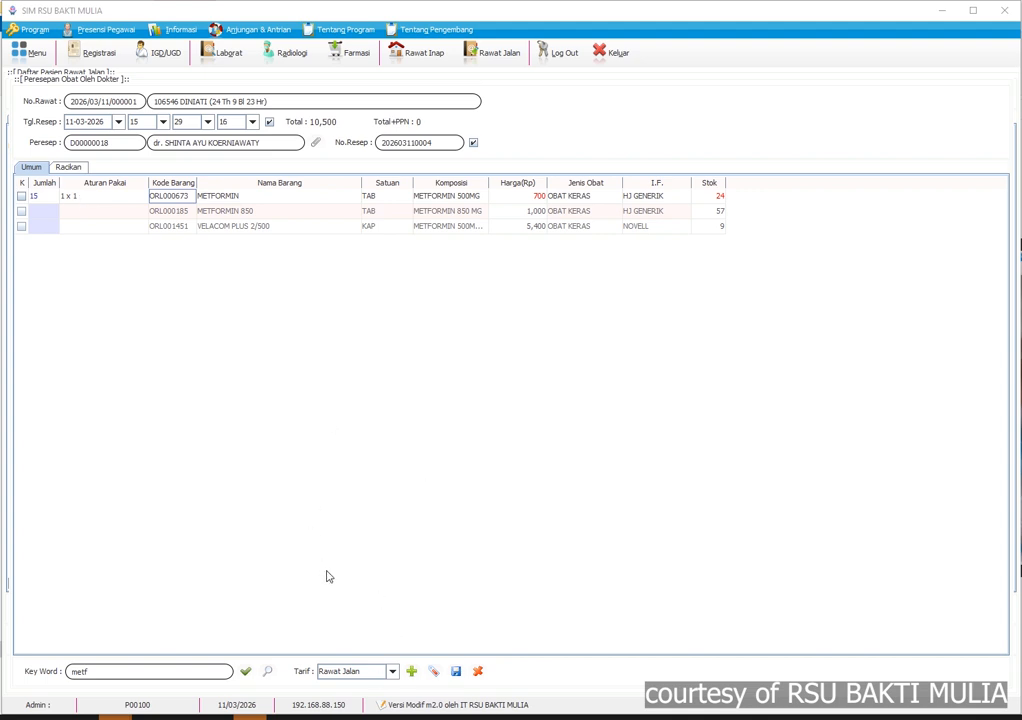
click(456, 671)
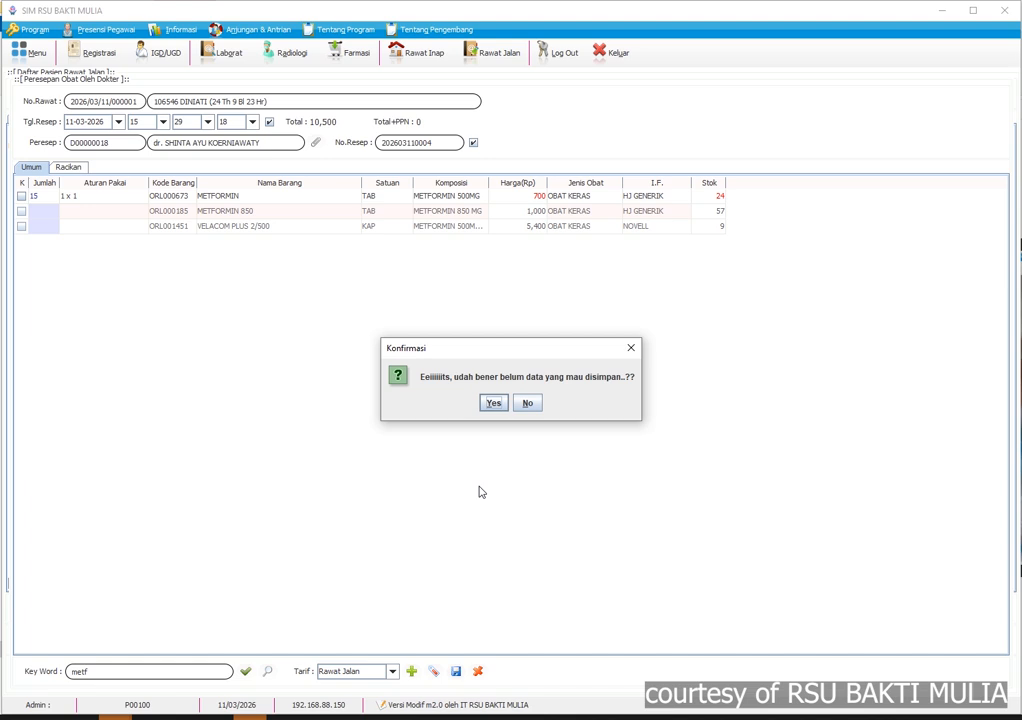
click(496, 405)
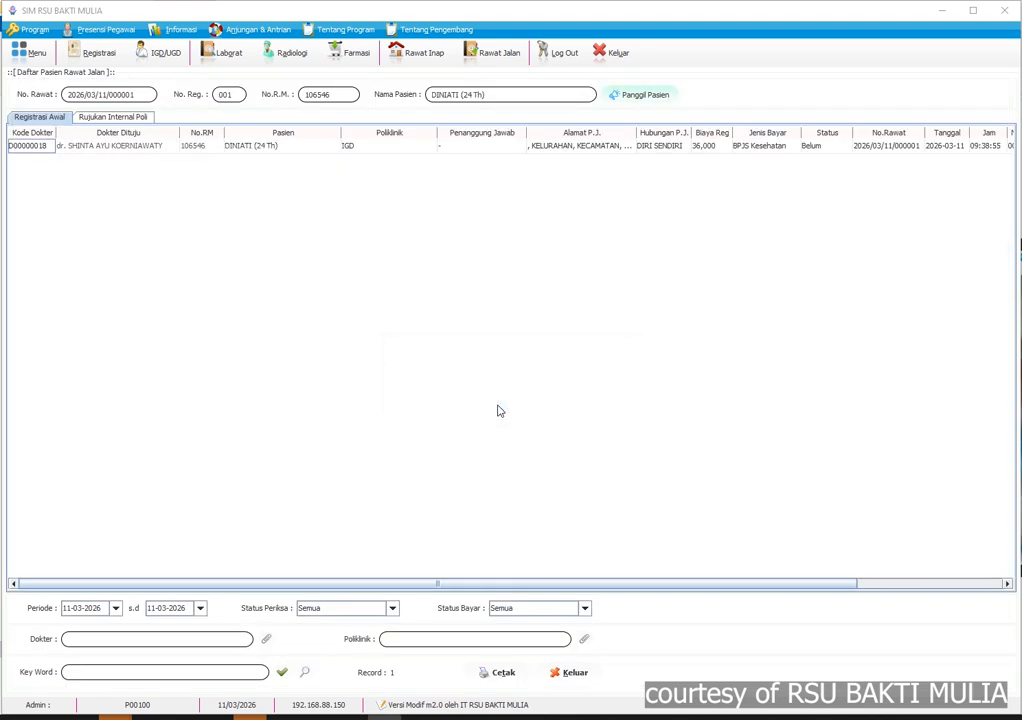
- View the pharmacy's No. Resep list, and open Daftar Resep Dokter
click(356, 55)
click(919, 103)
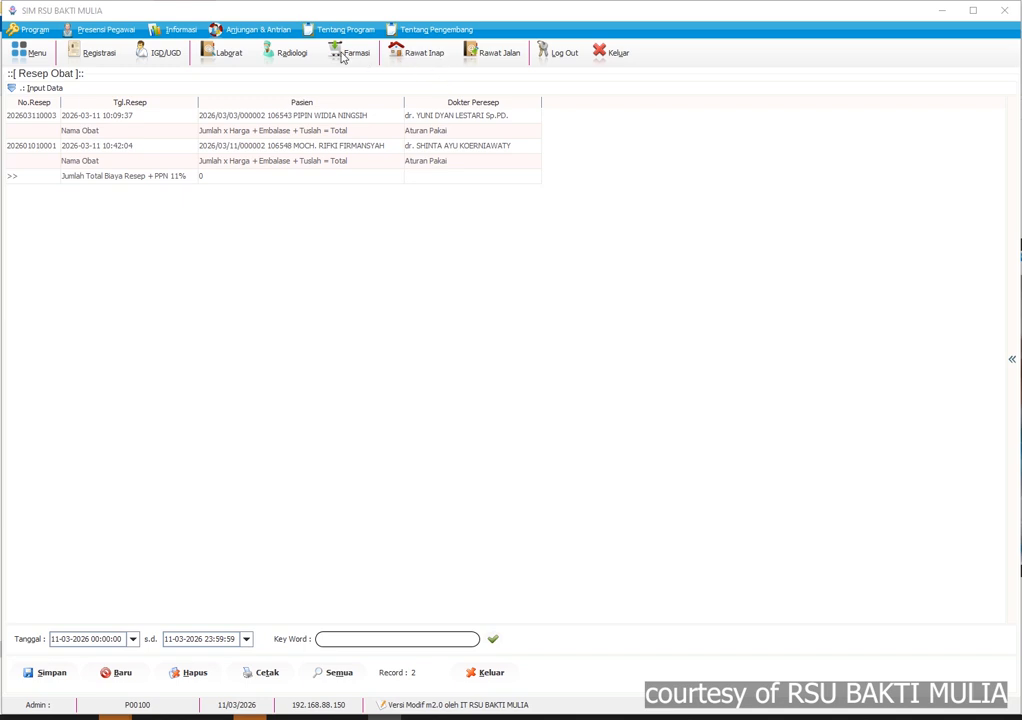
click(358, 53)
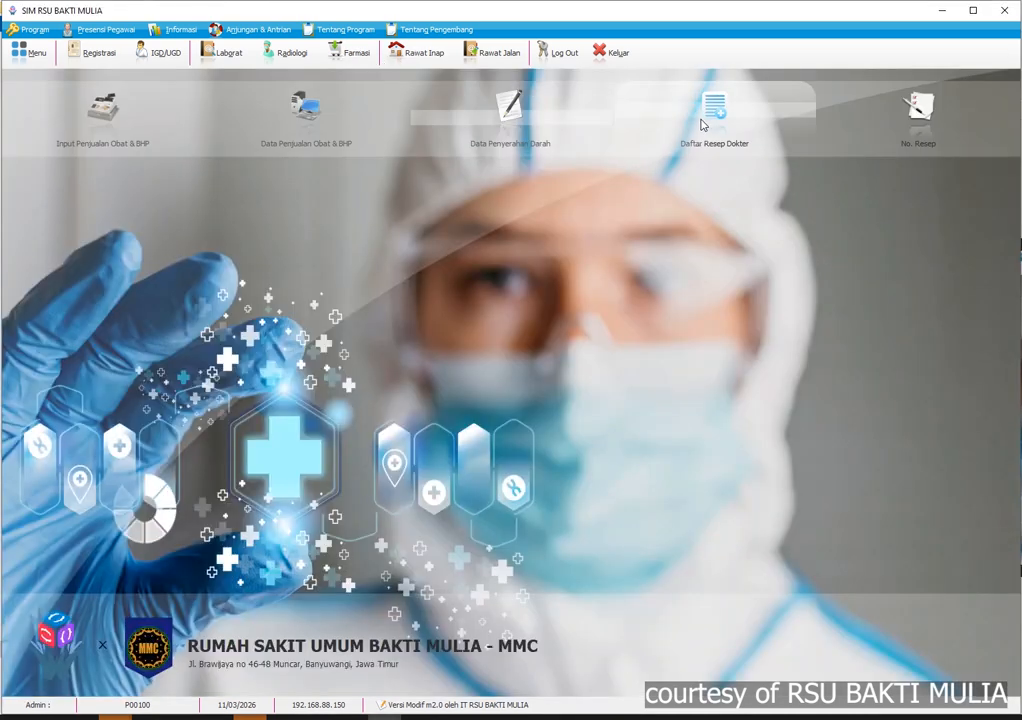
click(712, 115)
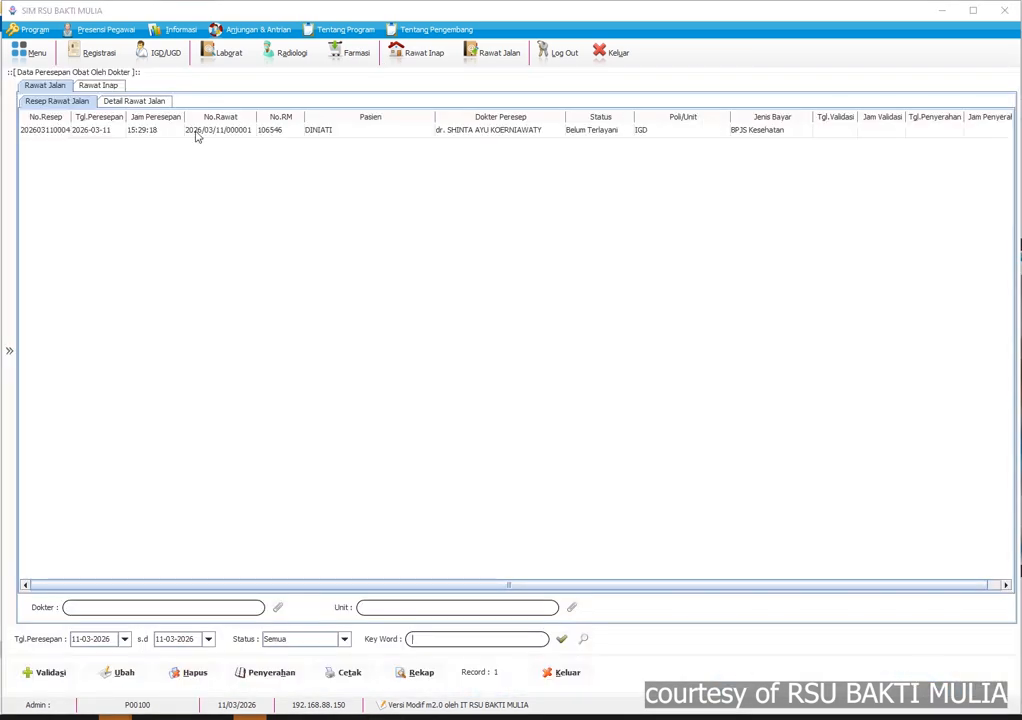
- Validate the outpatient's METFORMIN prescription, save its drug data and close the doctor prescription list
click(60, 673)
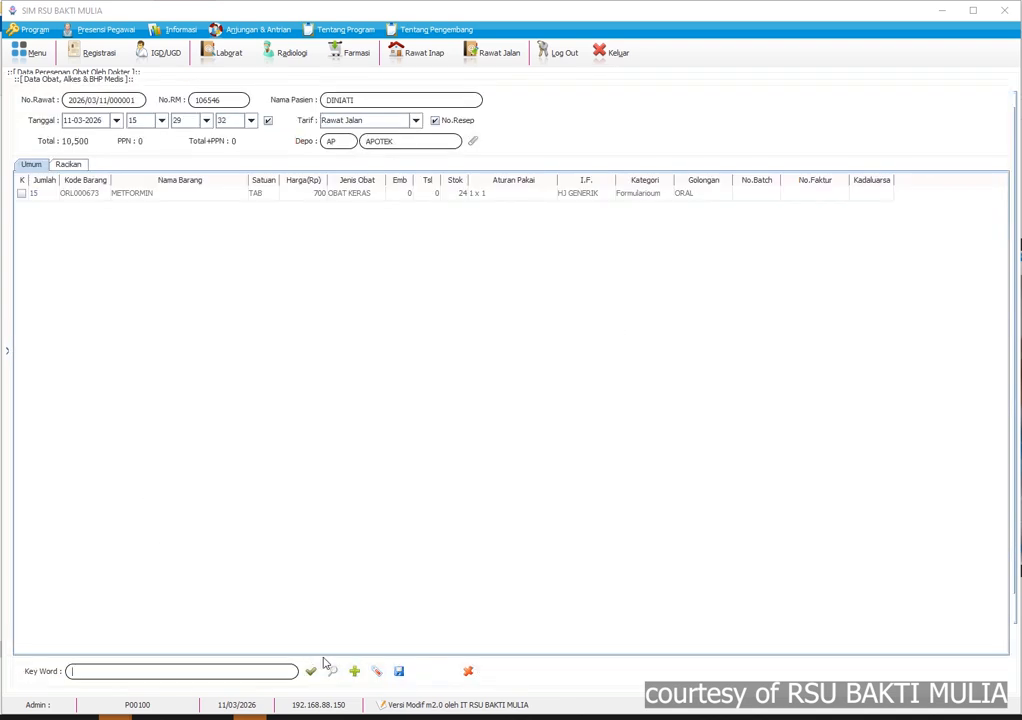
click(398, 671)
click(492, 403)
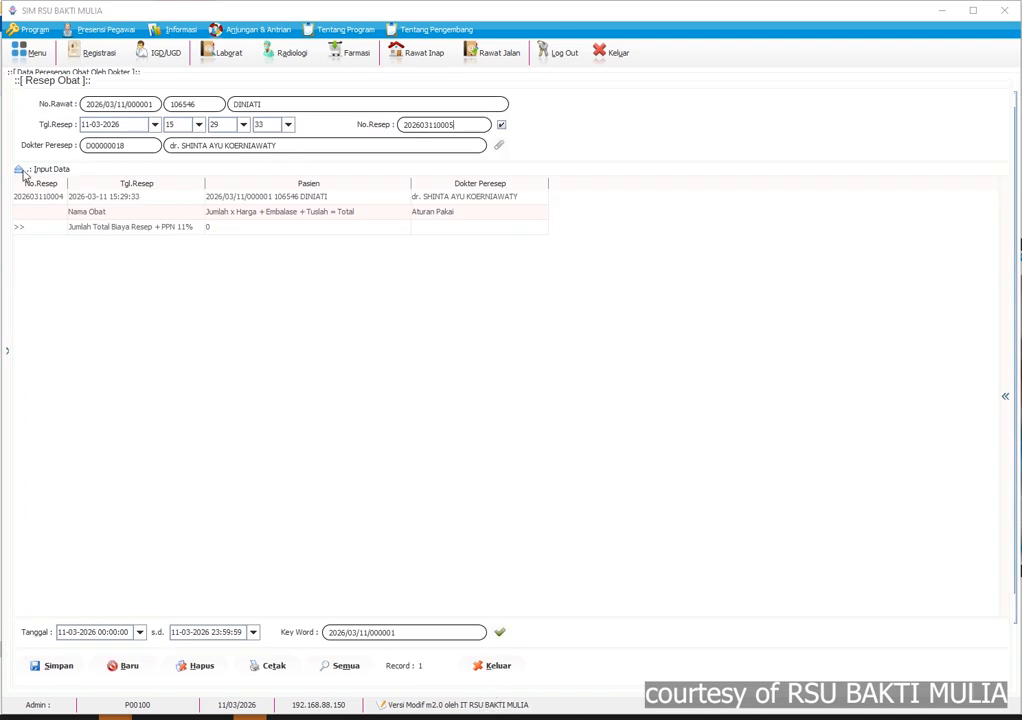
click(499, 675)
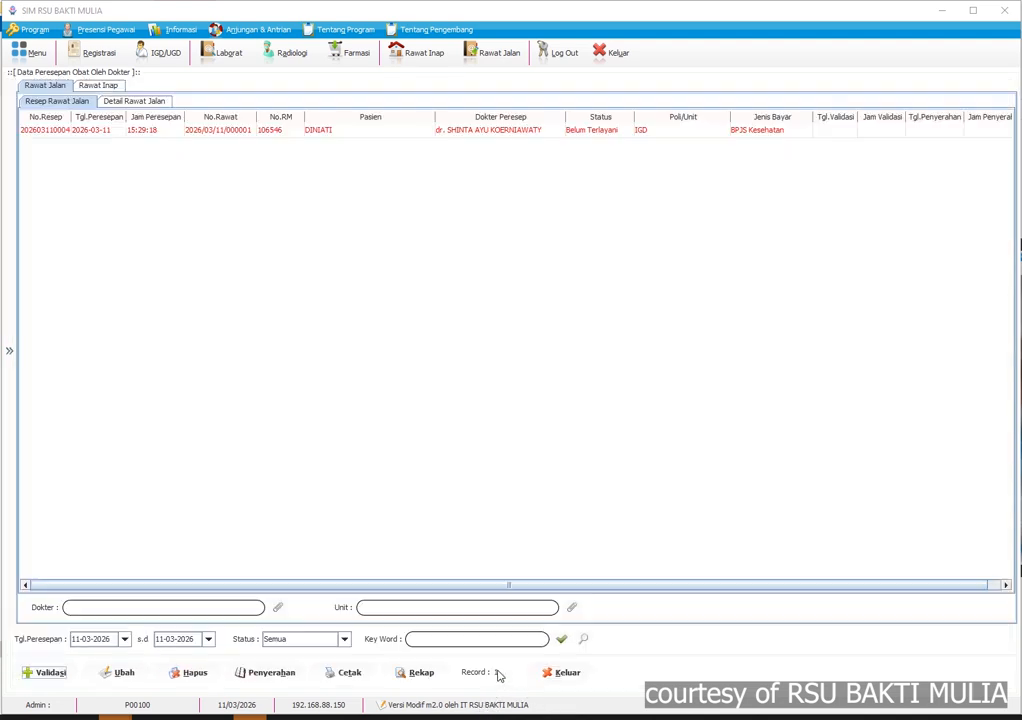
click(566, 673)
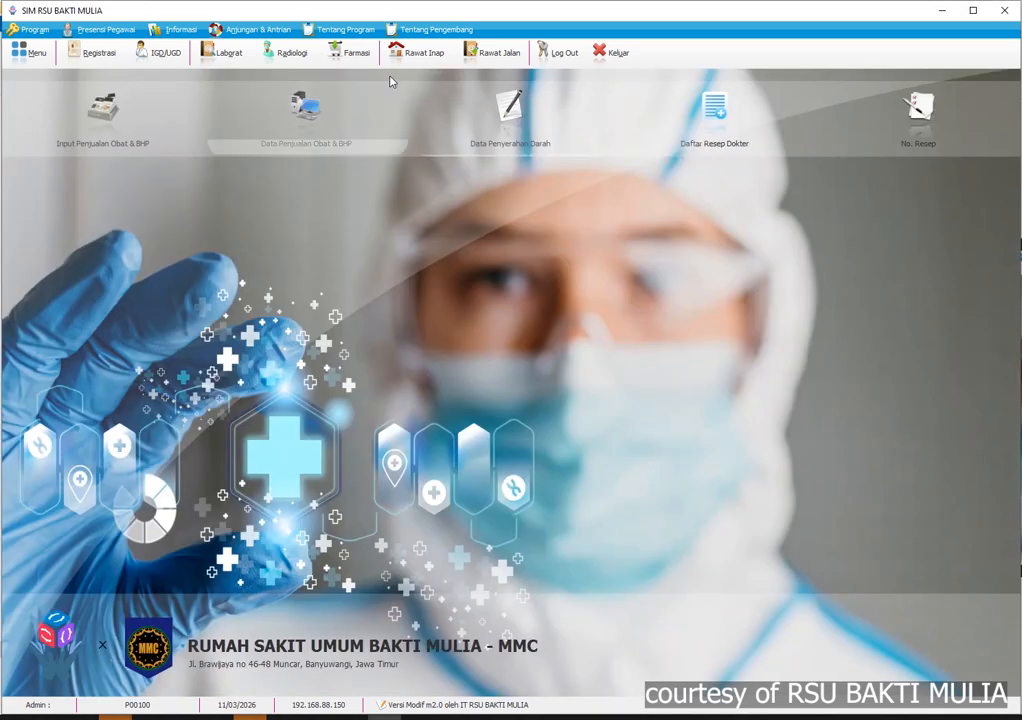
- Open Bridging Apotek BPJS for the patient's METFORMIN prescription in the No. Resep list
click(926, 130)
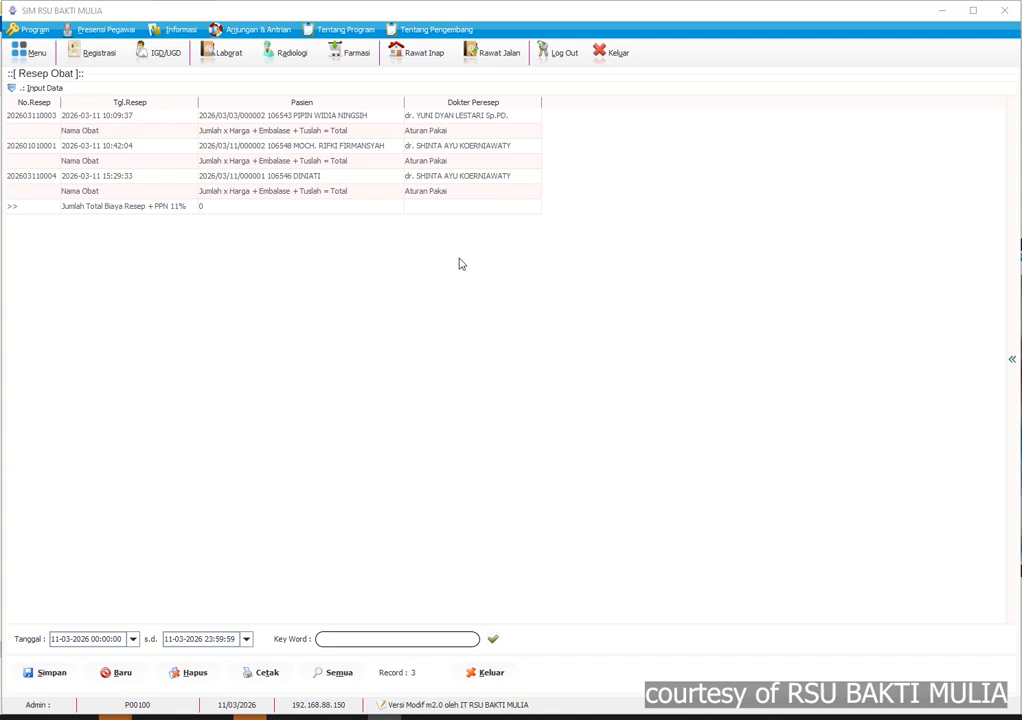
click(34, 178)
right_click(34, 178)
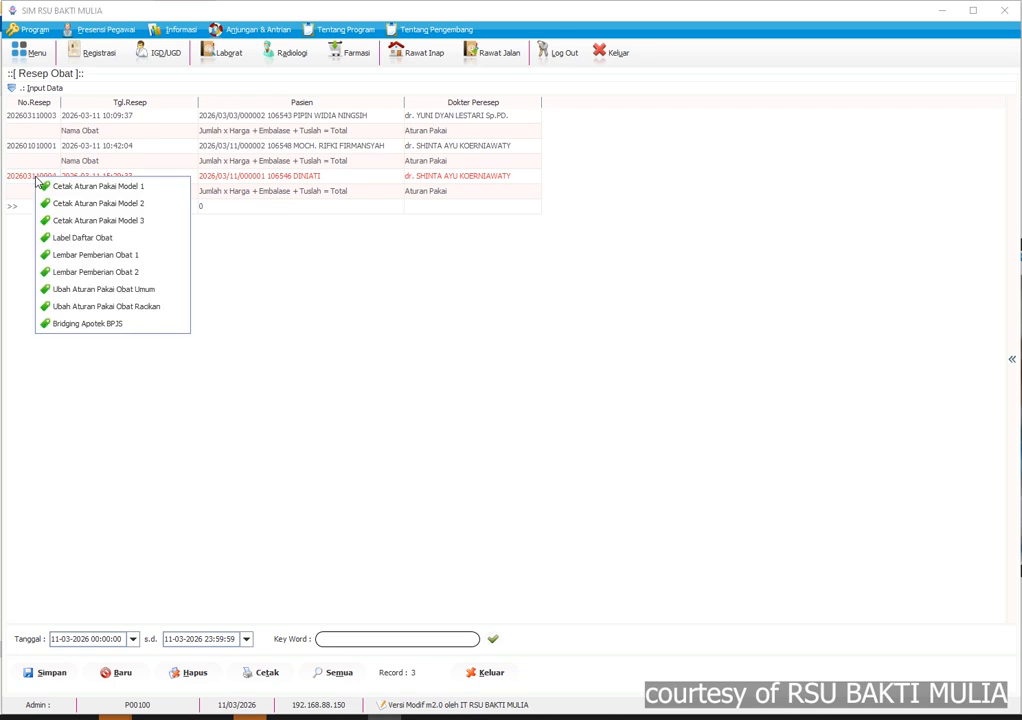
click(59, 326)
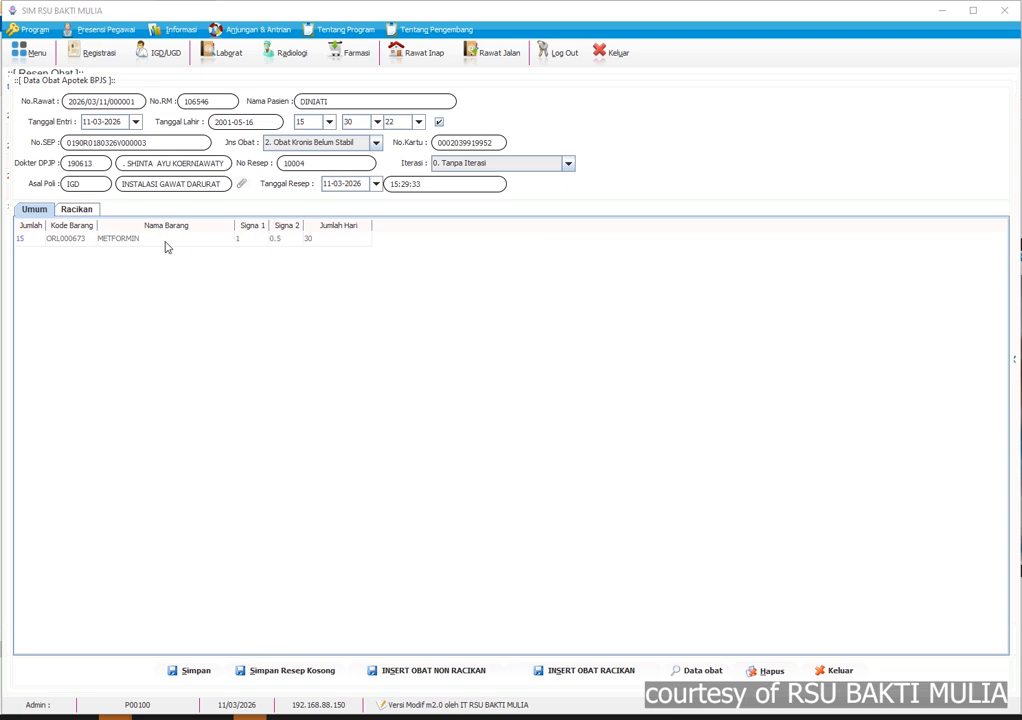
- Set METFORMIN's Signa 2 to 1 and Jumlah Hari to 15, and view the Iterasi options
double_click(278, 239)
double_click(331, 238)
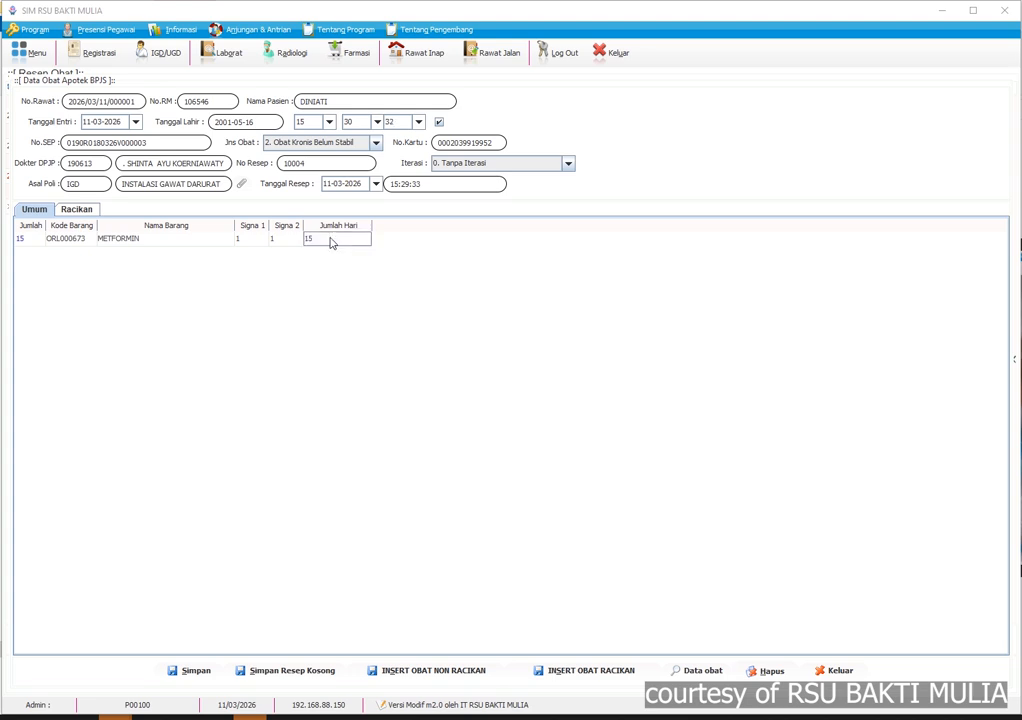
click(314, 161)
click(525, 165)
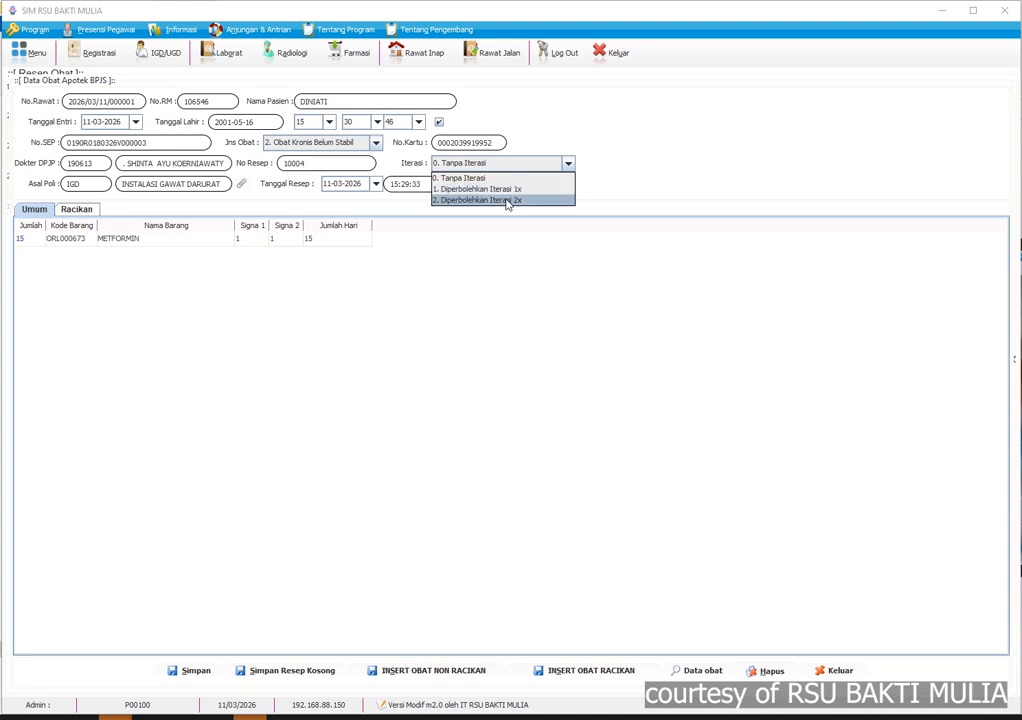
click(468, 229)
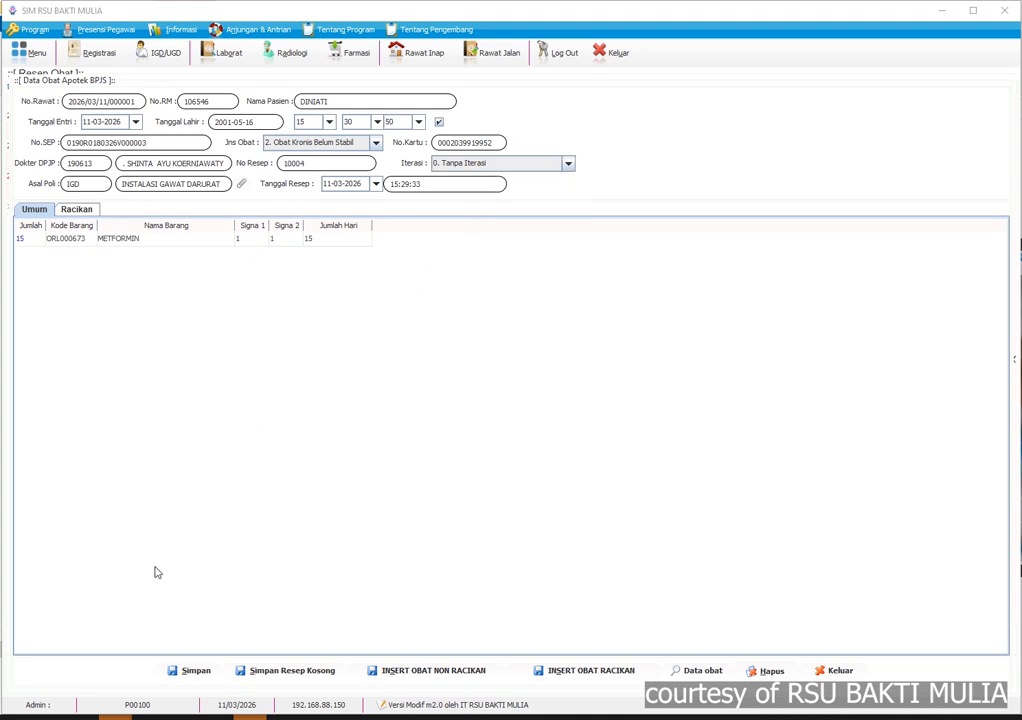
- Save the prescription and its METFORMIN item to the BPJS pharmacy
click(193, 673)
click(493, 403)
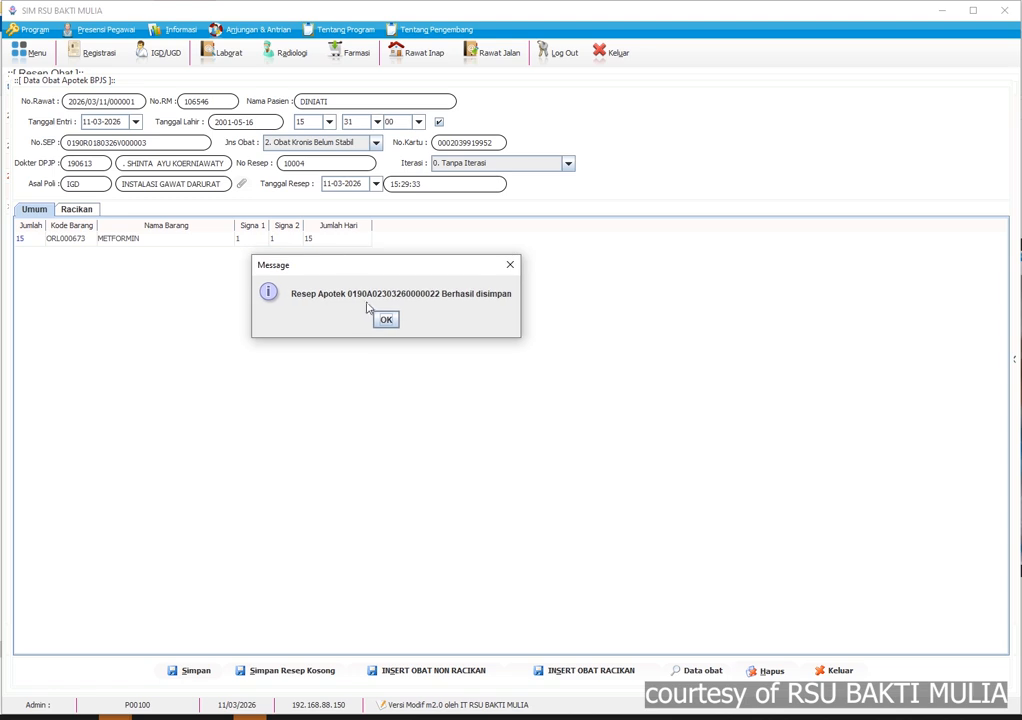
click(385, 319)
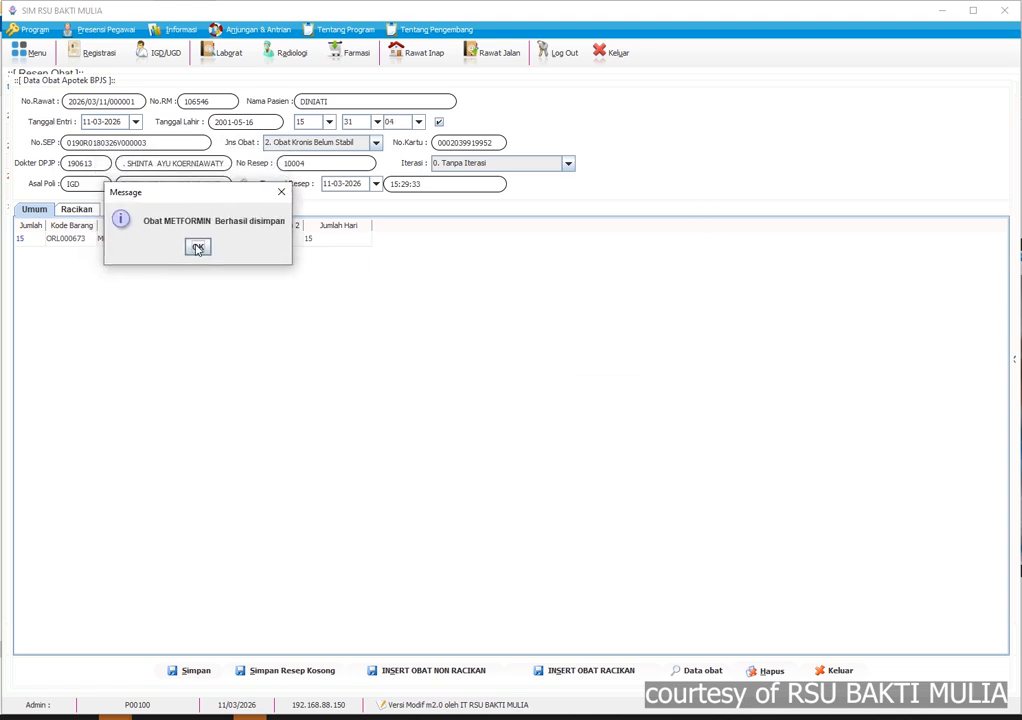
click(198, 248)
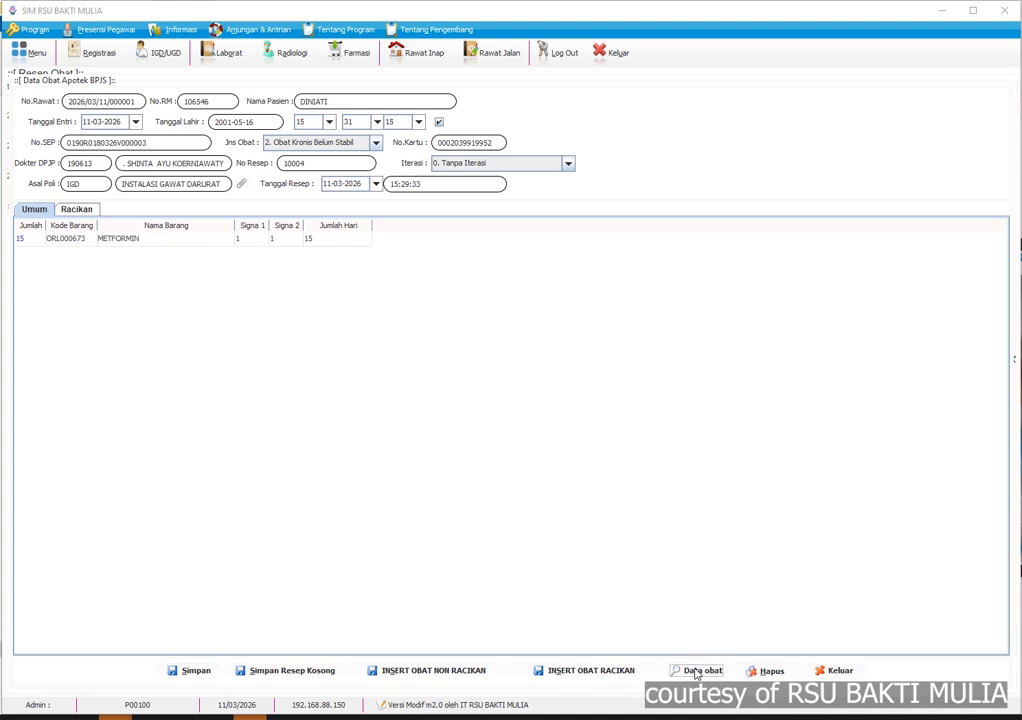
- Examine the patient's prescription header and METFORMIN item in the BPJS pharmacy drug data (Data obat)
click(697, 672)
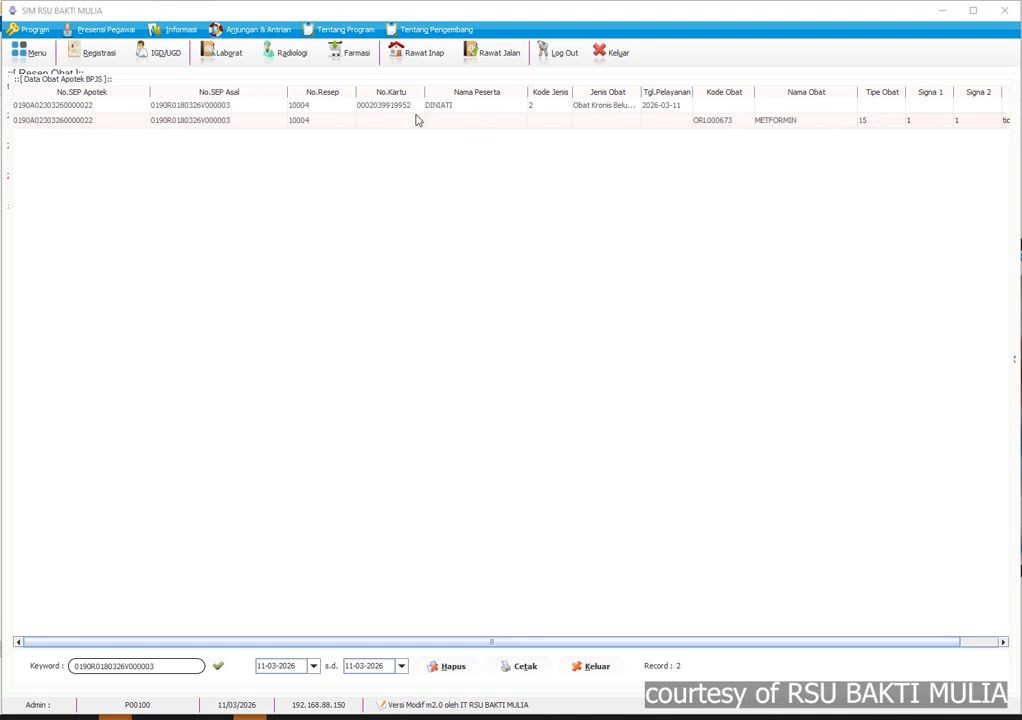
click(97, 110)
click(447, 118)
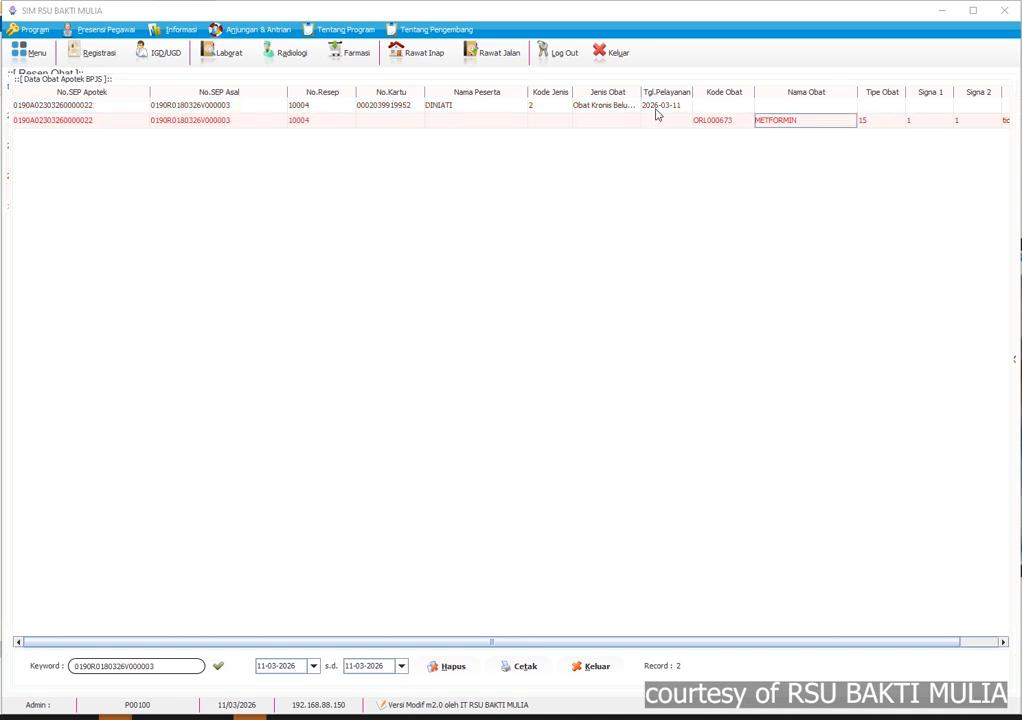
click(380, 106)
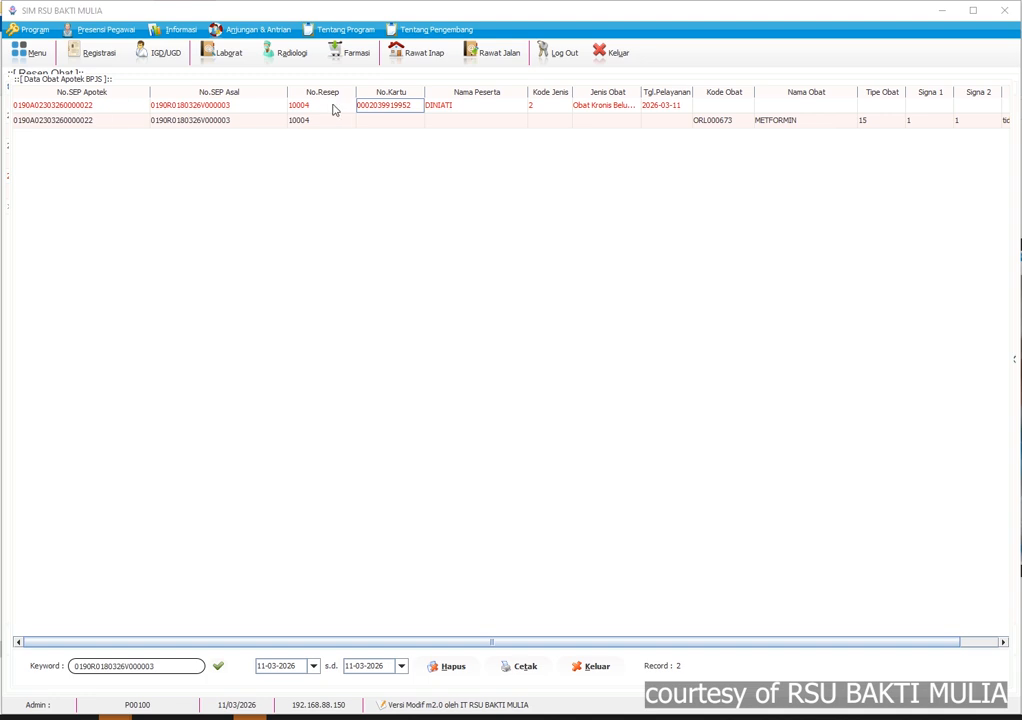
click(224, 121)
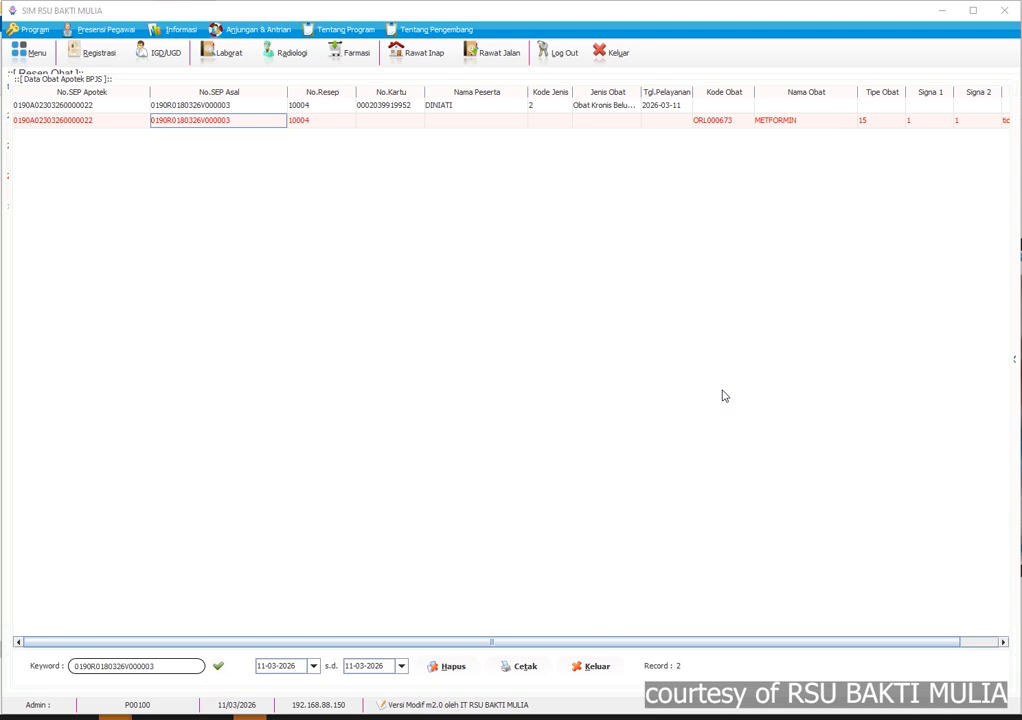
double_click(311, 106)
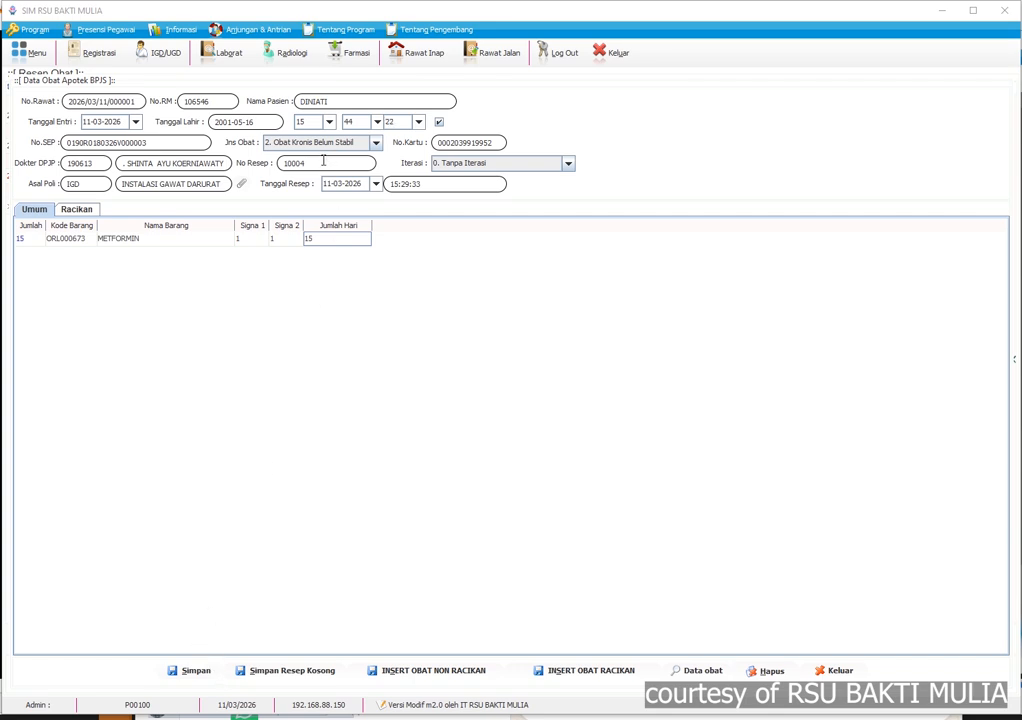
- Check METFORMIN's Kode Barang in the bridging form, and reopen the BPJS pharmacy drug data at the METFORMIN row
click(72, 240)
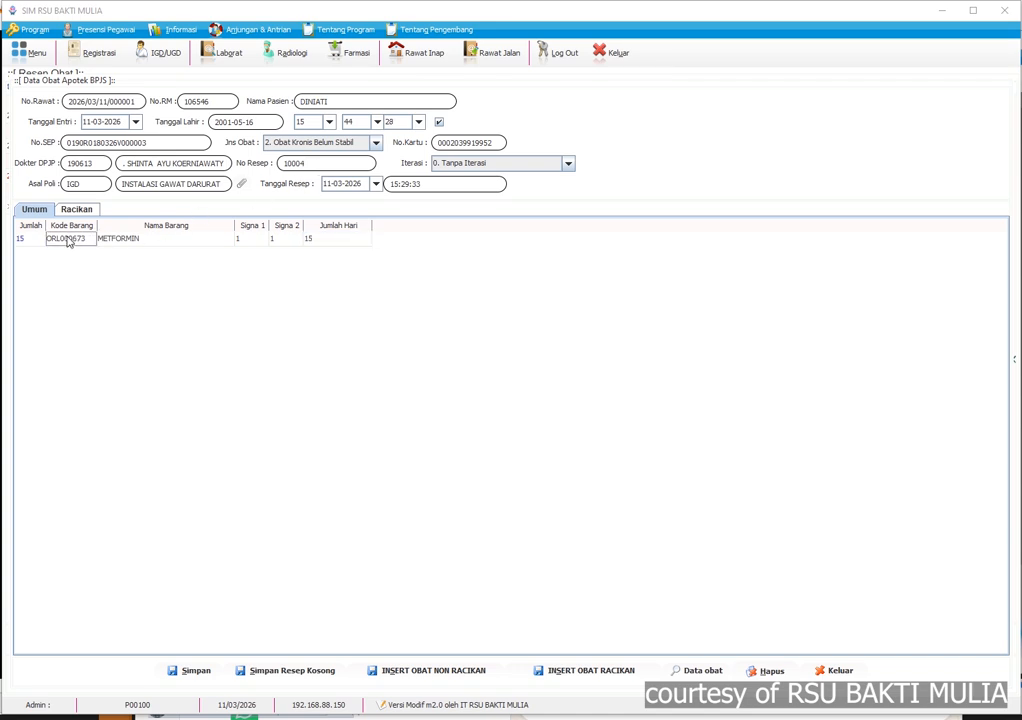
click(690, 670)
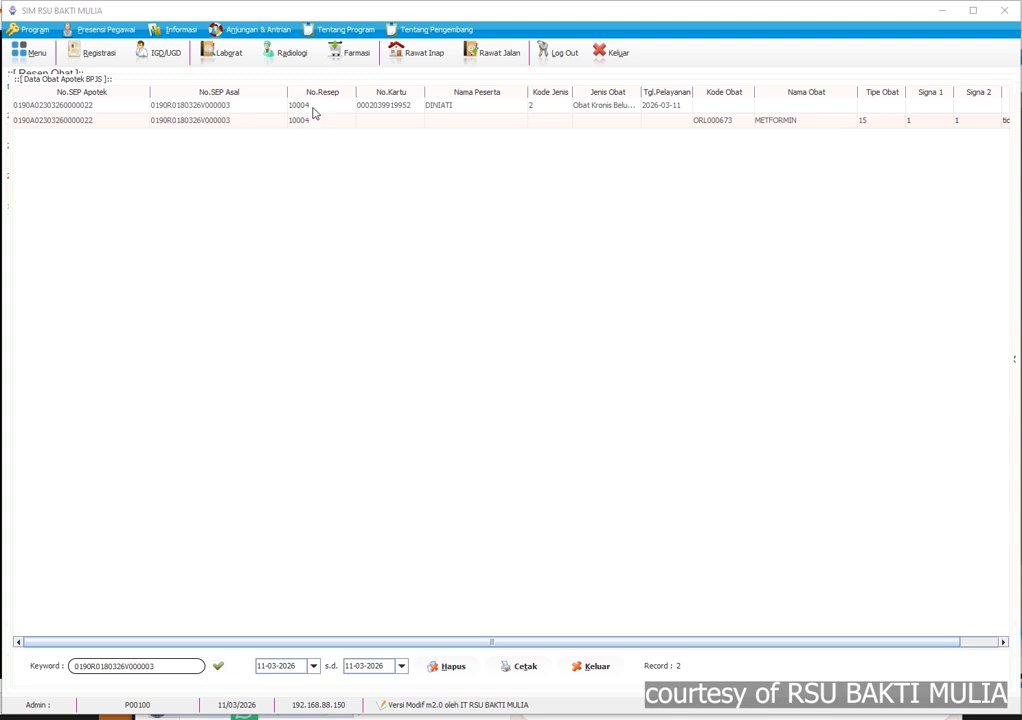
click(775, 121)
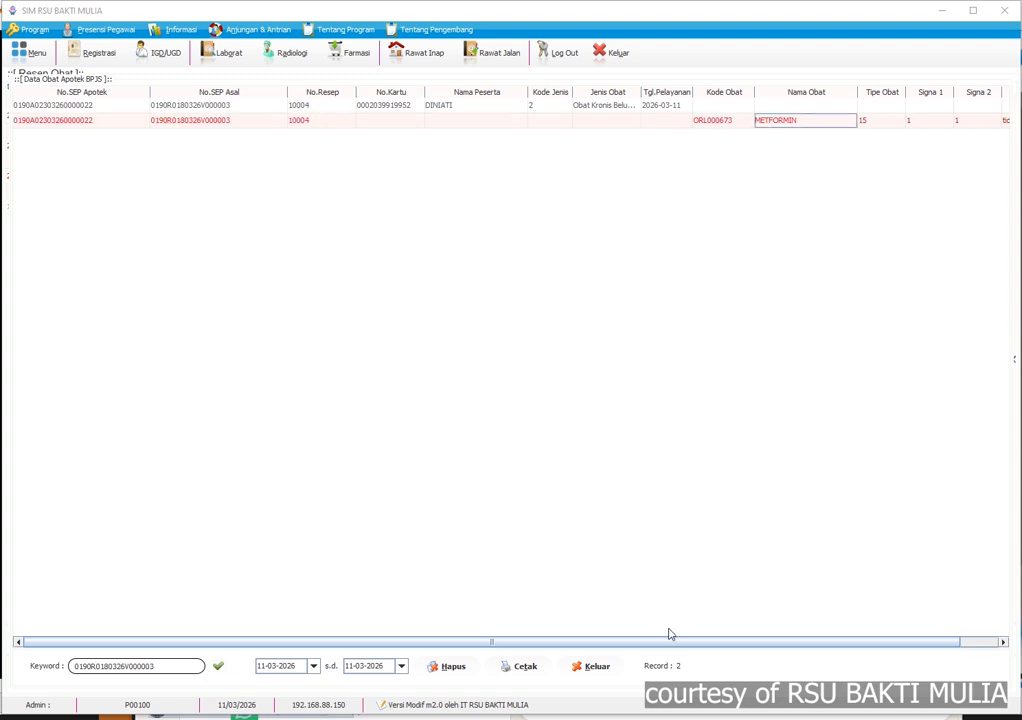
- Compare METFORMIN's item code and dosing in the bridging form with its row in the BPJS pharmacy drug data, and leave the form
click(597, 667)
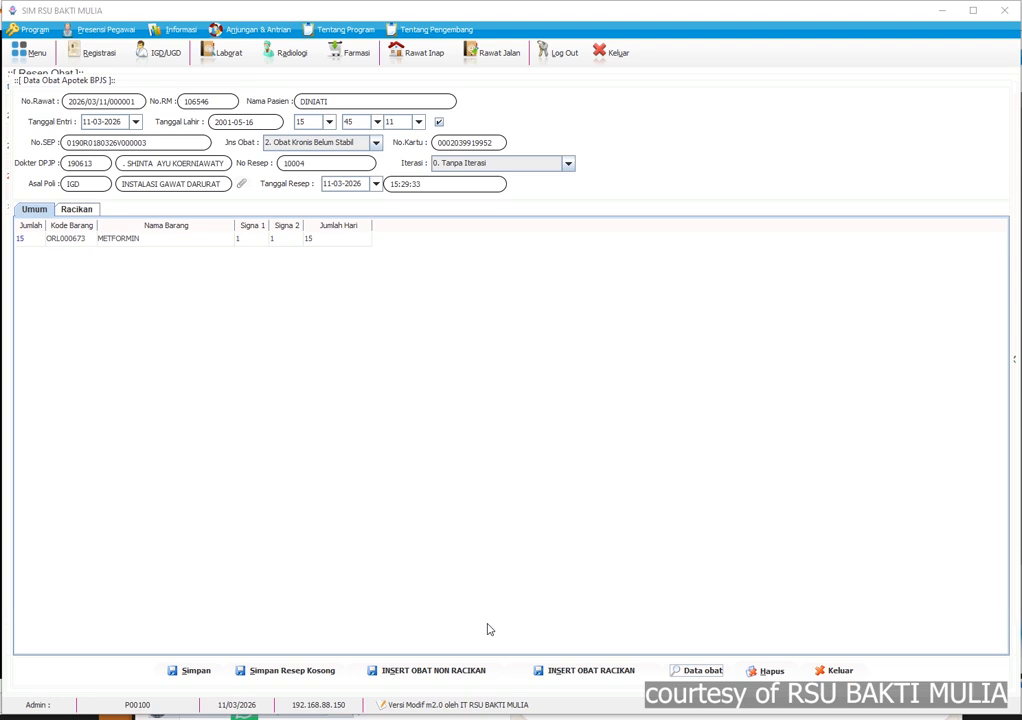
click(700, 670)
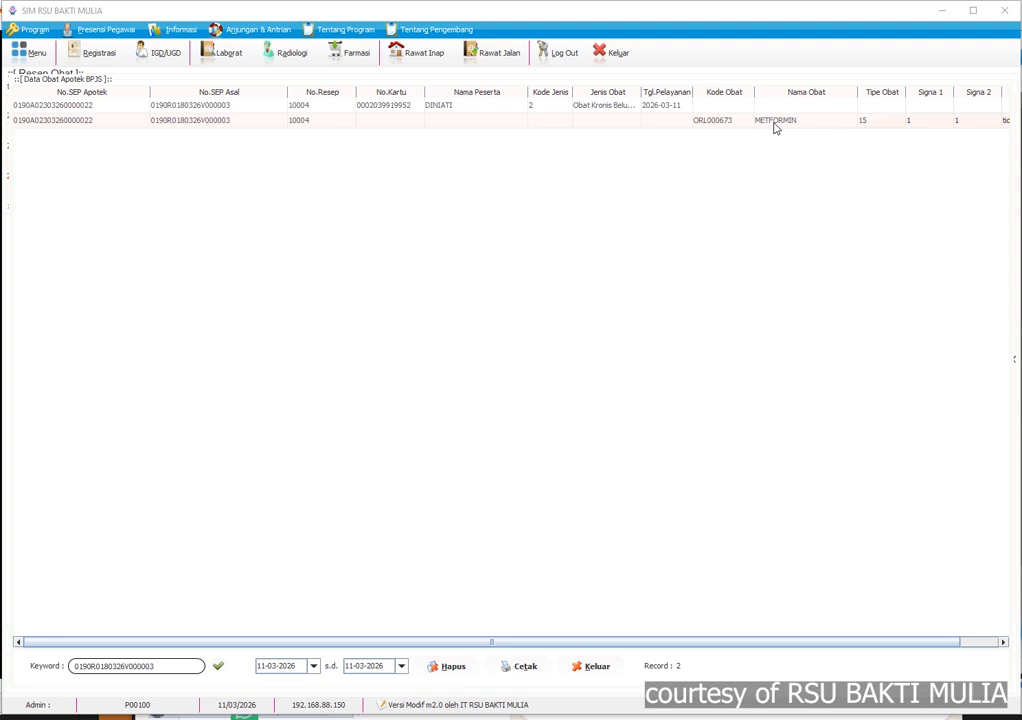
click(595, 667)
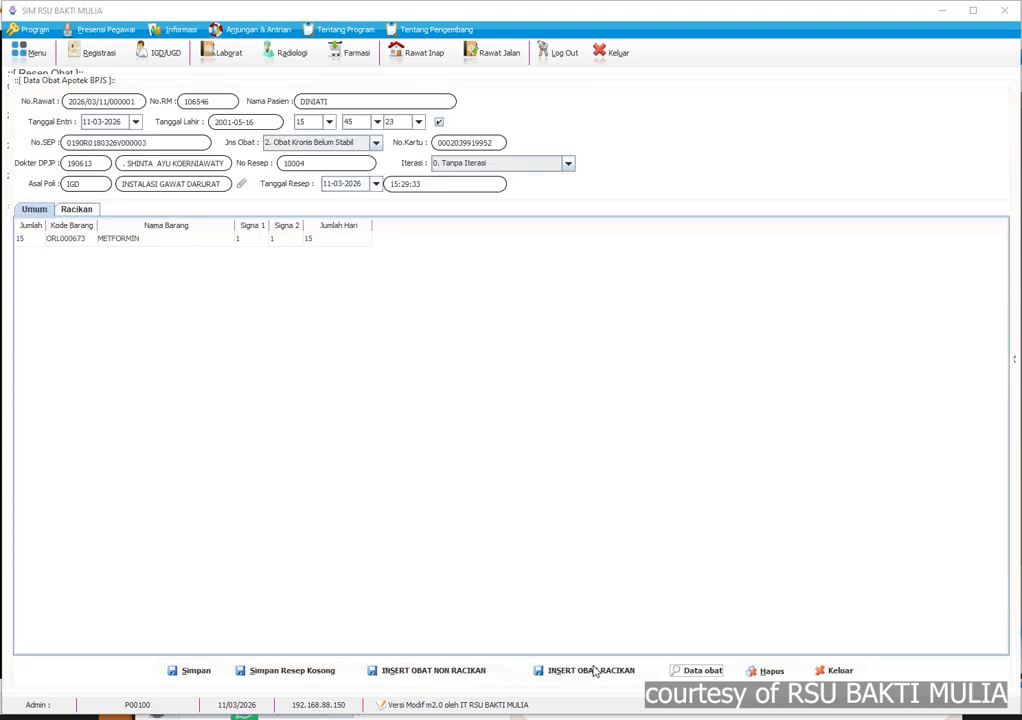
click(90, 238)
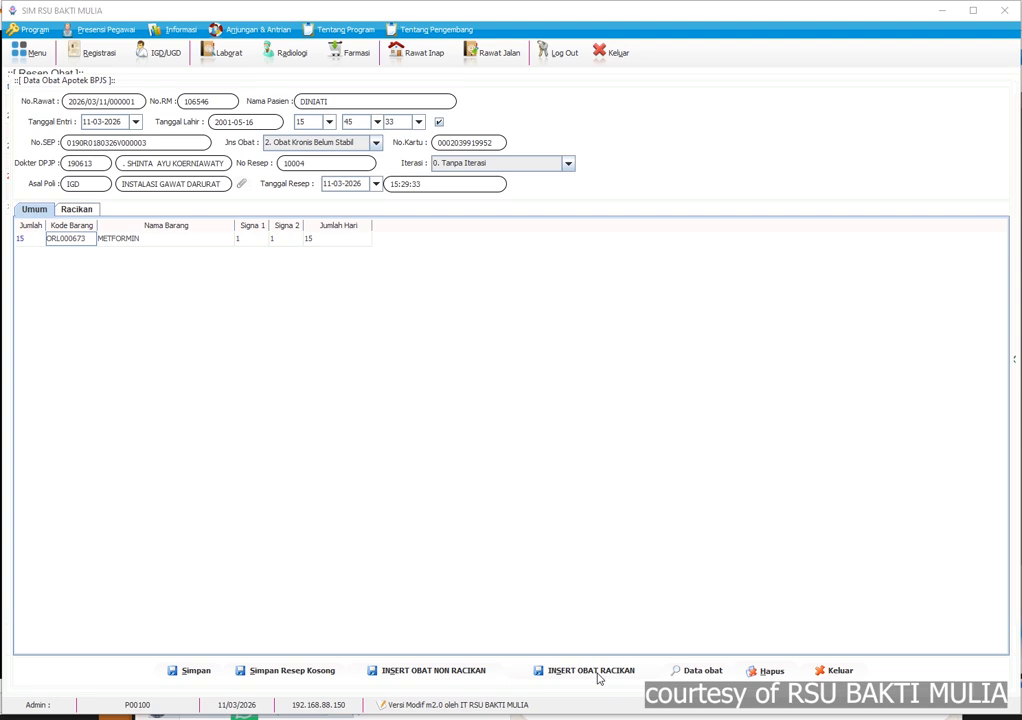
click(698, 670)
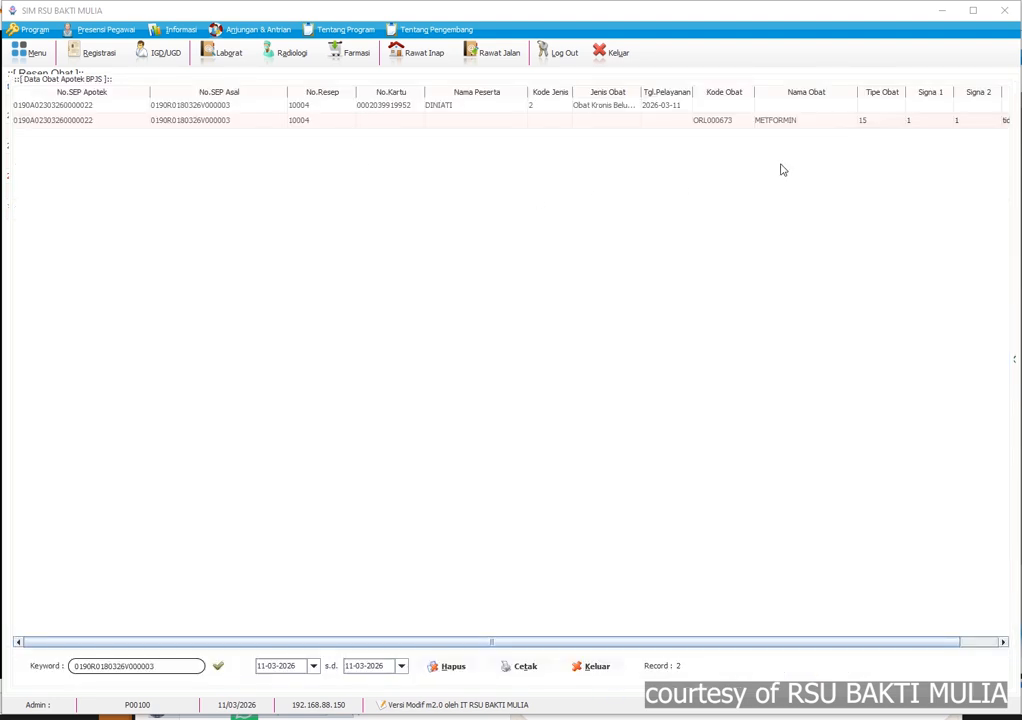
click(597, 667)
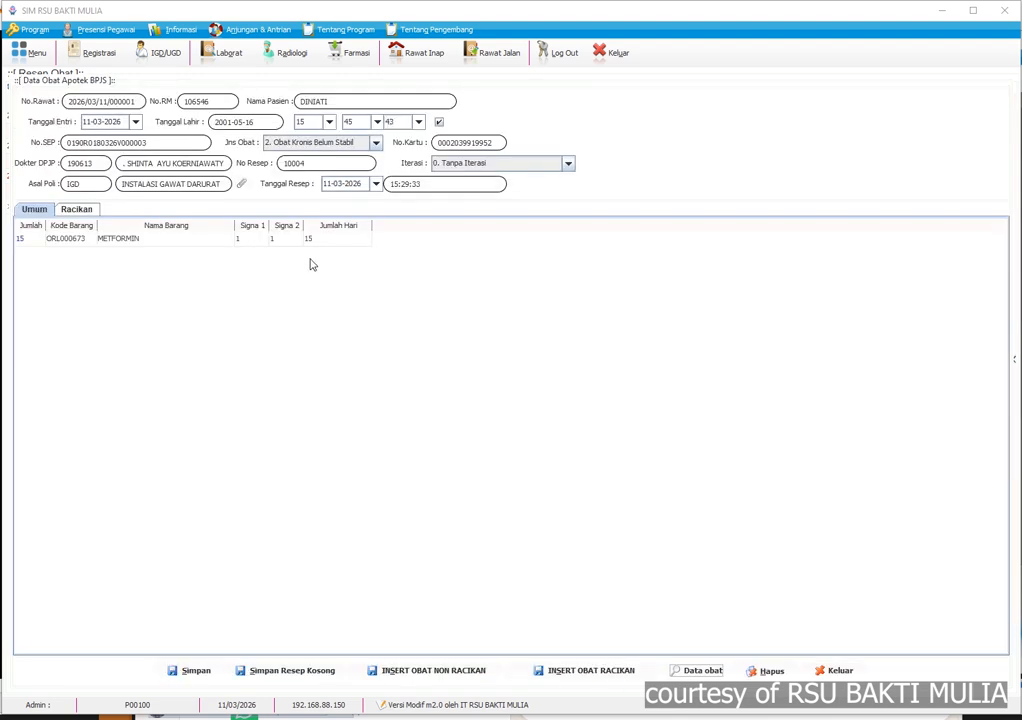
click(710, 674)
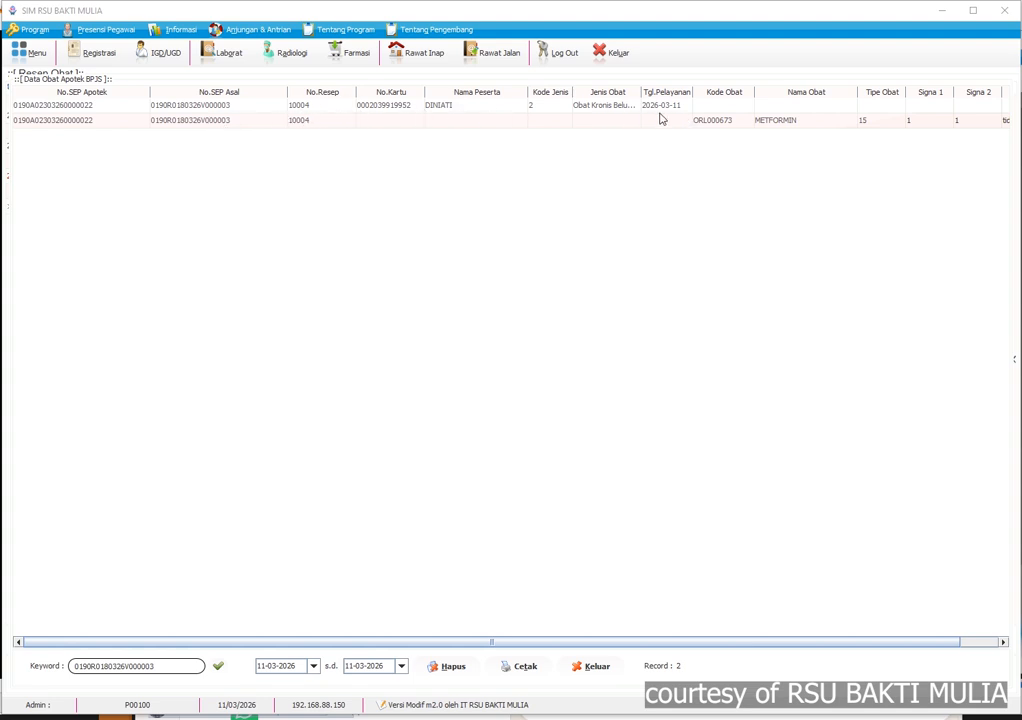
click(594, 667)
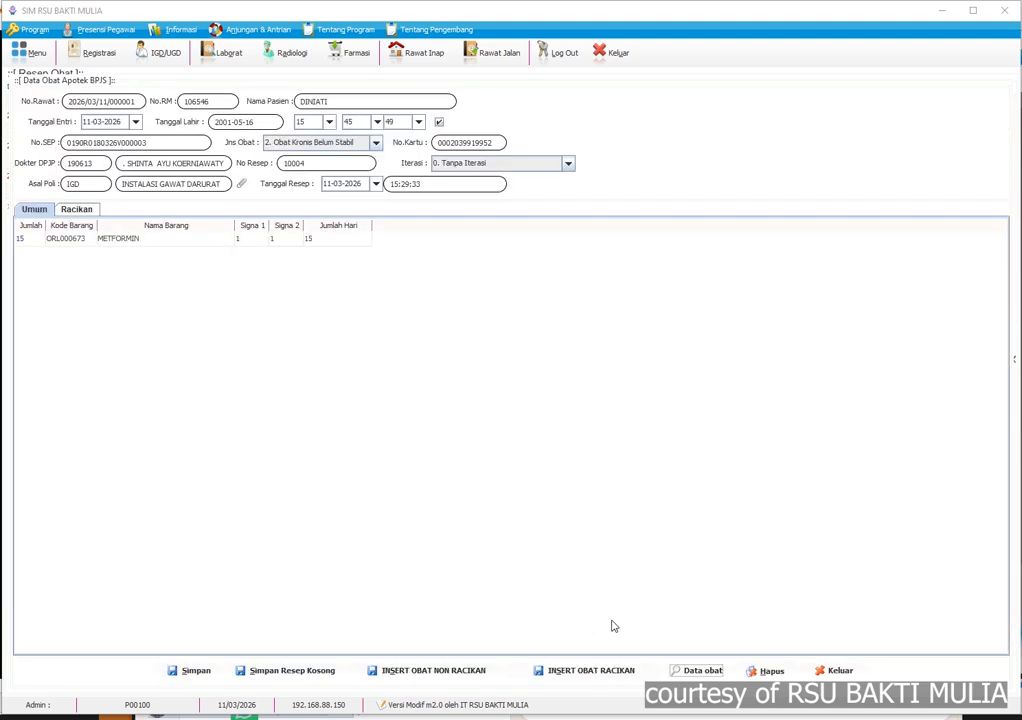
click(838, 670)
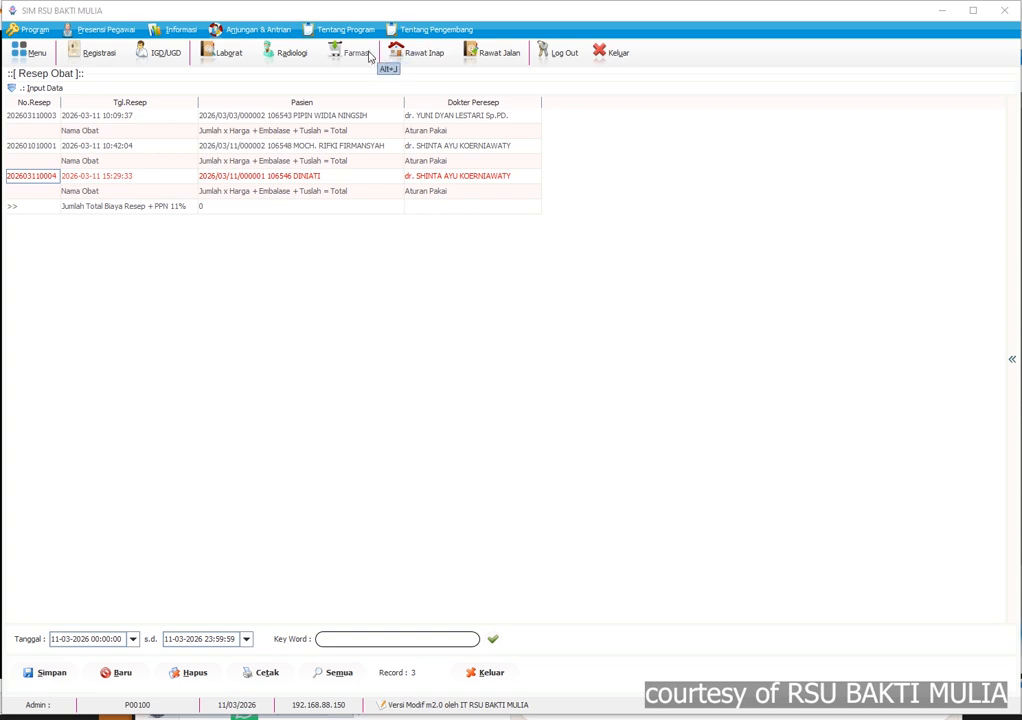
- Open the outpatient's doctor prescription form (Input Resep Dokter) and search its drugs for "cal"
click(483, 58)
right_click(80, 147)
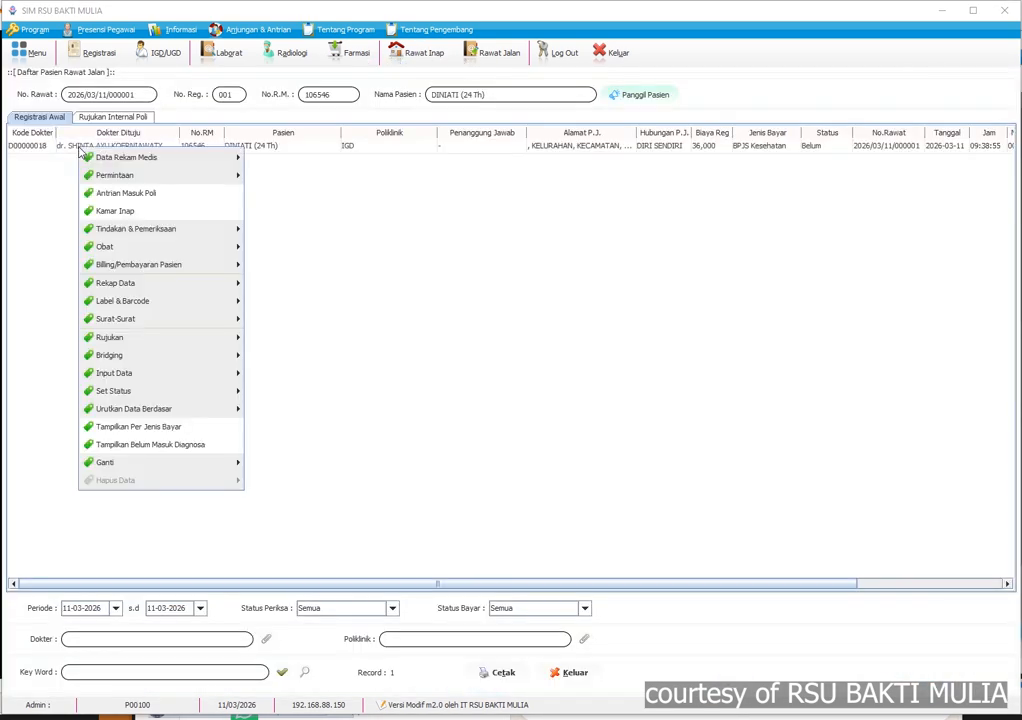
mouse_move(156, 251)
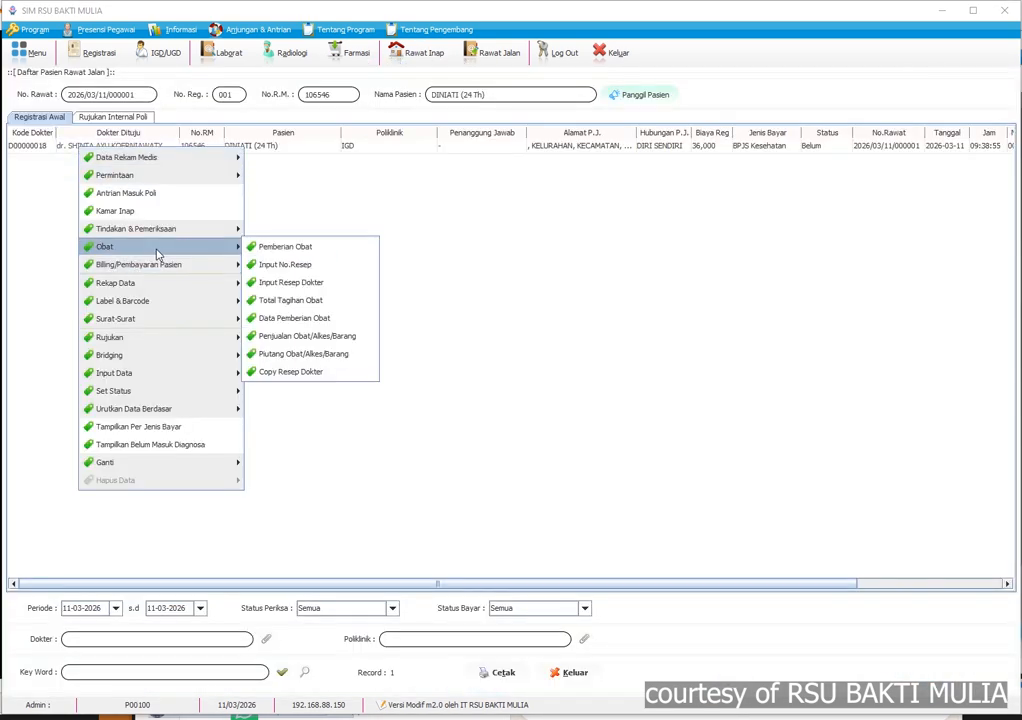
click(300, 282)
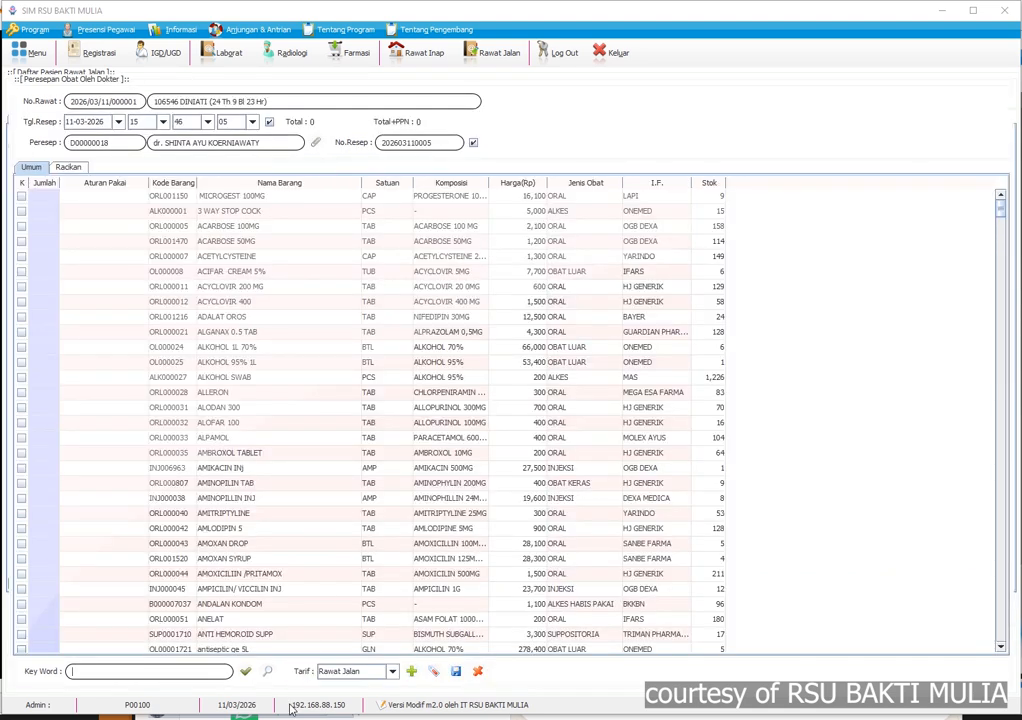
text(cal)
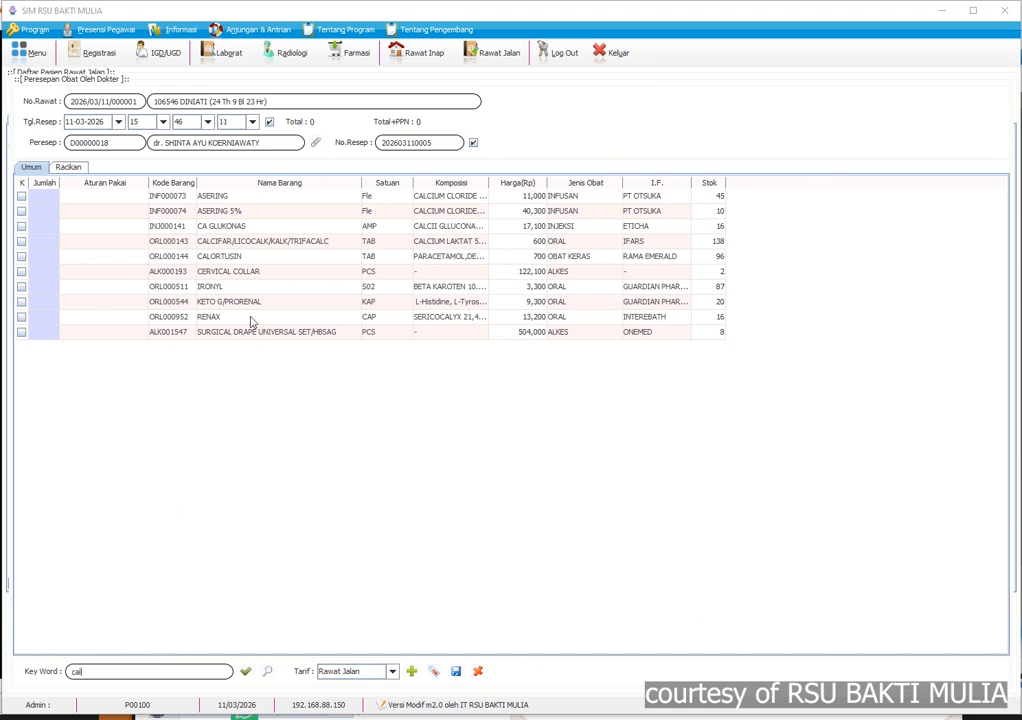
- Check which hospital drugs are mapped in Mapping Obat Apotek BPJS, and close the list
click(30, 56)
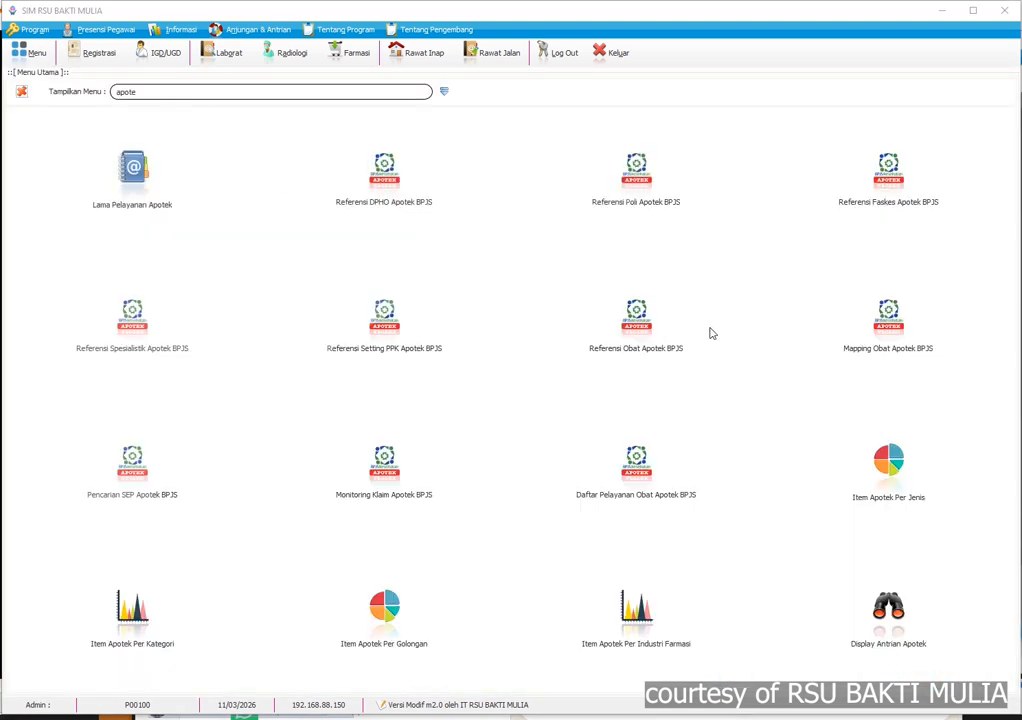
click(887, 322)
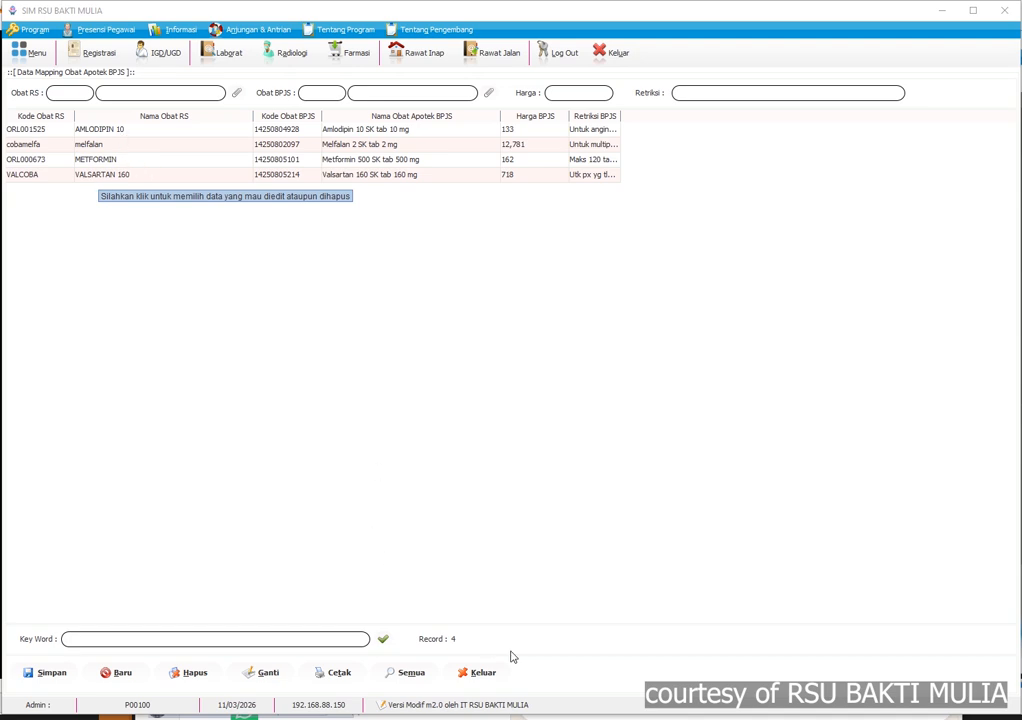
click(485, 674)
- Open Stok Opname Obat & BHP and filter the items by "amlo"
click(16, 53)
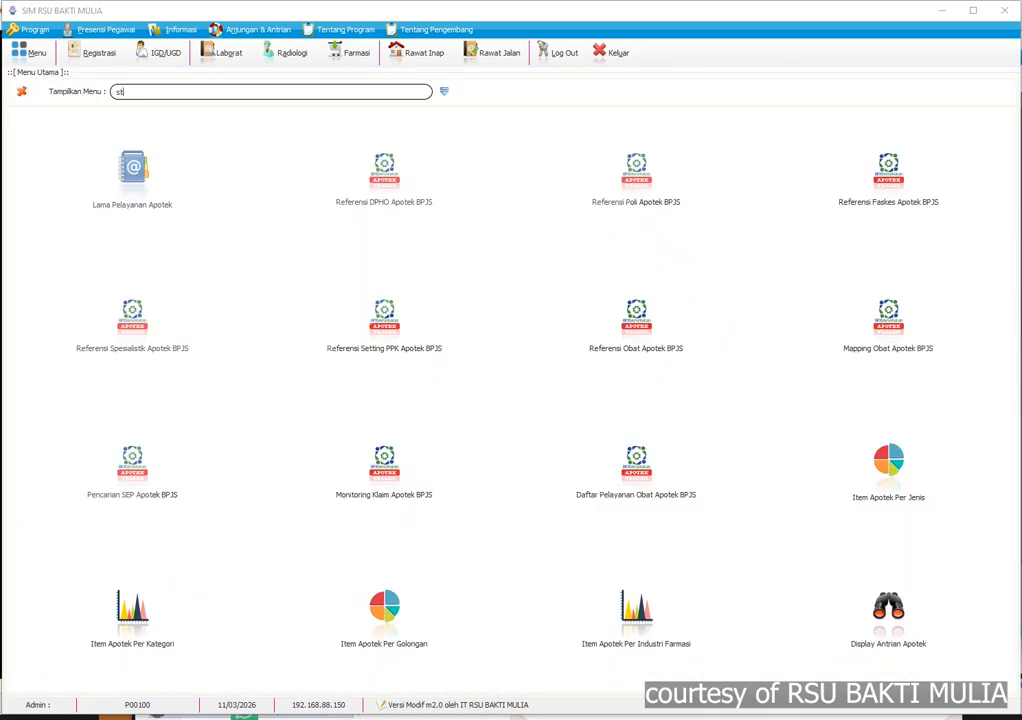
text(stok)
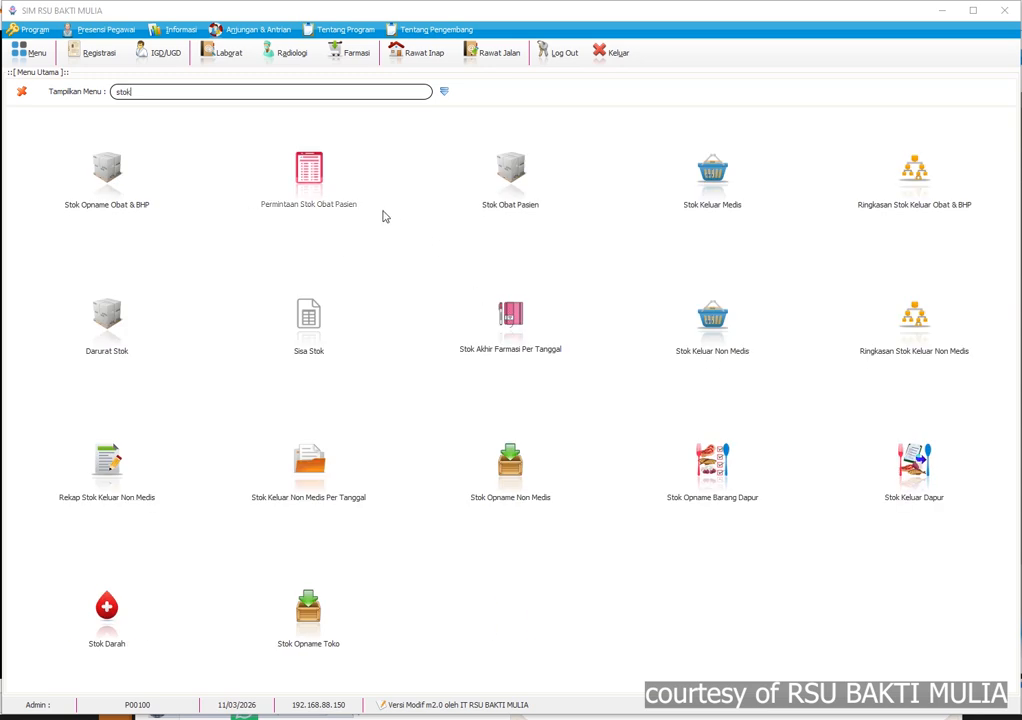
click(100, 189)
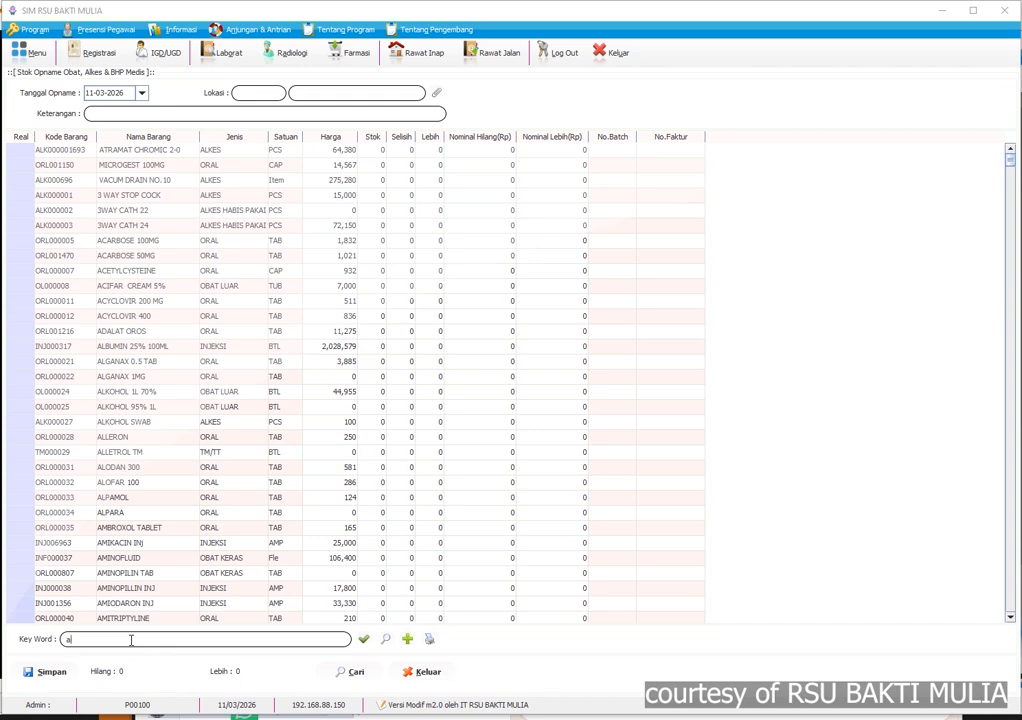
click(130, 640)
text(amlo)
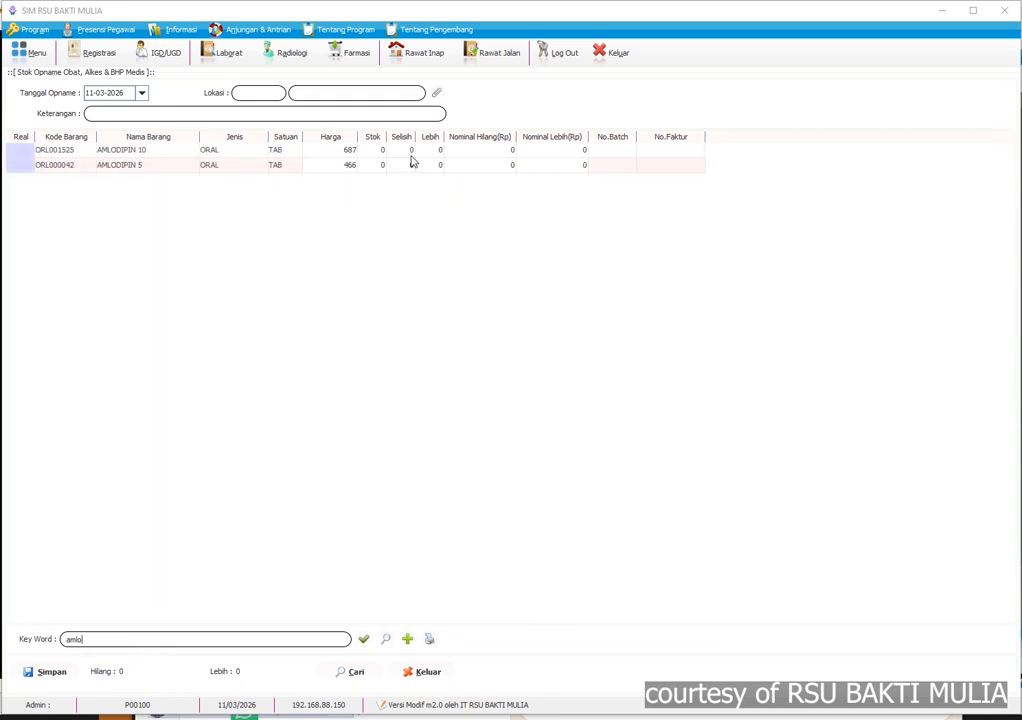
- Save a stock count of 100 for AMLODIPIN 10 at location APOTEK with "-" as Keterangan, and close the form
click(433, 93)
double_click(93, 119)
click(24, 151)
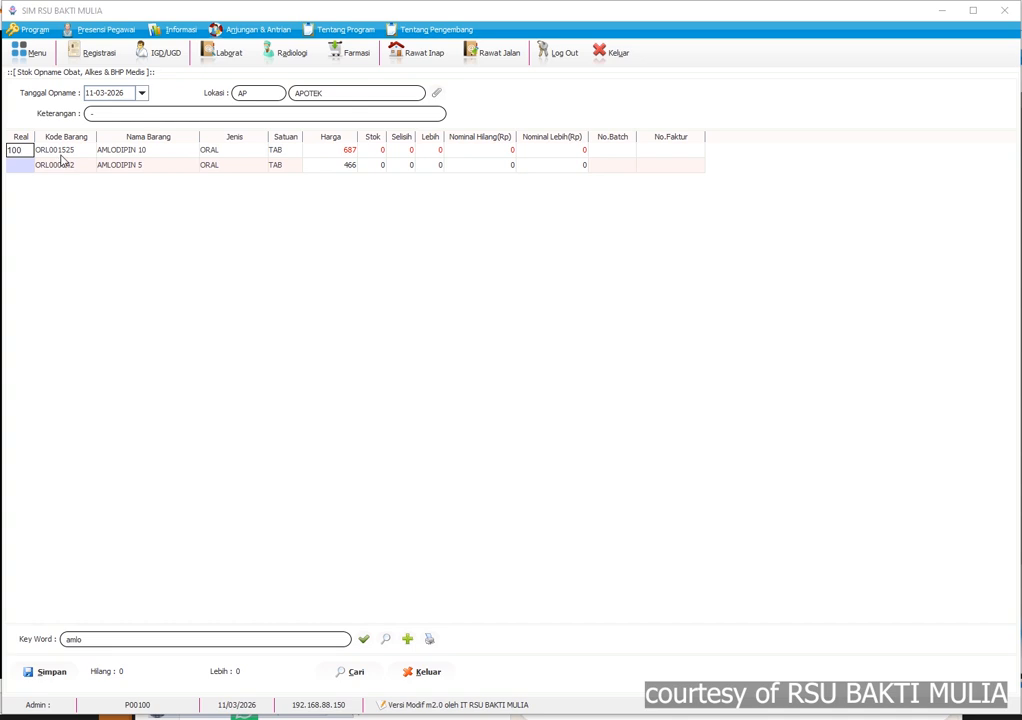
text(100)
key(Return)
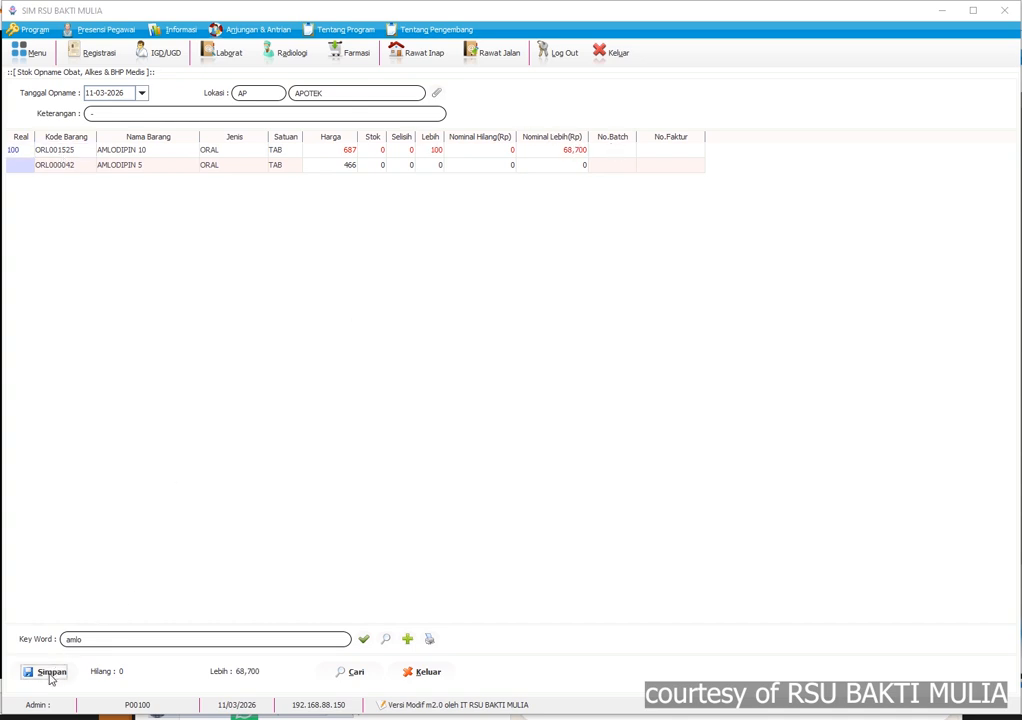
click(51, 672)
click(492, 403)
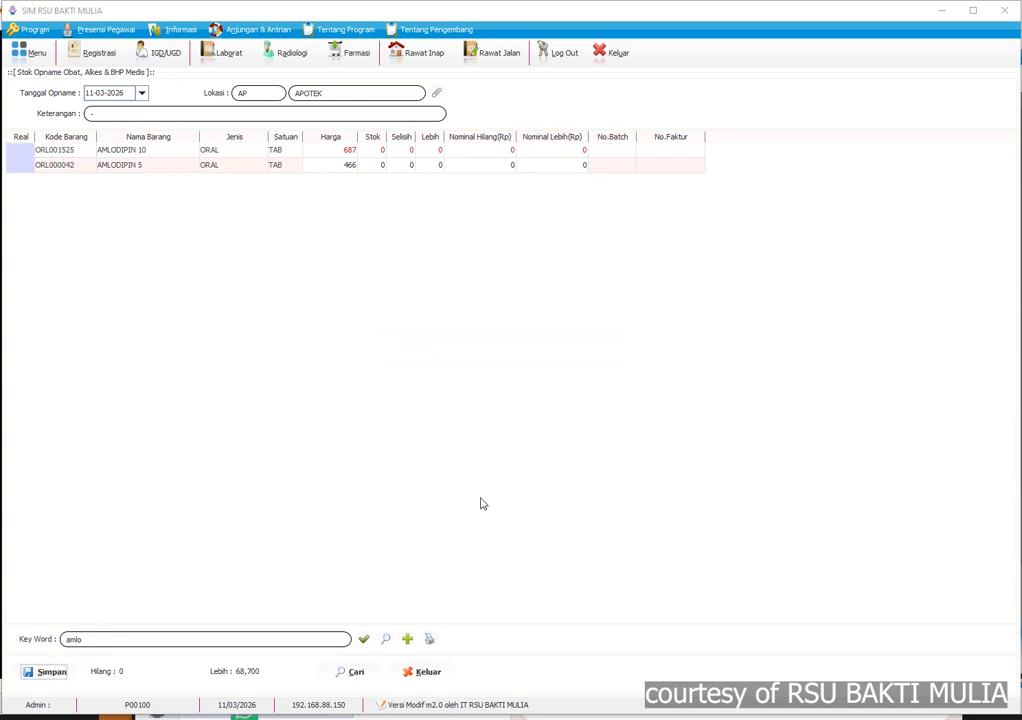
click(421, 672)
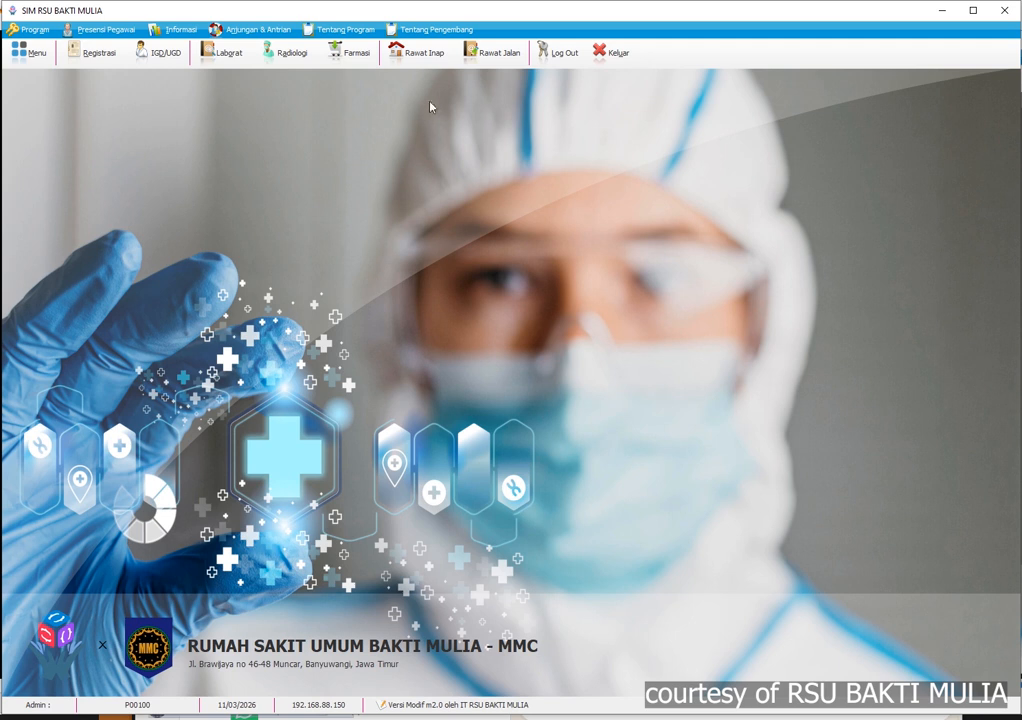
- Open a new doctor prescription (Input Resep Dokter) for the outpatient and filter the drugs by "amlo"
click(497, 54)
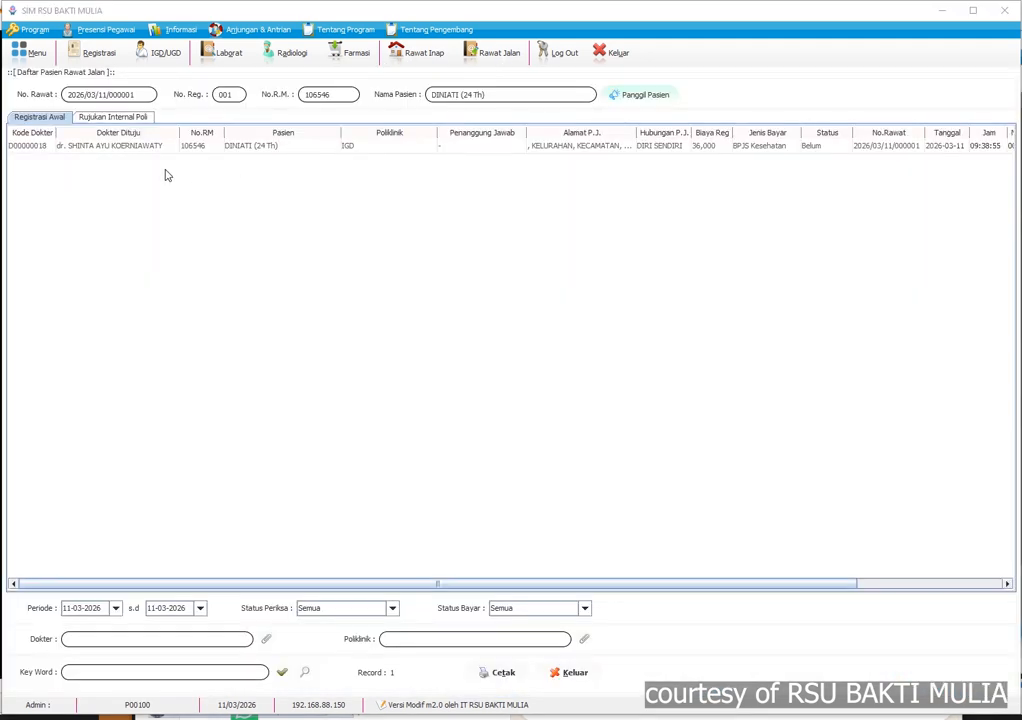
click(62, 150)
right_click(62, 150)
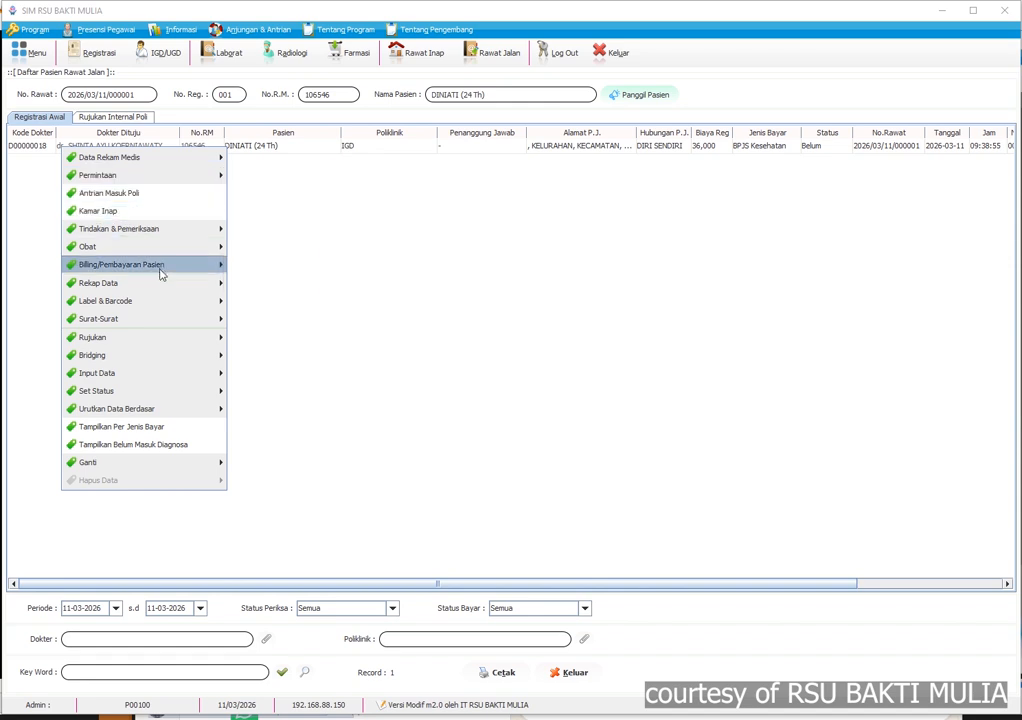
mouse_move(170, 247)
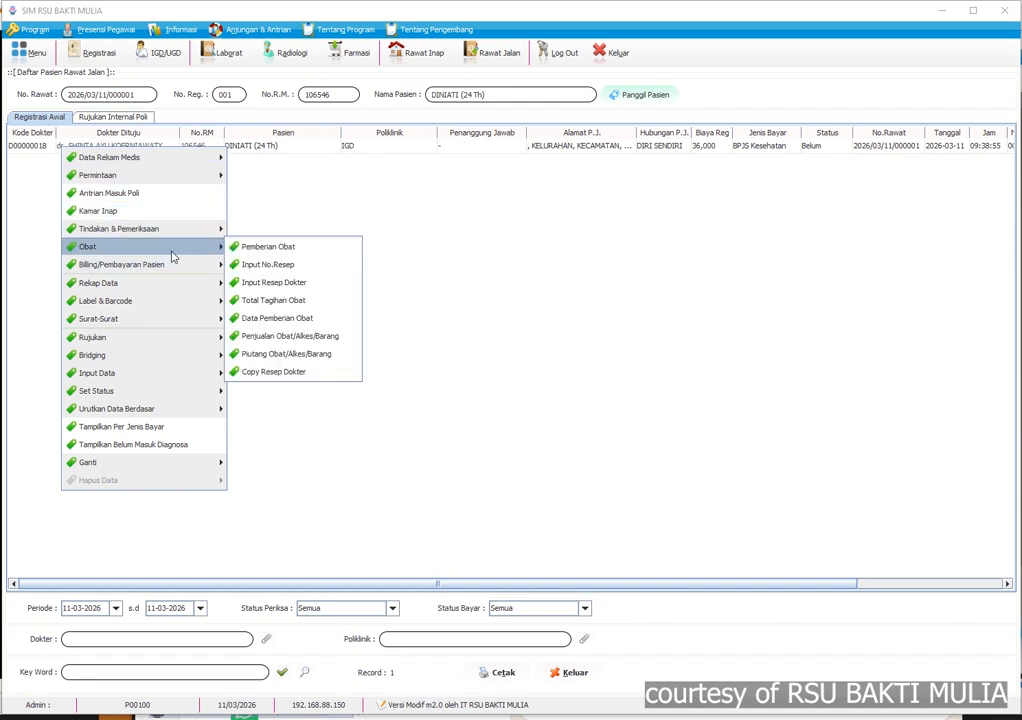
click(307, 287)
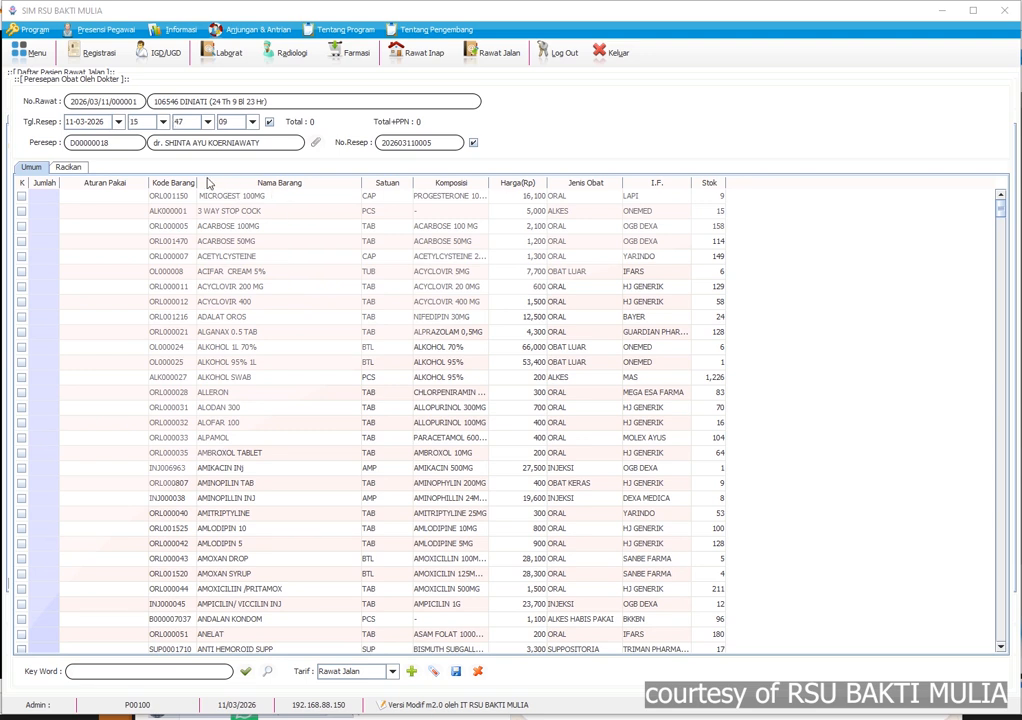
text(amlo)
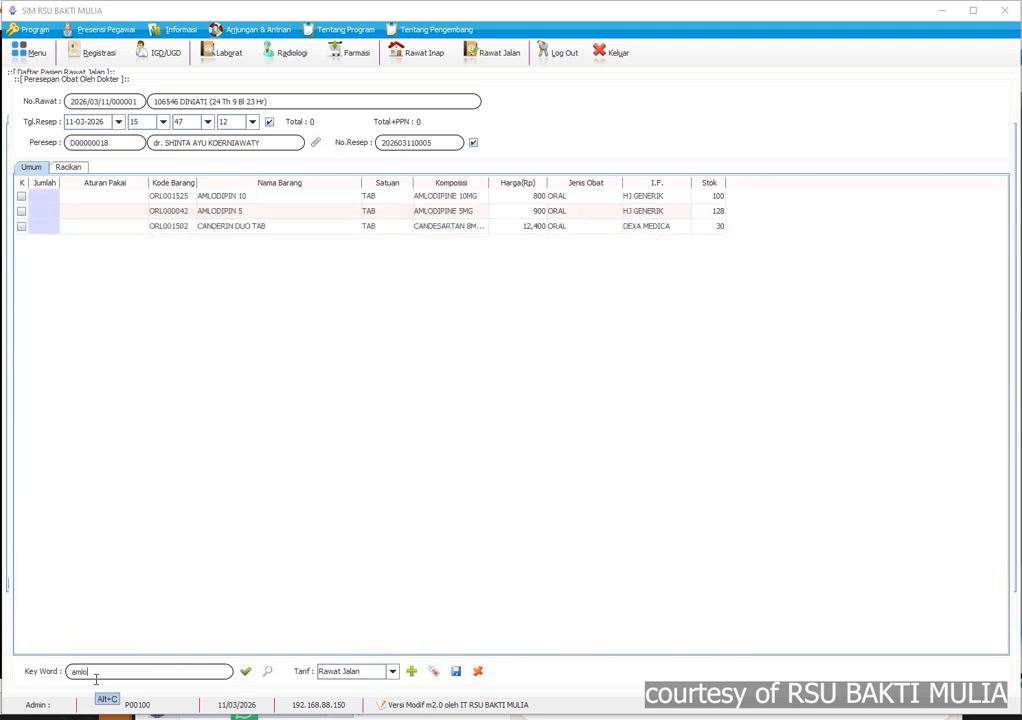
- Prescribe 15 AMLODIPIN 10 with usage rule 1 x 1 and save the prescription
click(44, 197)
text(15)
double_click(107, 198)
click(59, 111)
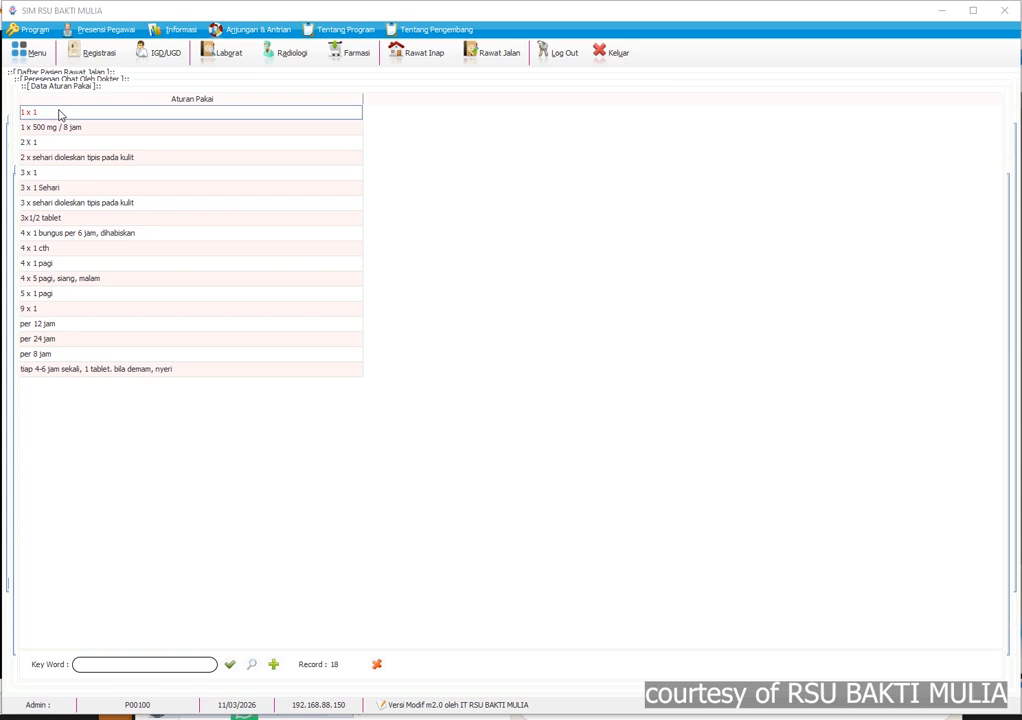
key(Return)
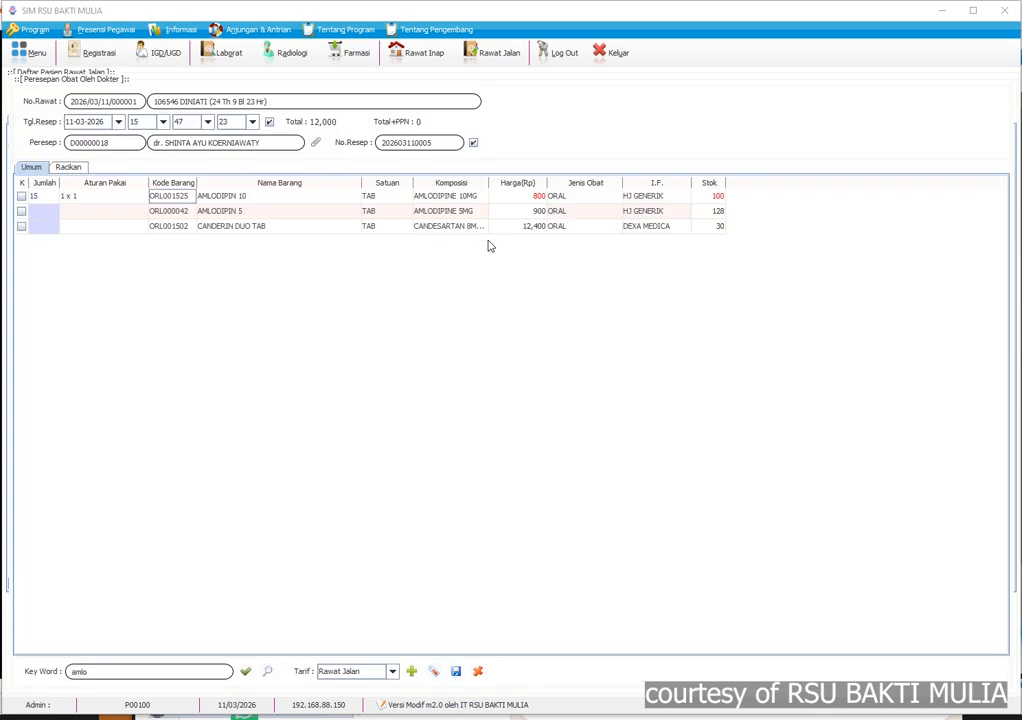
click(455, 671)
click(484, 408)
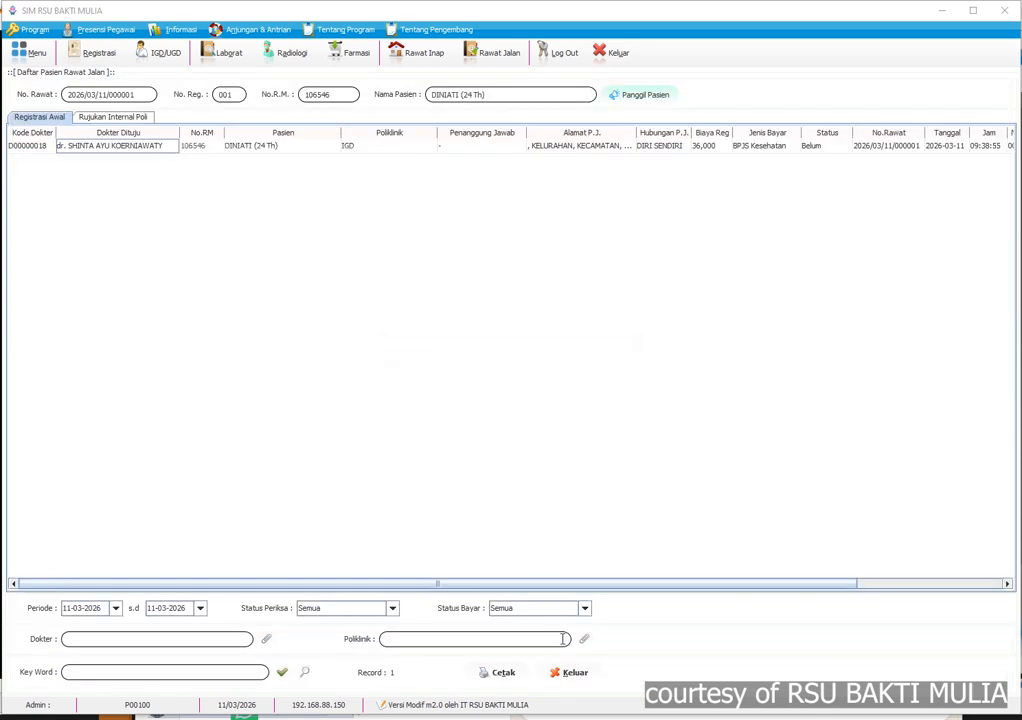
- Validate the patient's unserved AMLODIPIN 10 prescription from Daftar Resep Dokter, saving its drug data under depot APOTEK
click(348, 52)
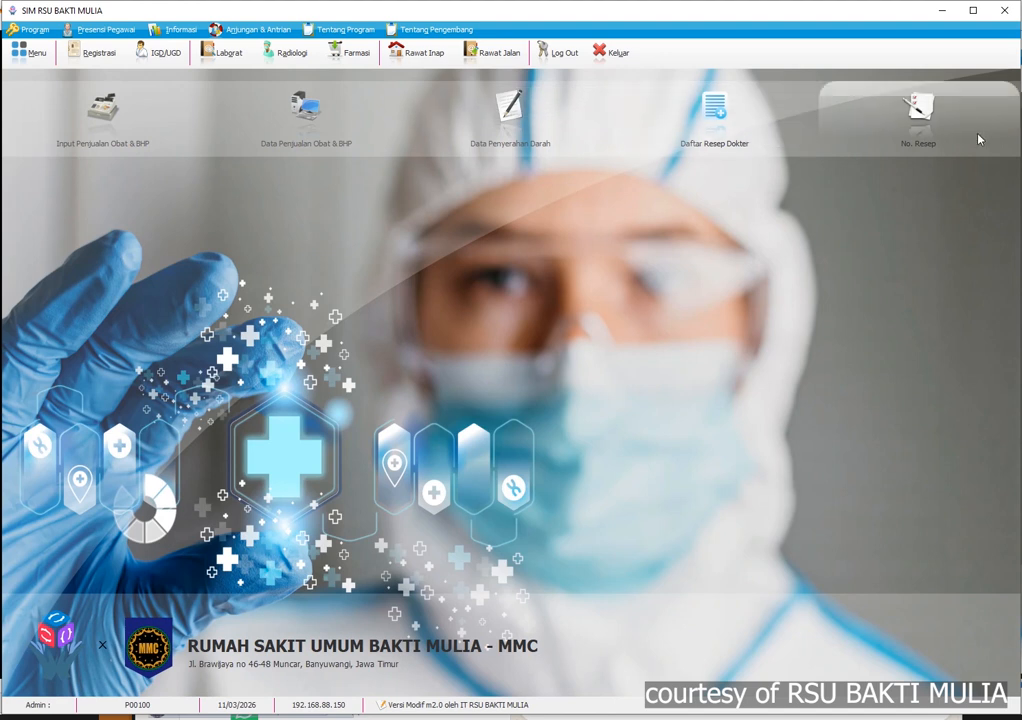
click(714, 108)
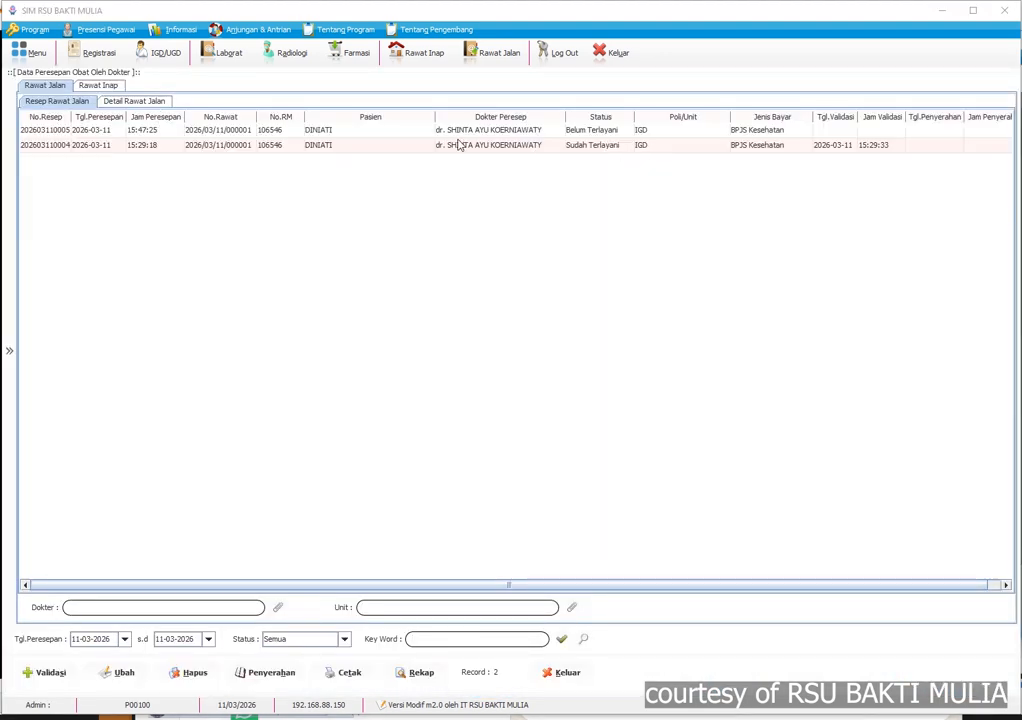
click(45, 132)
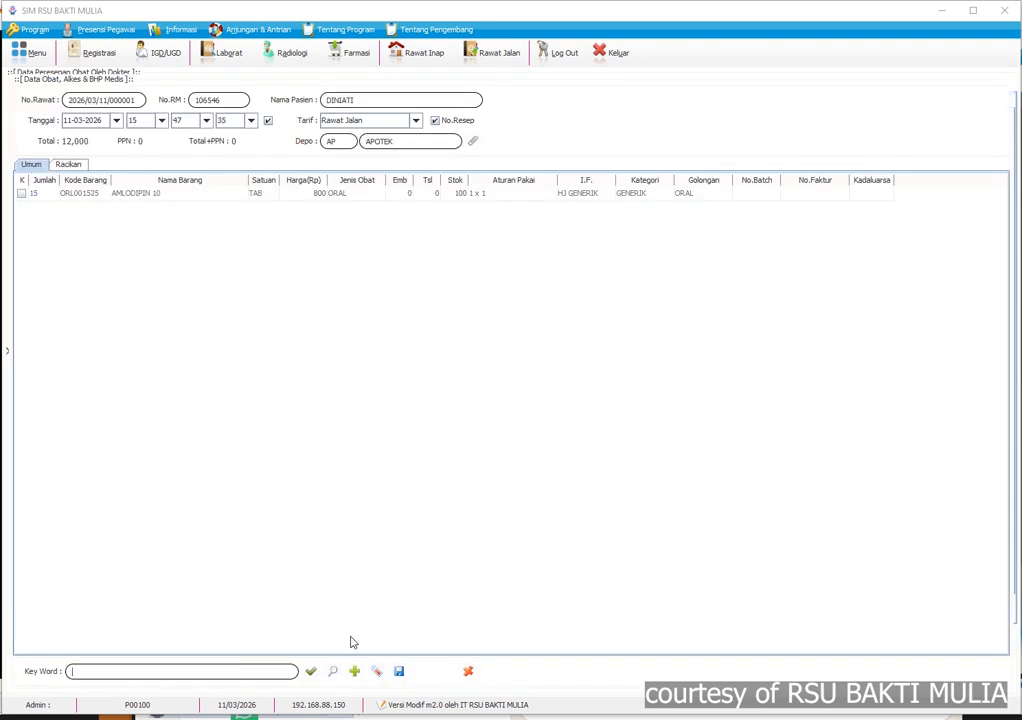
click(399, 673)
click(490, 405)
click(470, 673)
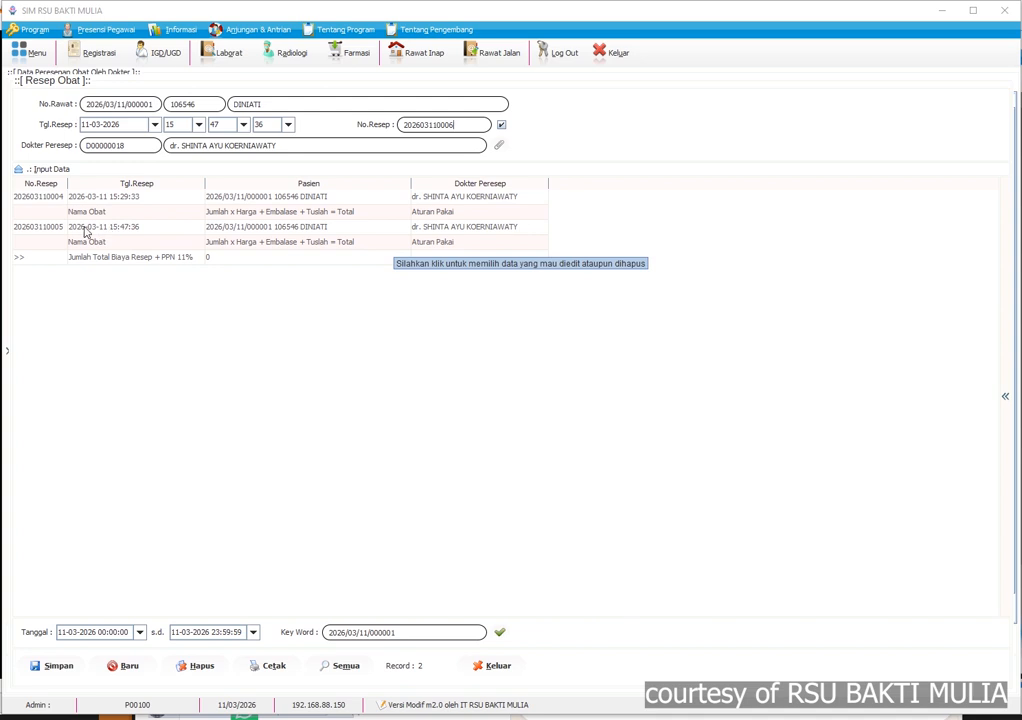
- Open the METFORMIN prescription's BPJS pharmacy data from the 15:29:33 entry, review its sent drug list, and close the form
click(38, 200)
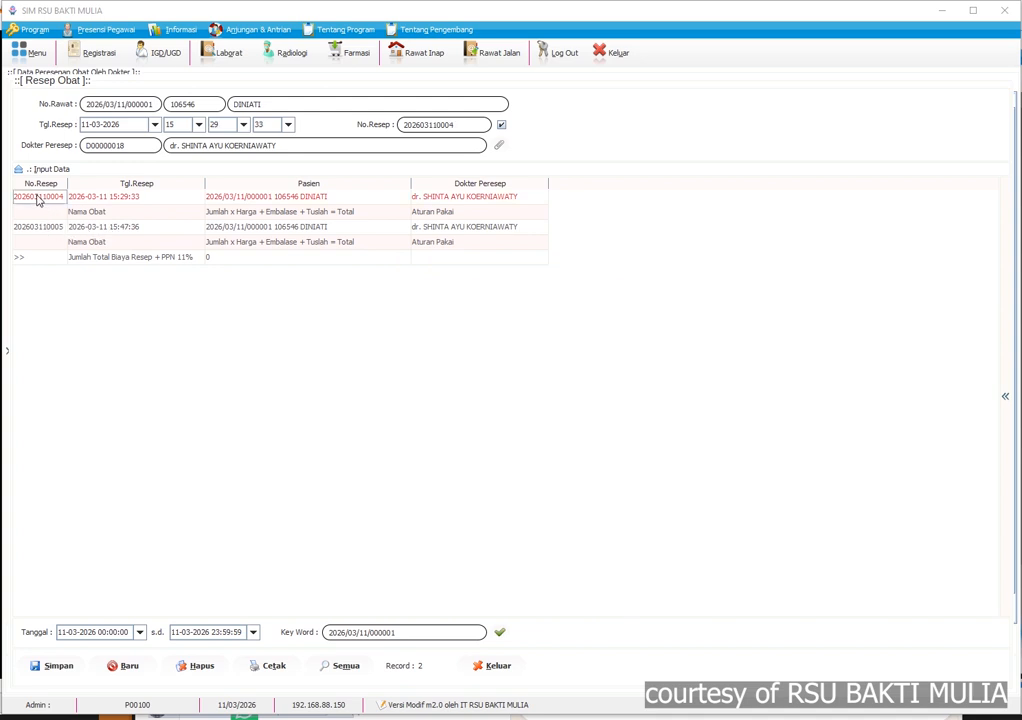
click(99, 227)
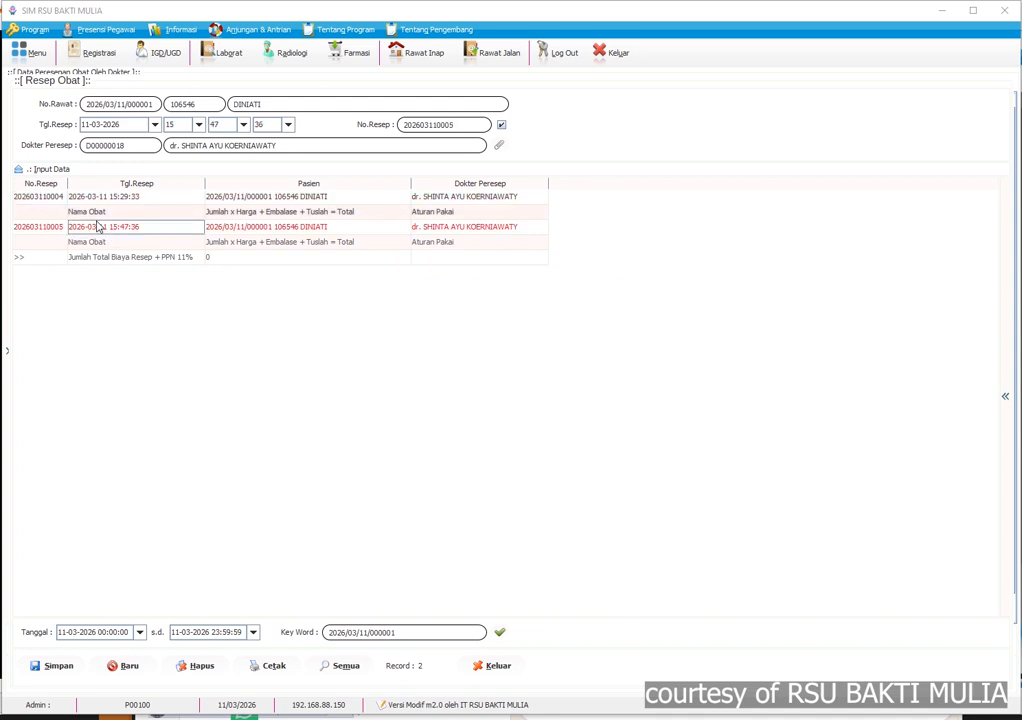
click(42, 200)
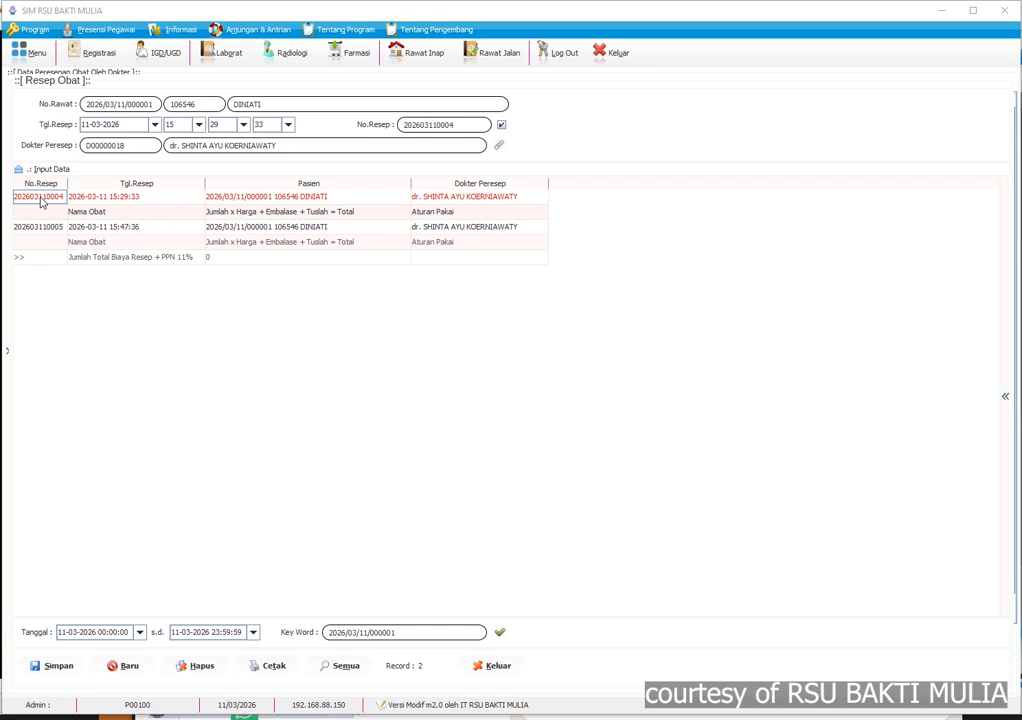
right_click(42, 200)
click(89, 345)
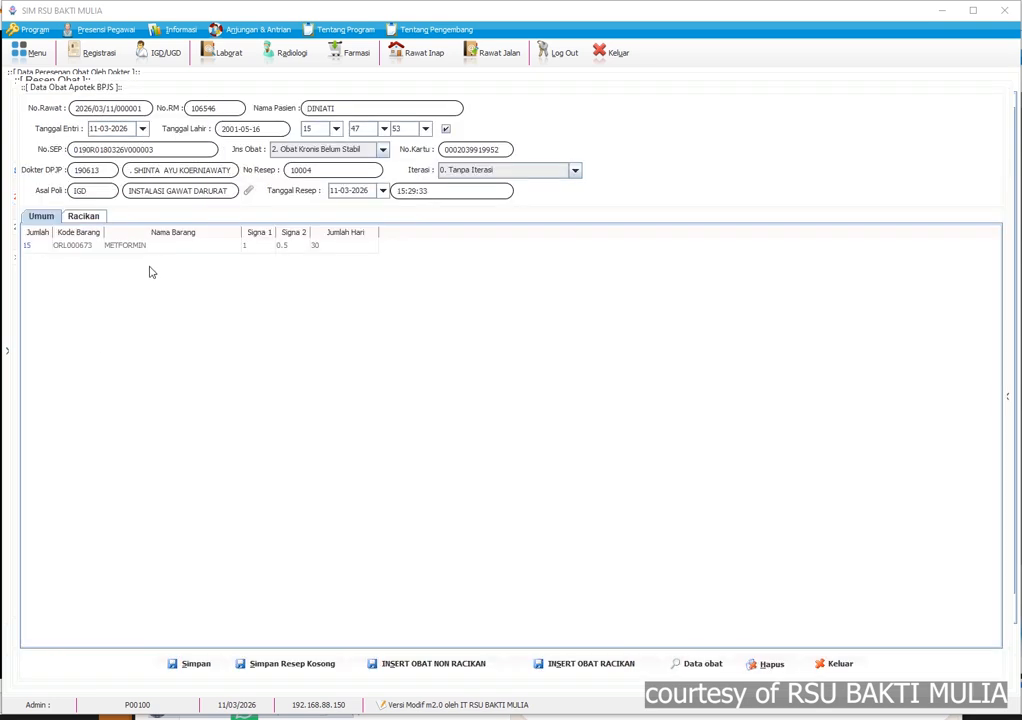
click(702, 664)
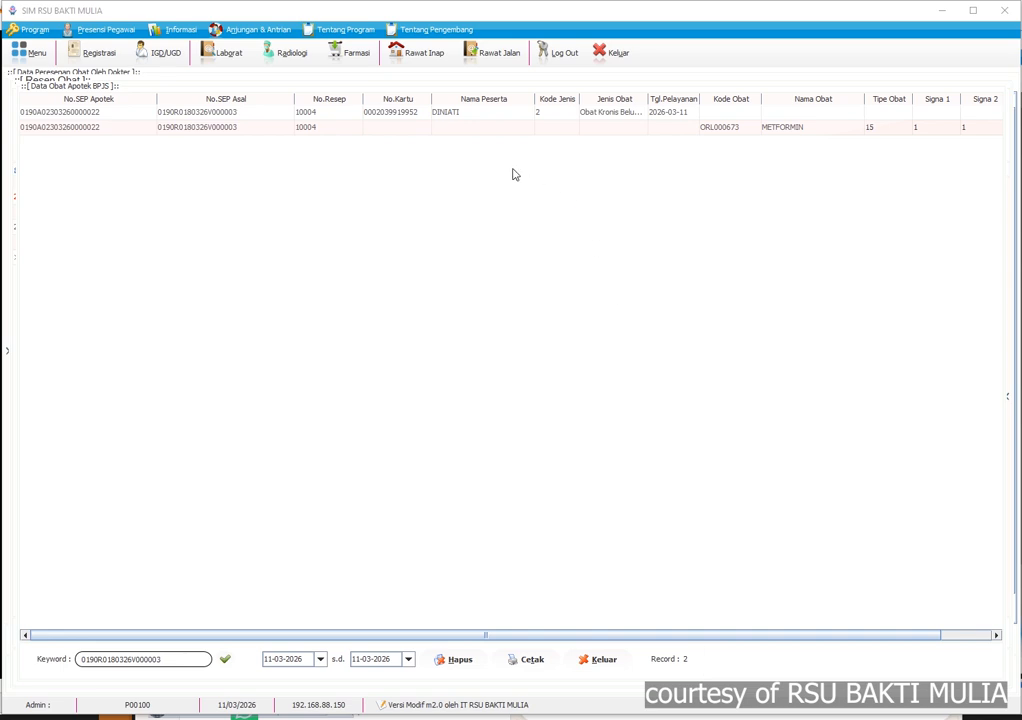
click(790, 130)
click(607, 660)
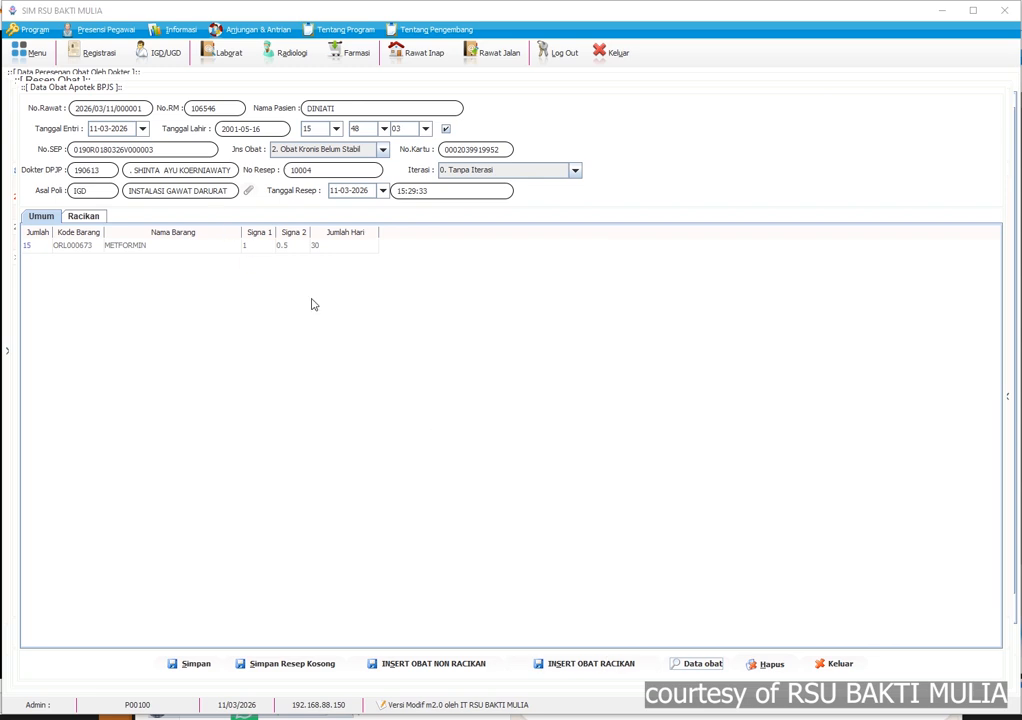
click(838, 664)
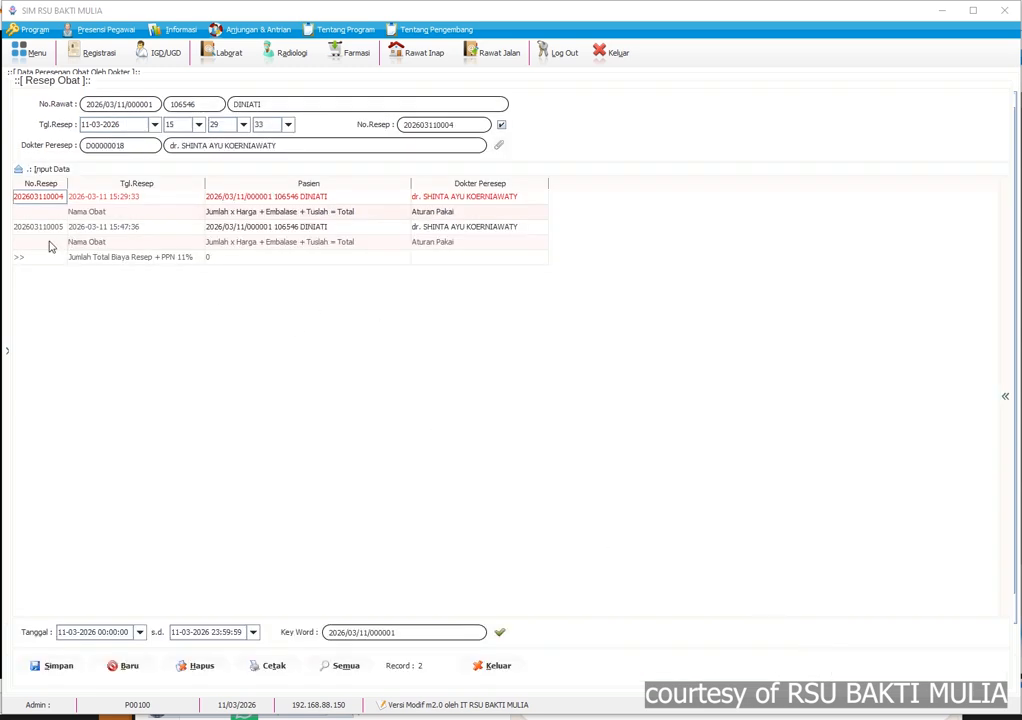
- Open the BPJS pharmacy form for the 15:47:36 AMLODIPIN 10 prescription and set Signa 2 to 1 and Jumlah Hari to 15
click(40, 228)
right_click(37, 229)
click(92, 373)
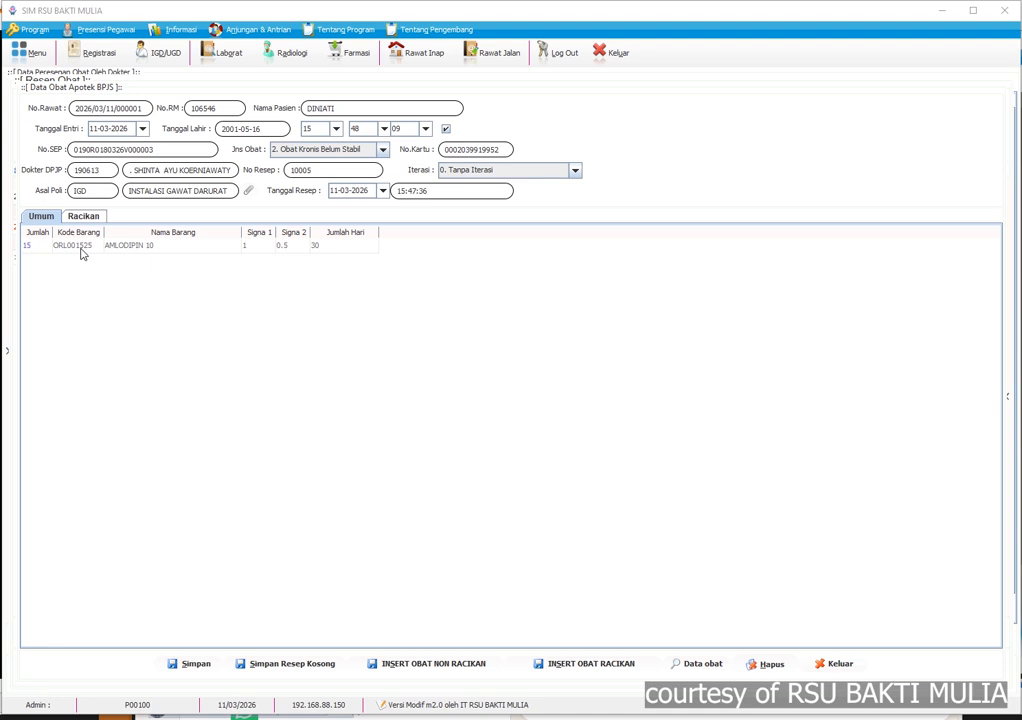
double_click(290, 246)
click(348, 247)
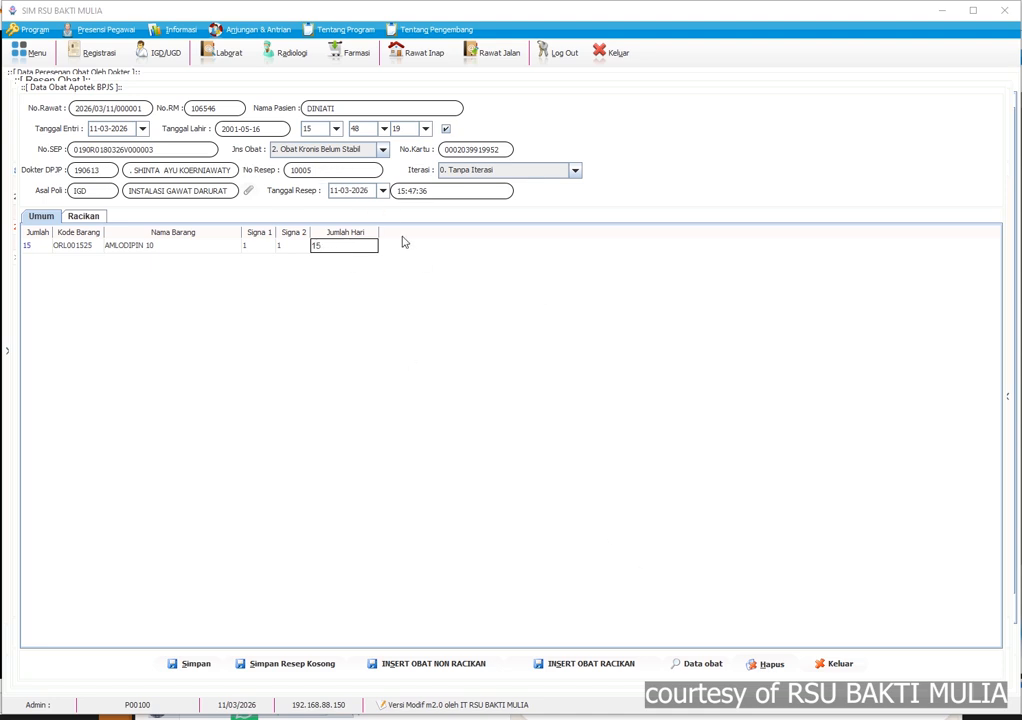
- Look up the sent METFORMIN prescription's number in Data obat and enter it as No Resep for AMLODIPIN 10
click(701, 663)
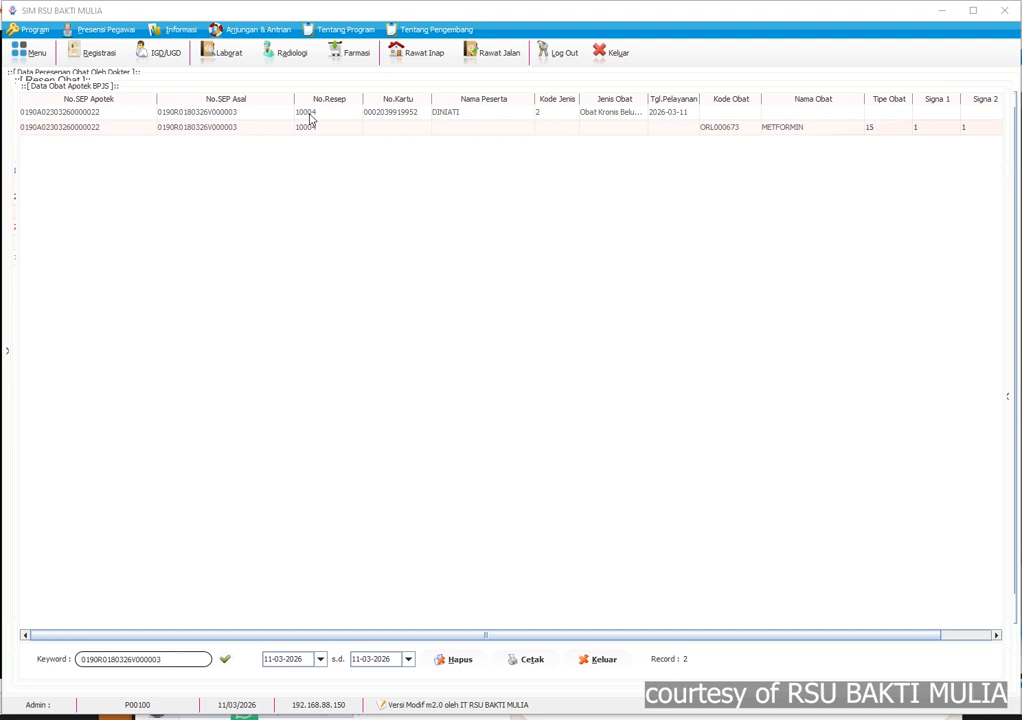
click(594, 659)
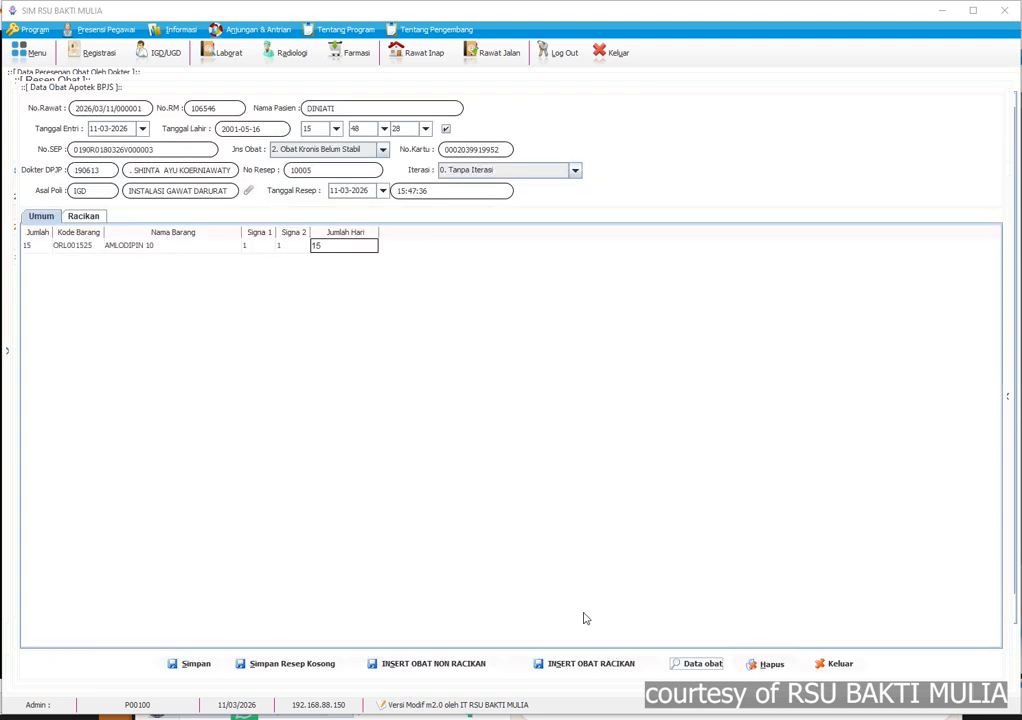
click(320, 170)
- Try to save the AMLODIPIN 10 entry as a new BPJS prescription header, and check the Racikan and Umum drug lists
click(192, 665)
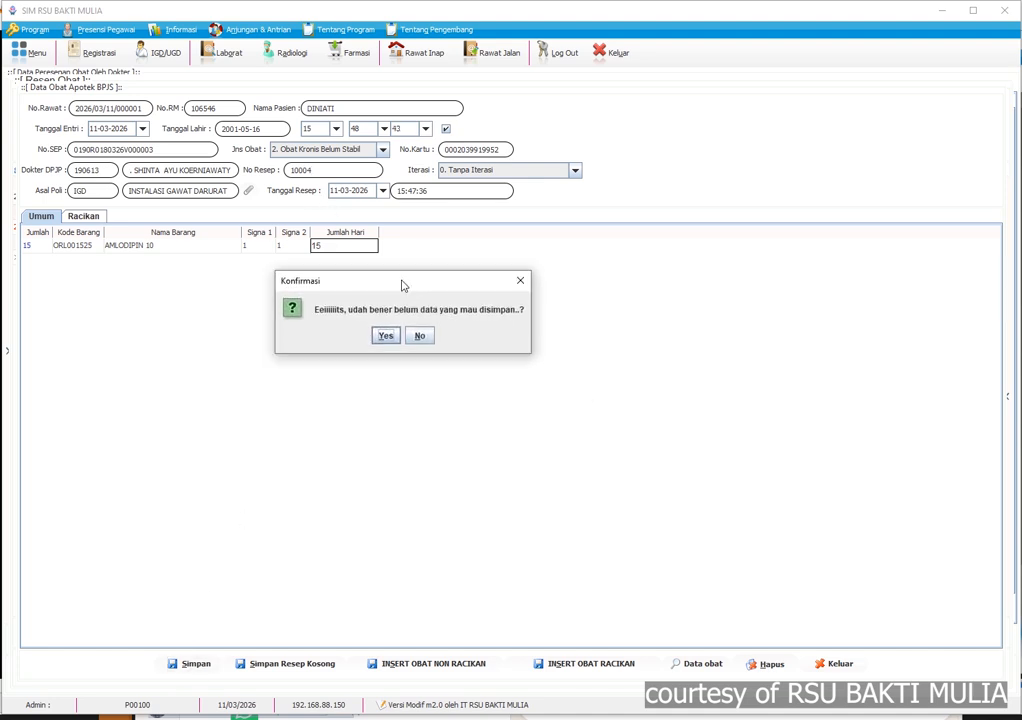
click(385, 336)
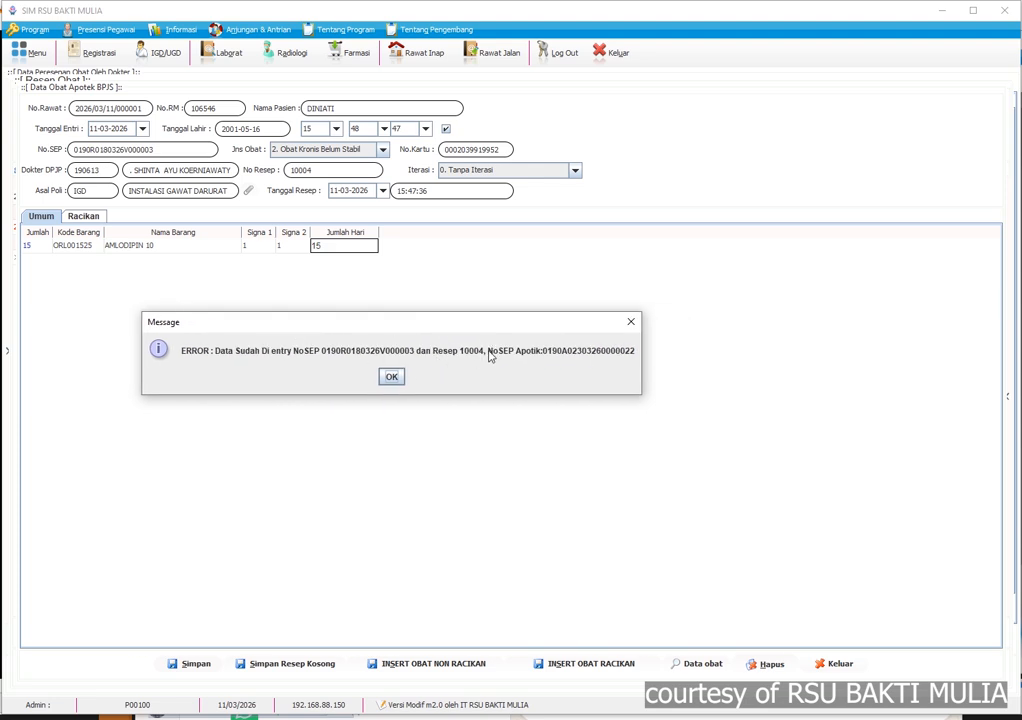
click(391, 377)
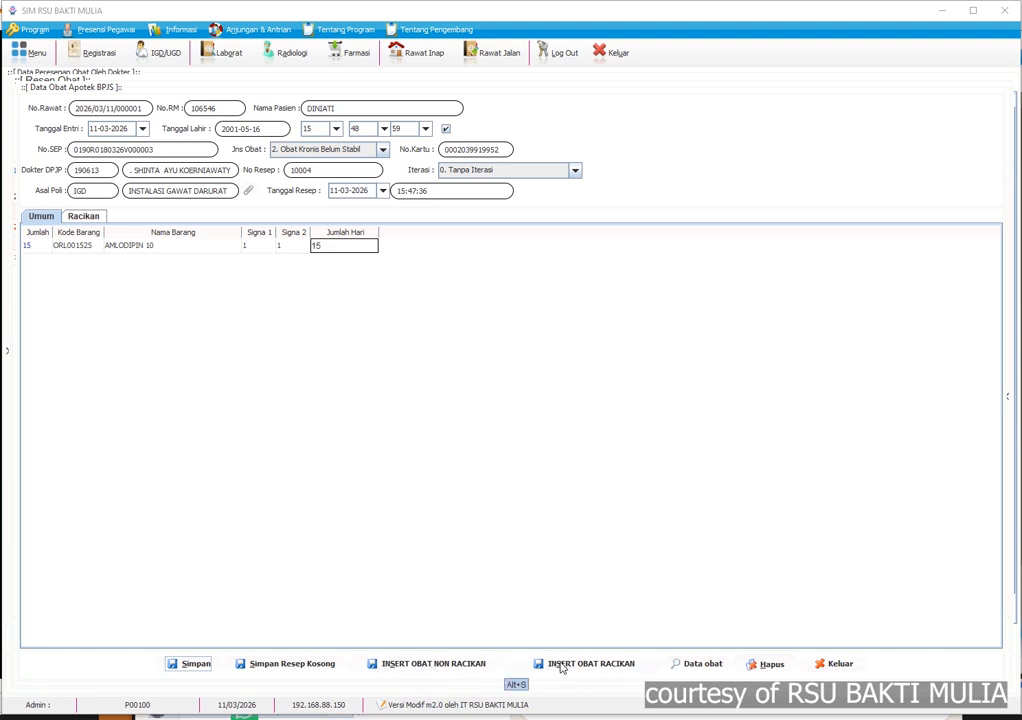
click(86, 217)
click(41, 216)
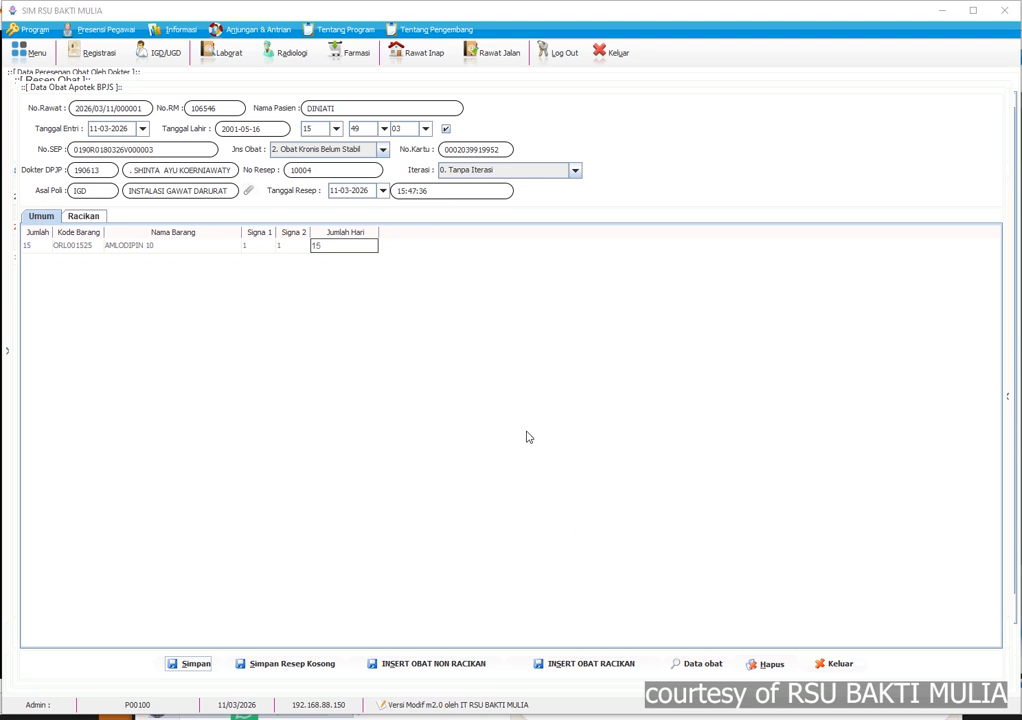
- Insert AMLODIPIN 10 as a non-compounded drug (non racikan) into the already sent BPJS prescription
click(443, 660)
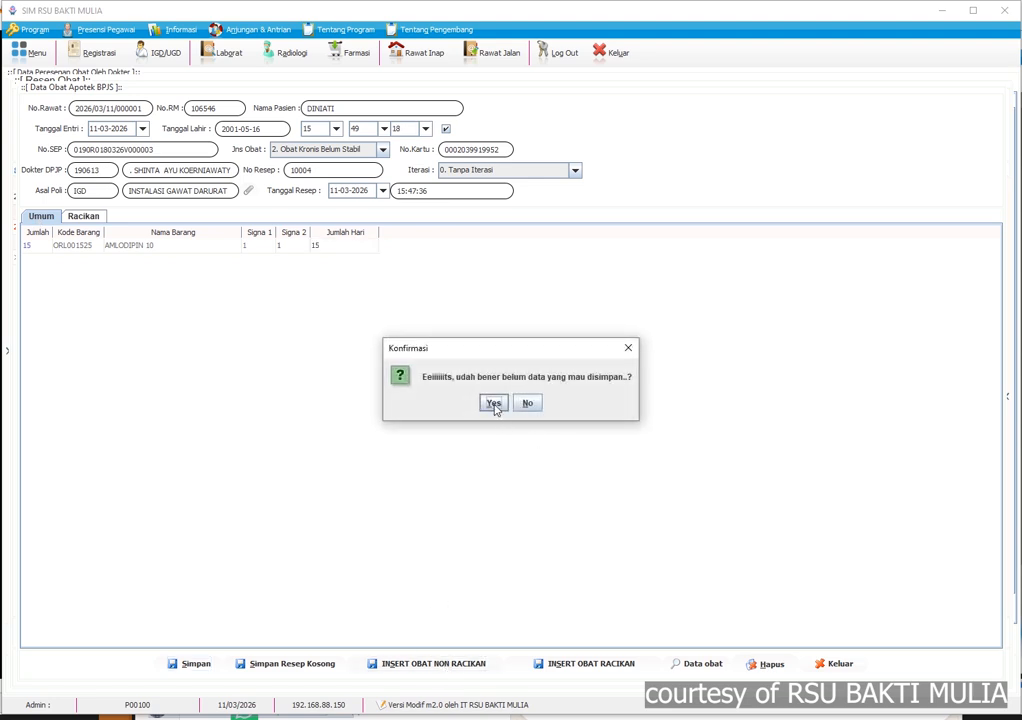
click(493, 404)
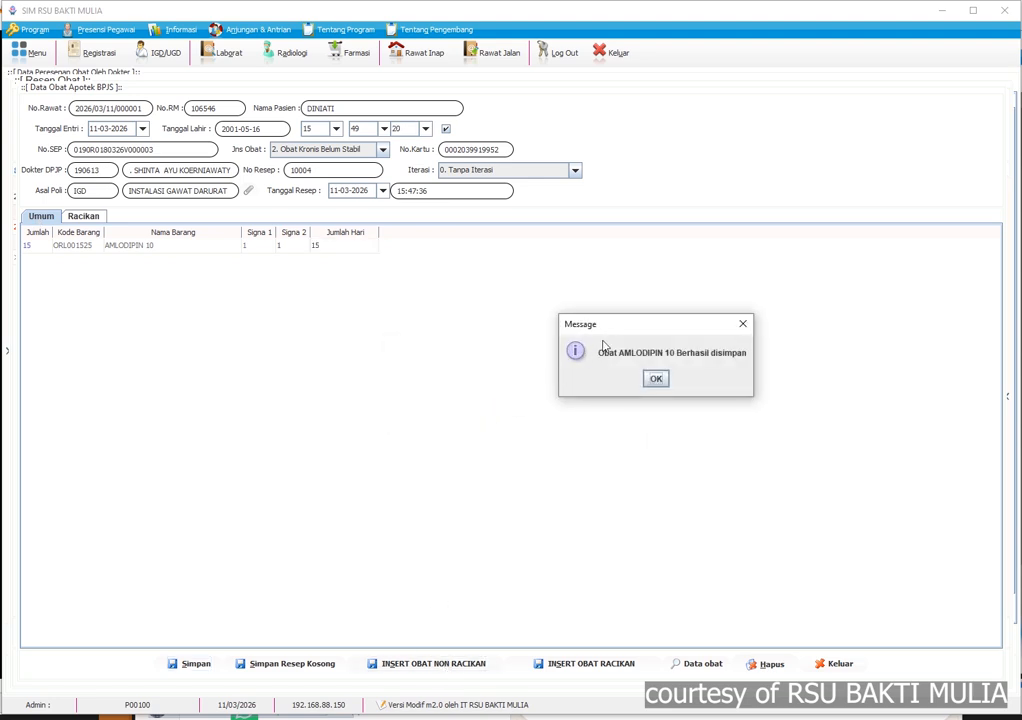
drag(622, 329, 248, 297)
click(283, 347)
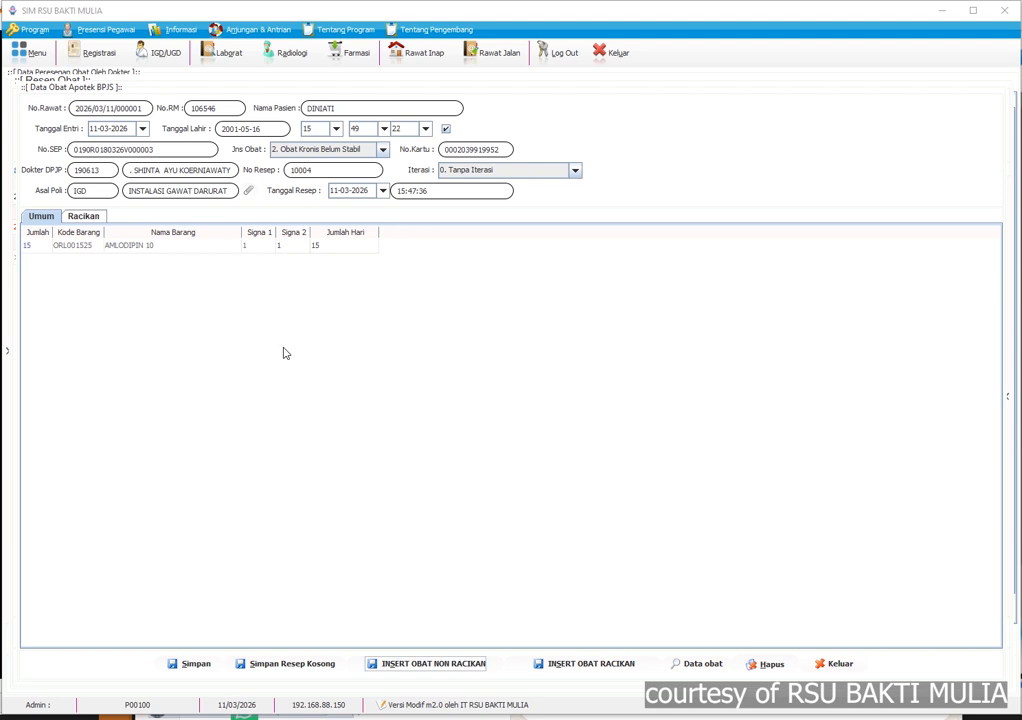
- Review the sent drug data, comparing the METFORMIN and AMLODIPIN 10 rows with the prescription header and its No.SEP Apotek
click(705, 665)
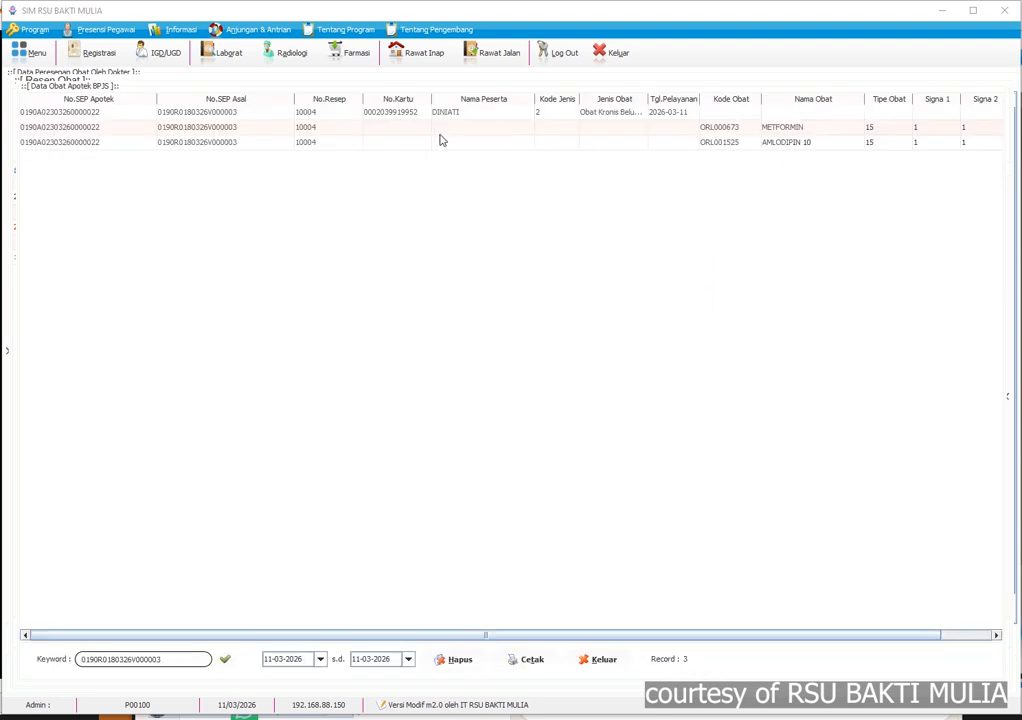
click(263, 116)
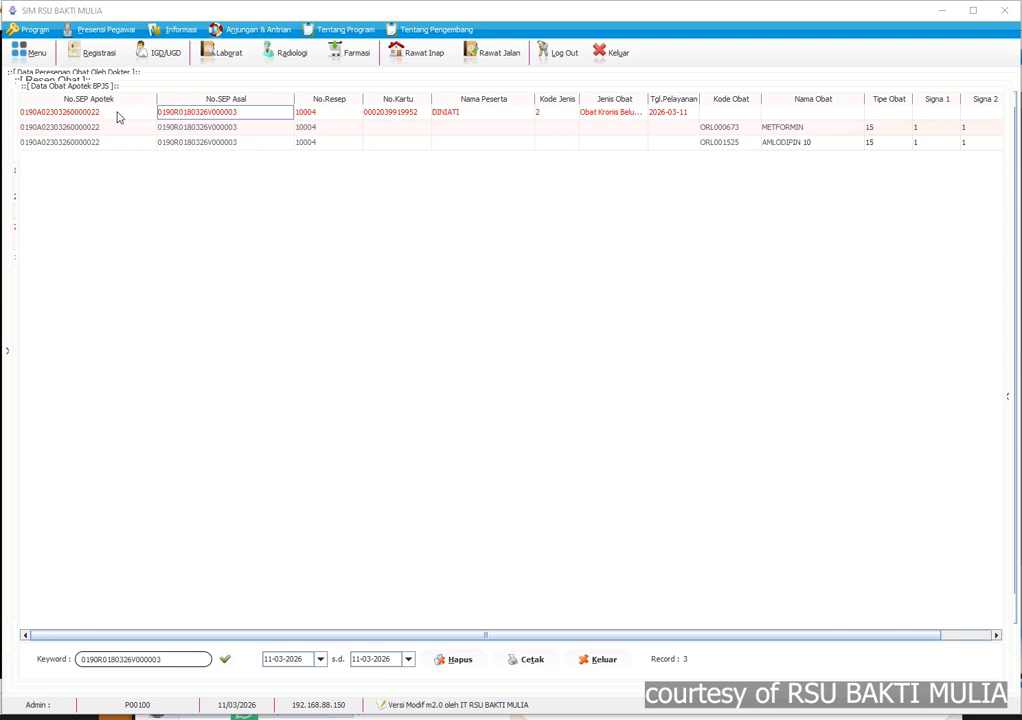
click(800, 130)
click(803, 142)
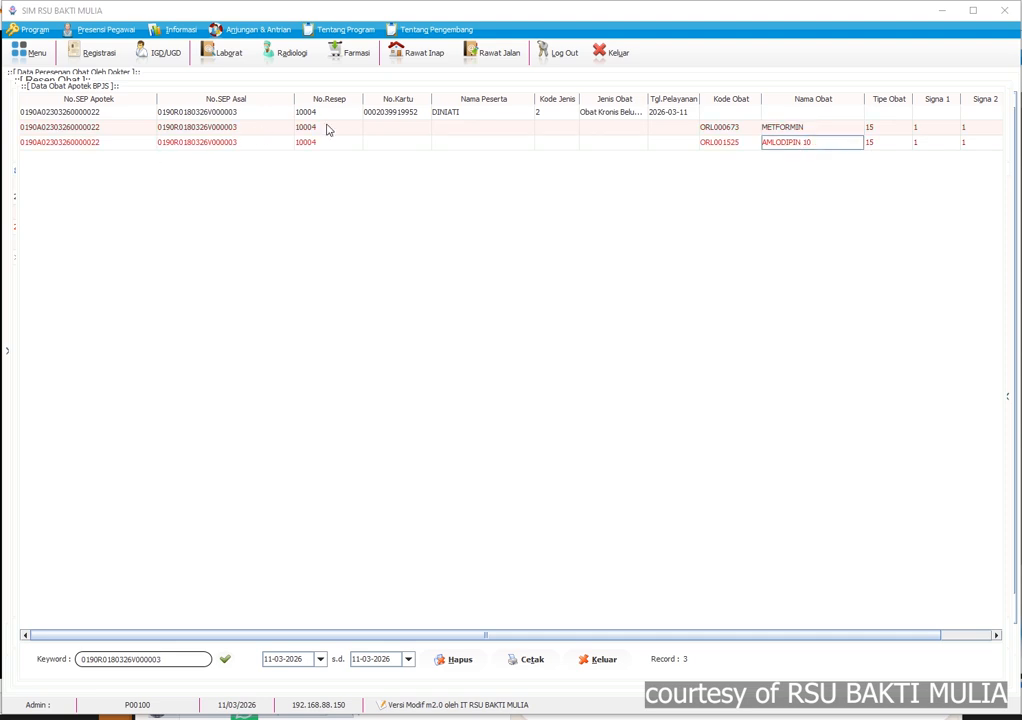
click(240, 145)
click(62, 144)
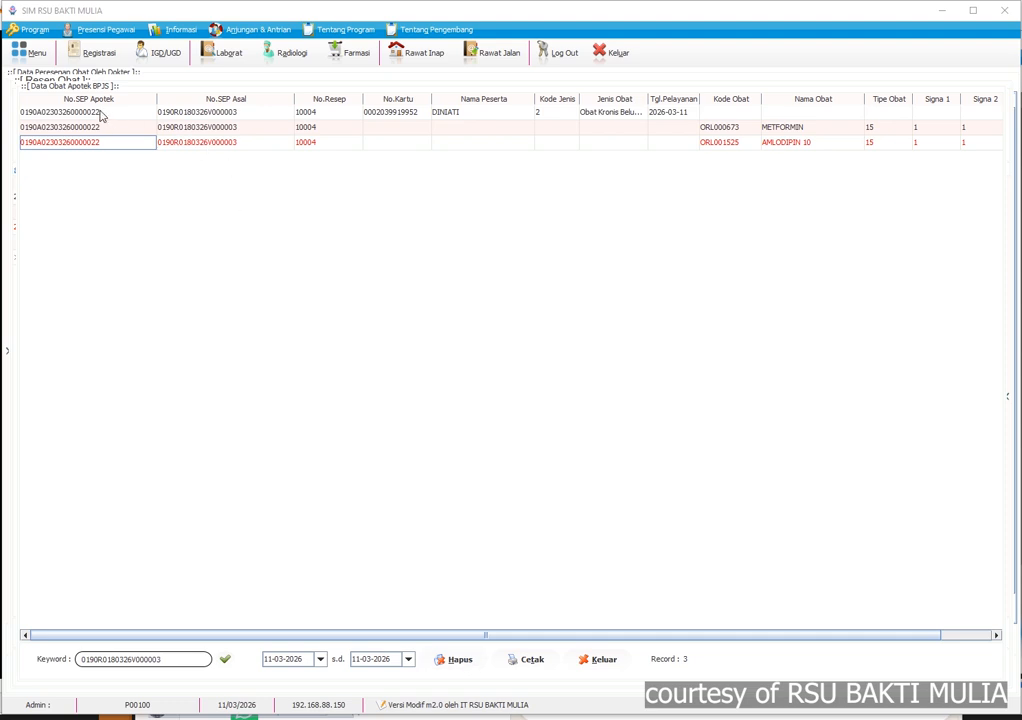
click(97, 115)
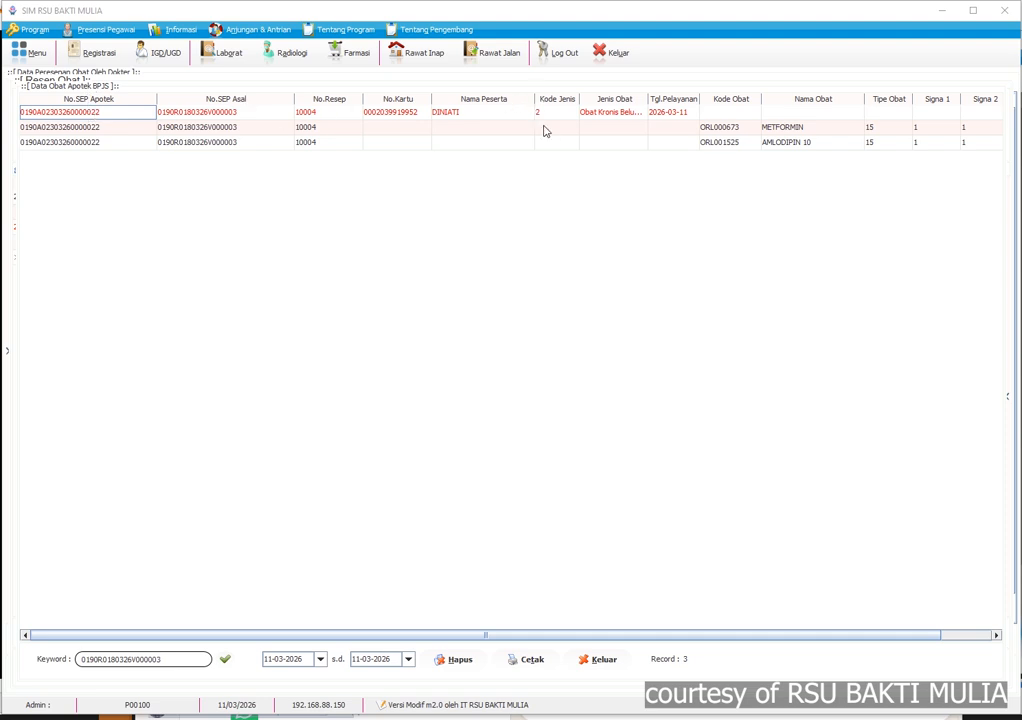
- Delete AMLODIPIN 10 from the sent BPJS pharmacy drug data and refresh the list
click(785, 143)
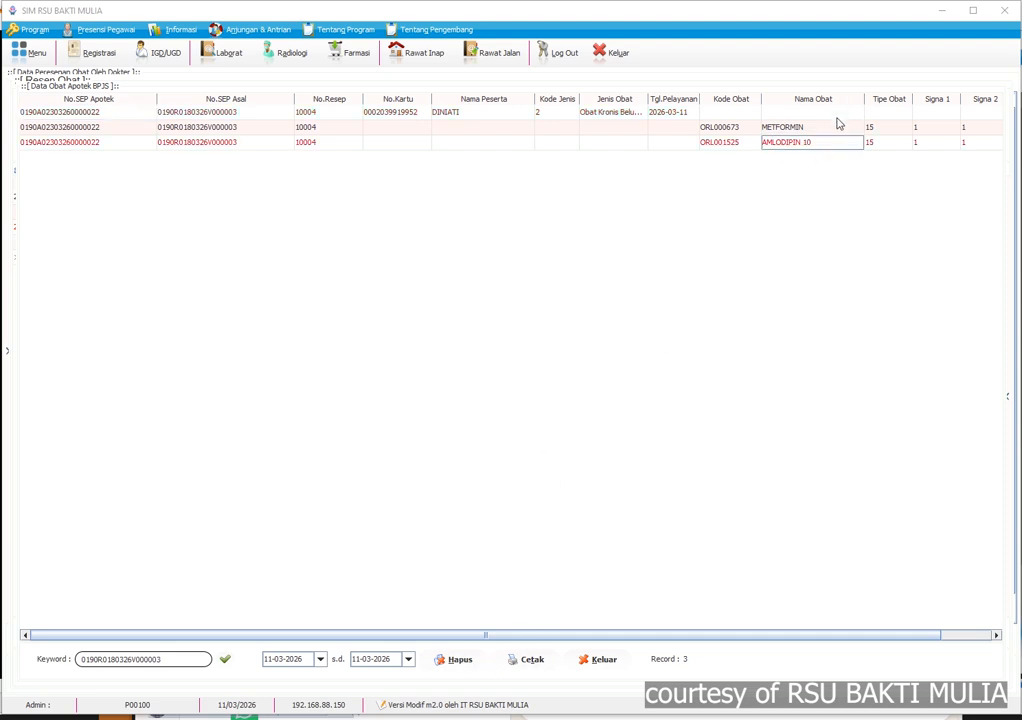
click(455, 659)
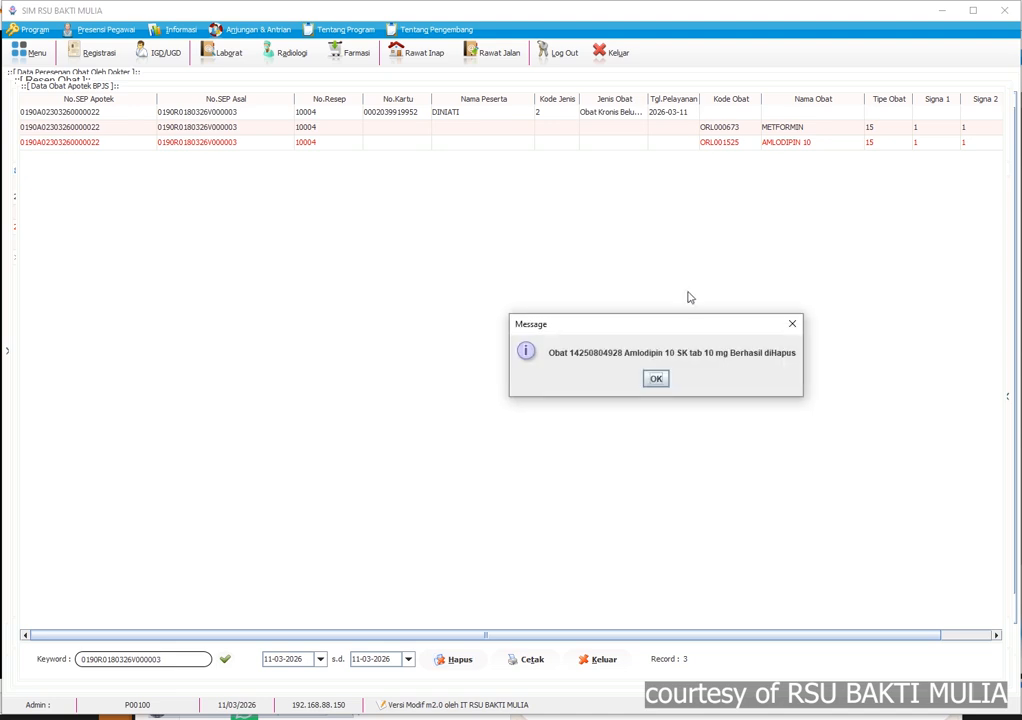
click(655, 379)
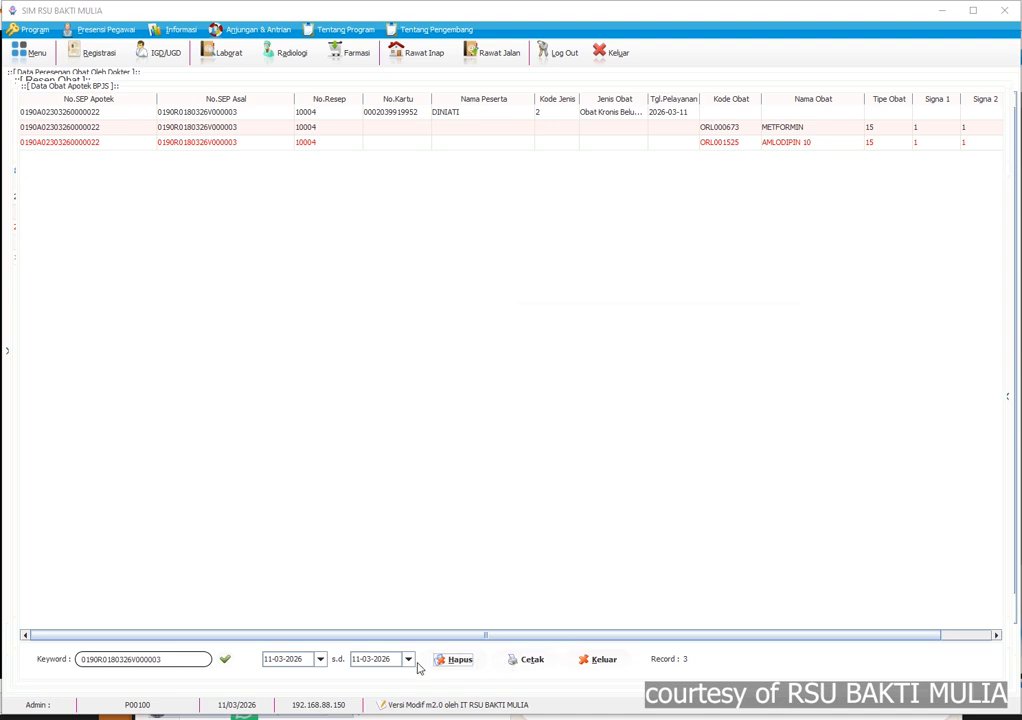
click(225, 659)
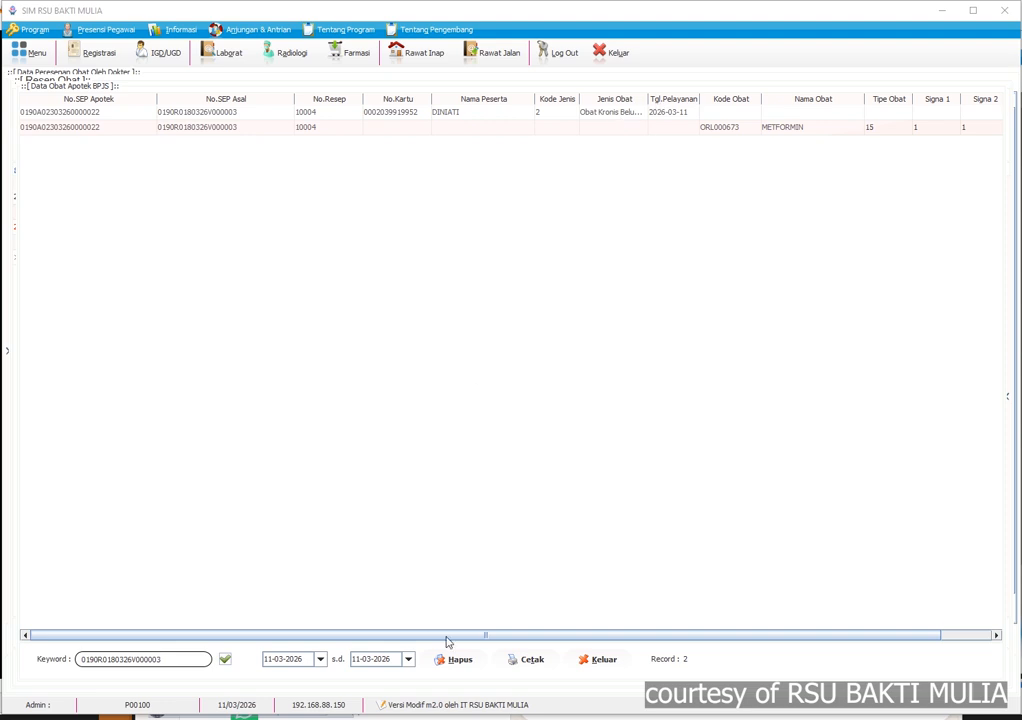
- Return to the prescription form and send AMLODIPIN 10 again as a non-compounded drug to the same BPJS prescription
click(597, 659)
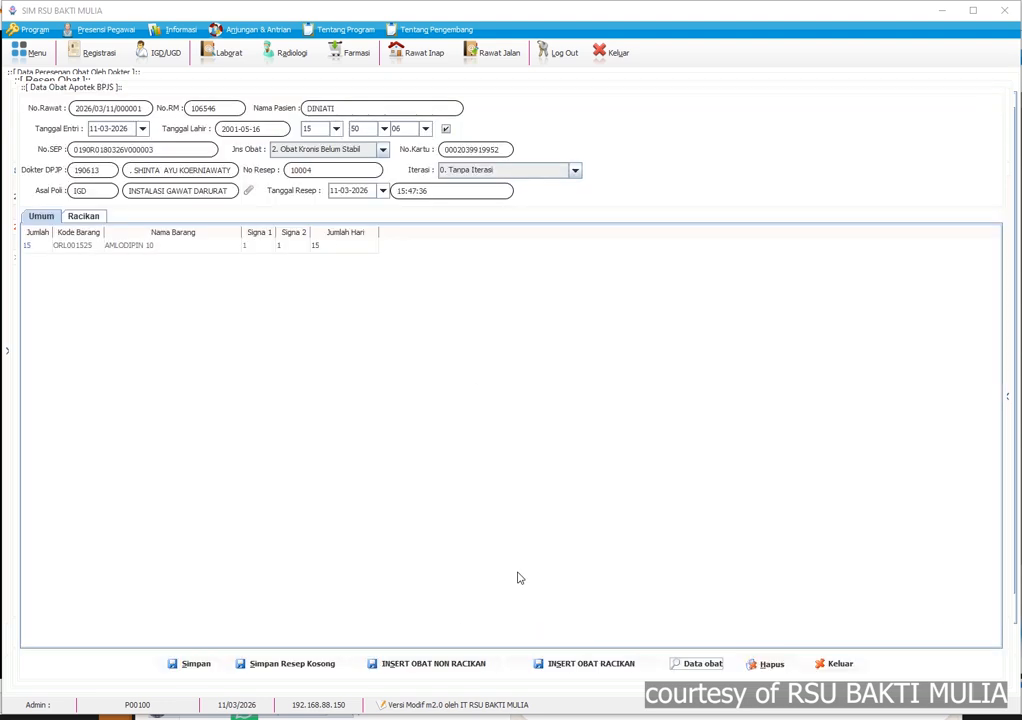
click(440, 668)
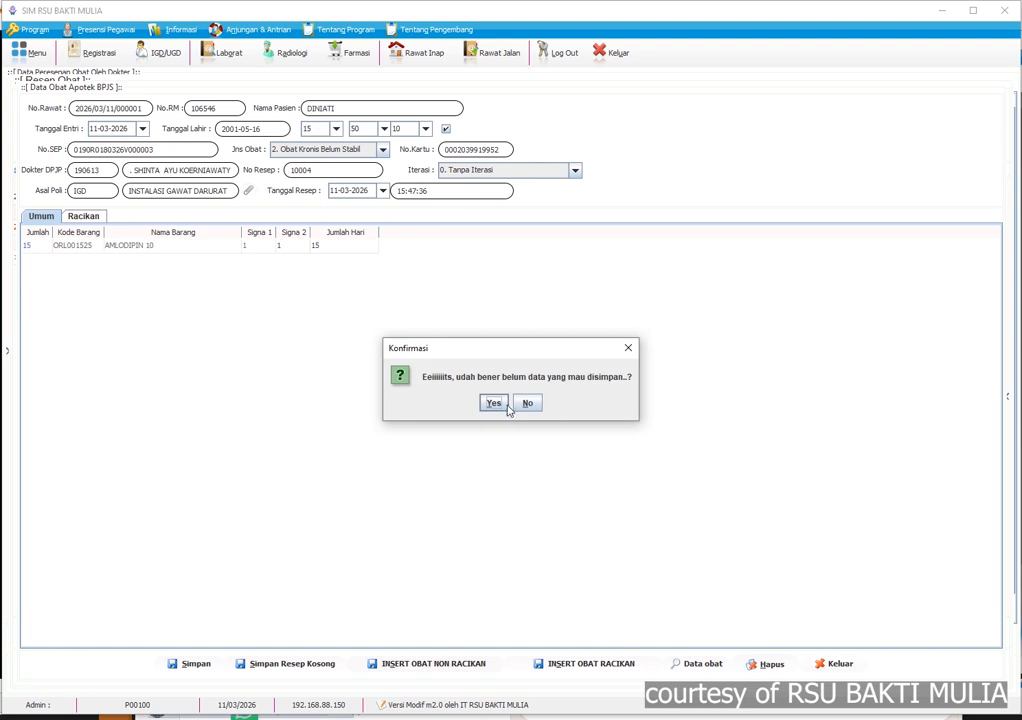
click(496, 404)
click(656, 381)
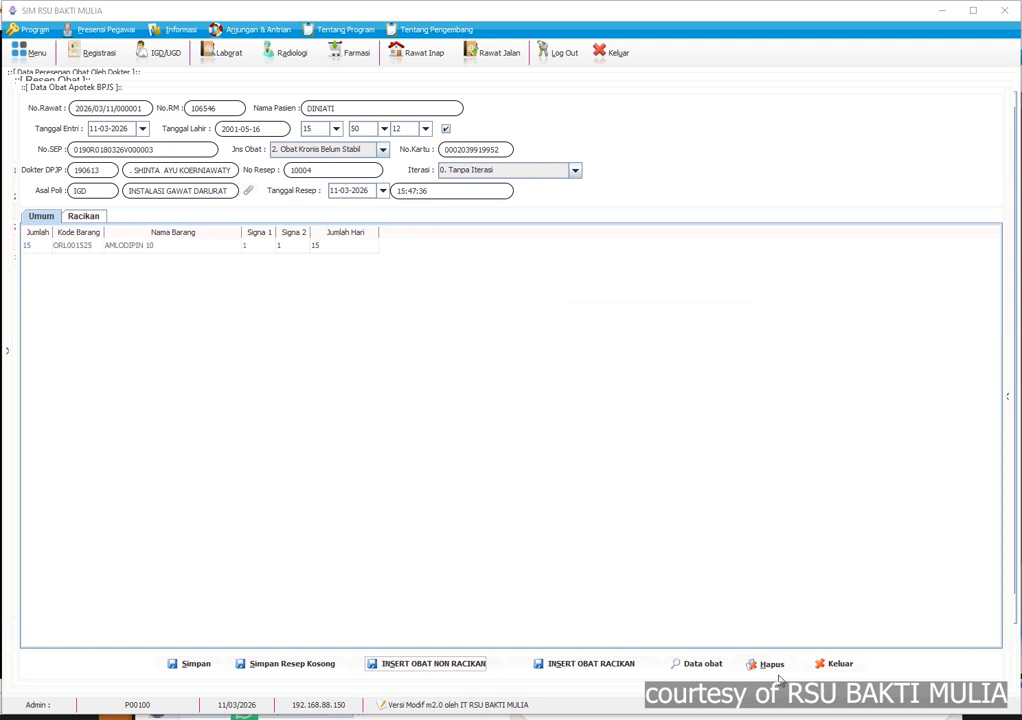
- Check the METFORMIN and AMLODIPIN 10 rows in the sent BPJS drug data, reopening the list from the form
click(706, 666)
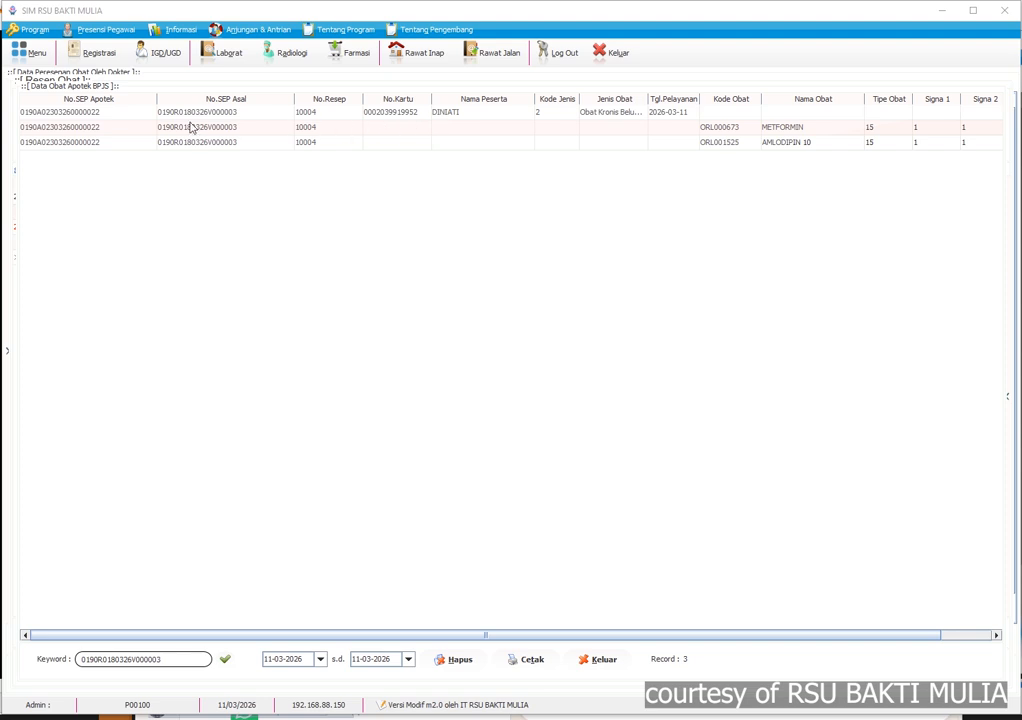
click(75, 111)
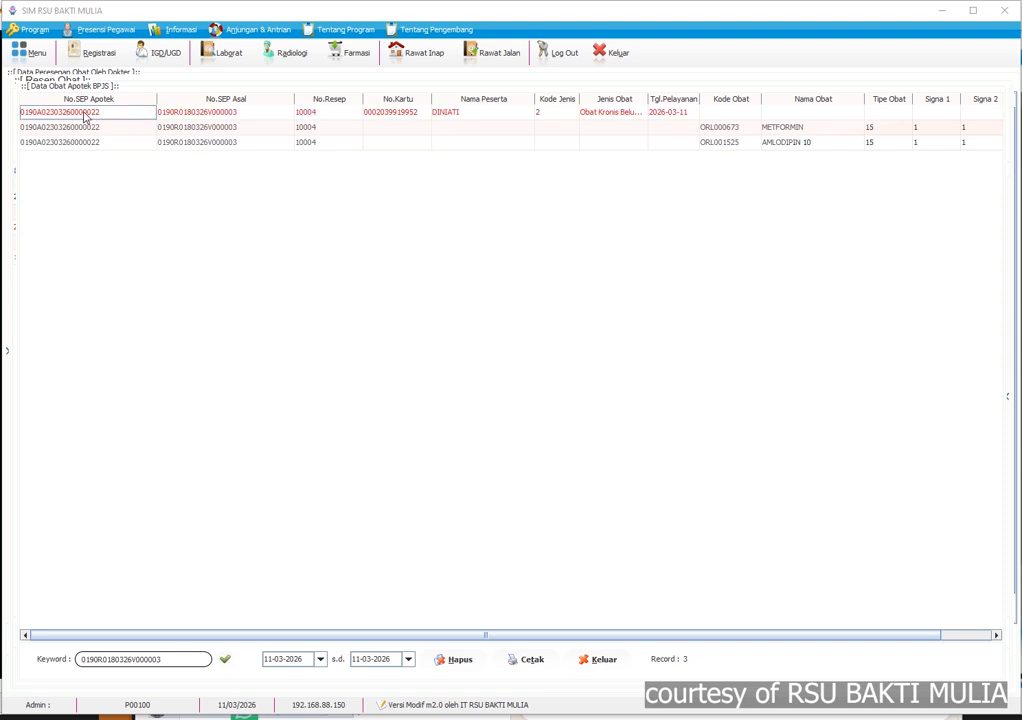
click(797, 132)
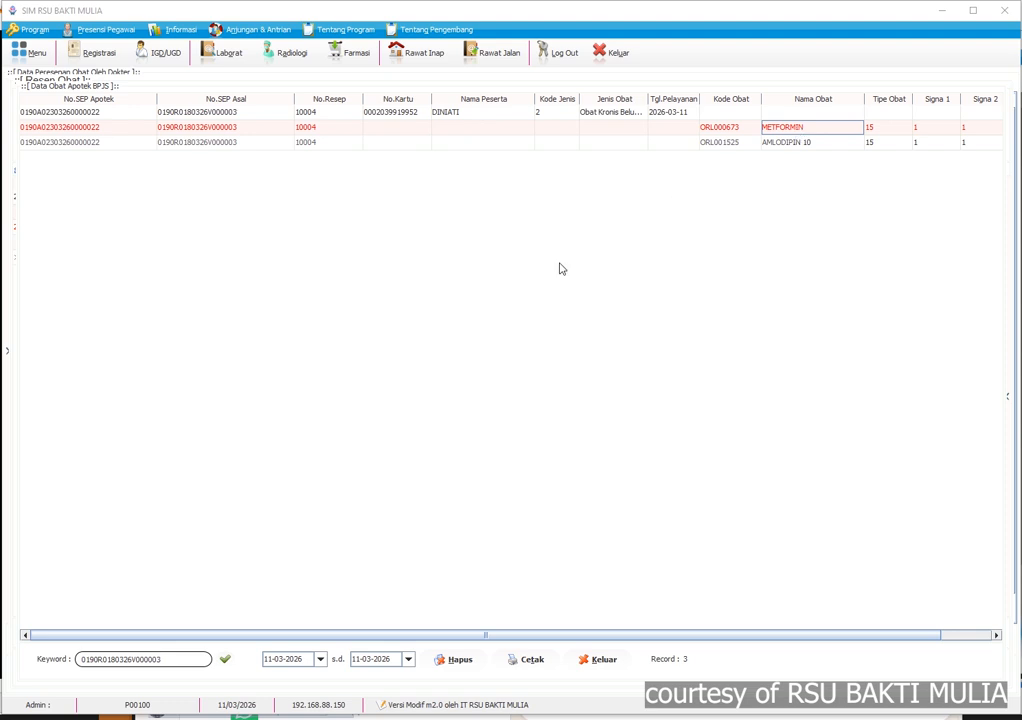
click(606, 667)
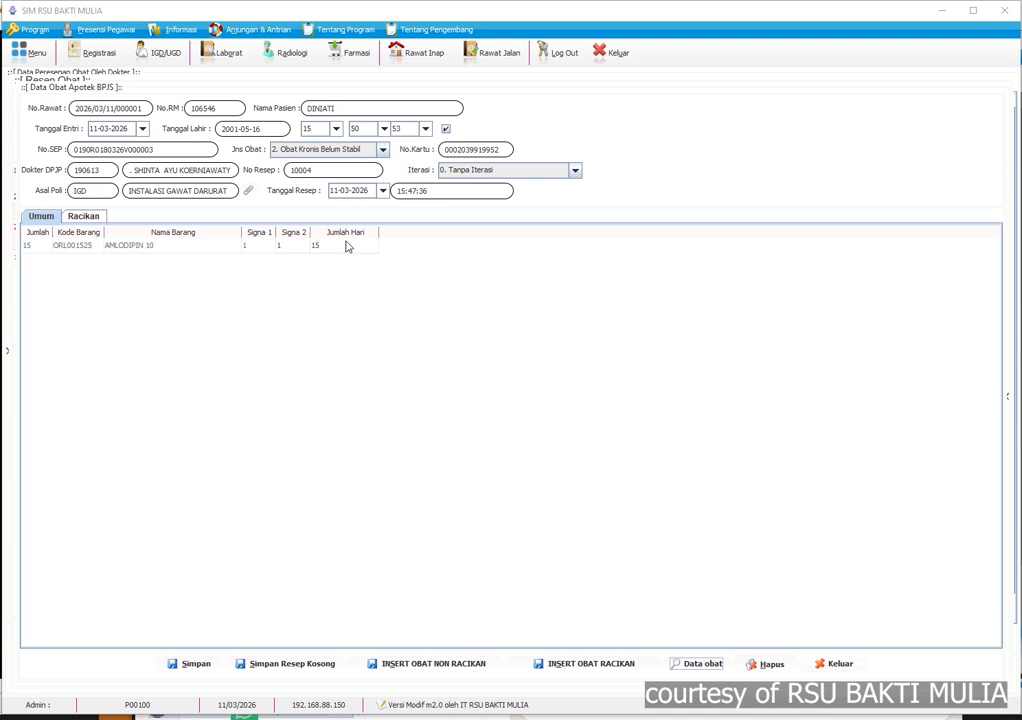
click(705, 663)
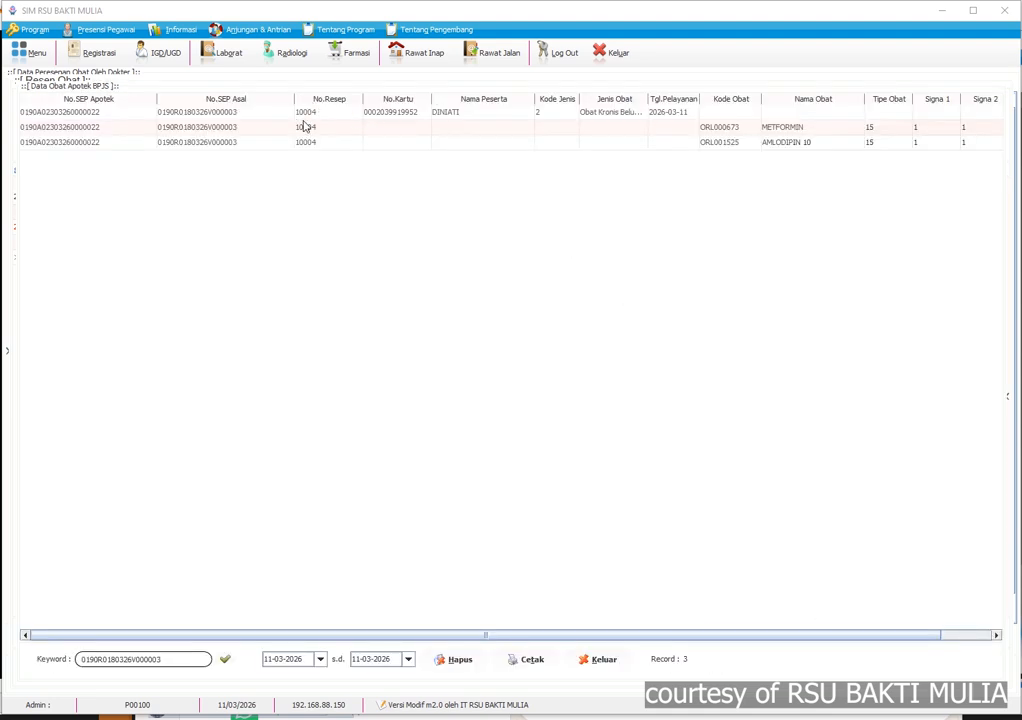
- Leave the sent drug data, reopen the selected prescription's BPJS pharmacy form and set Iterasi to "2. Diperbolehkan Iterasi 2x"
click(604, 660)
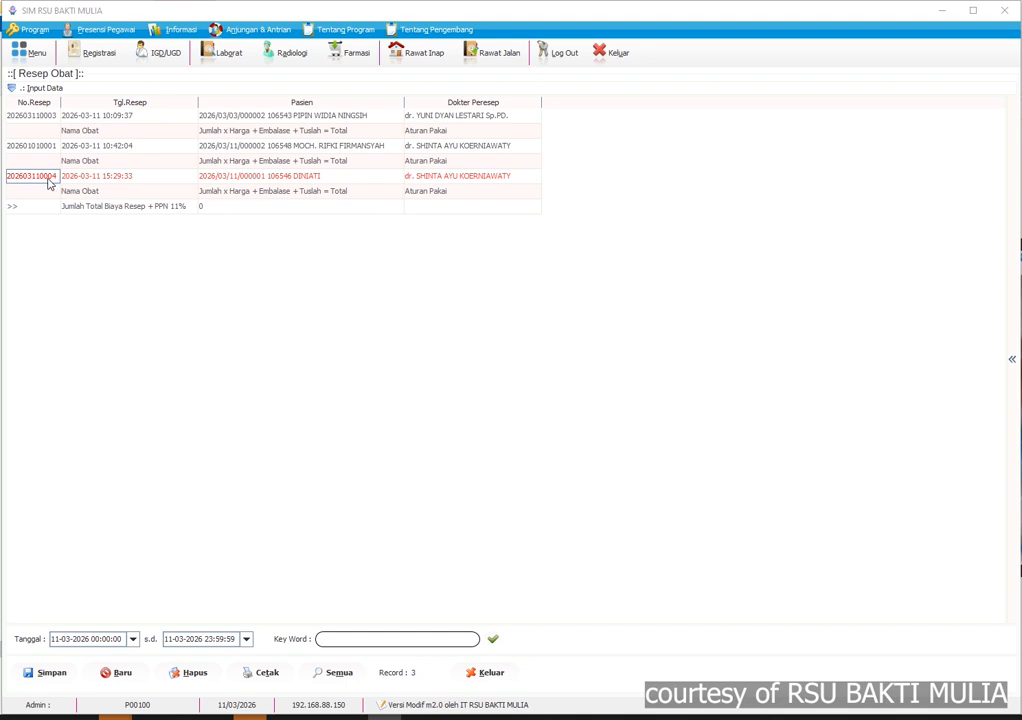
right_click(47, 183)
click(95, 324)
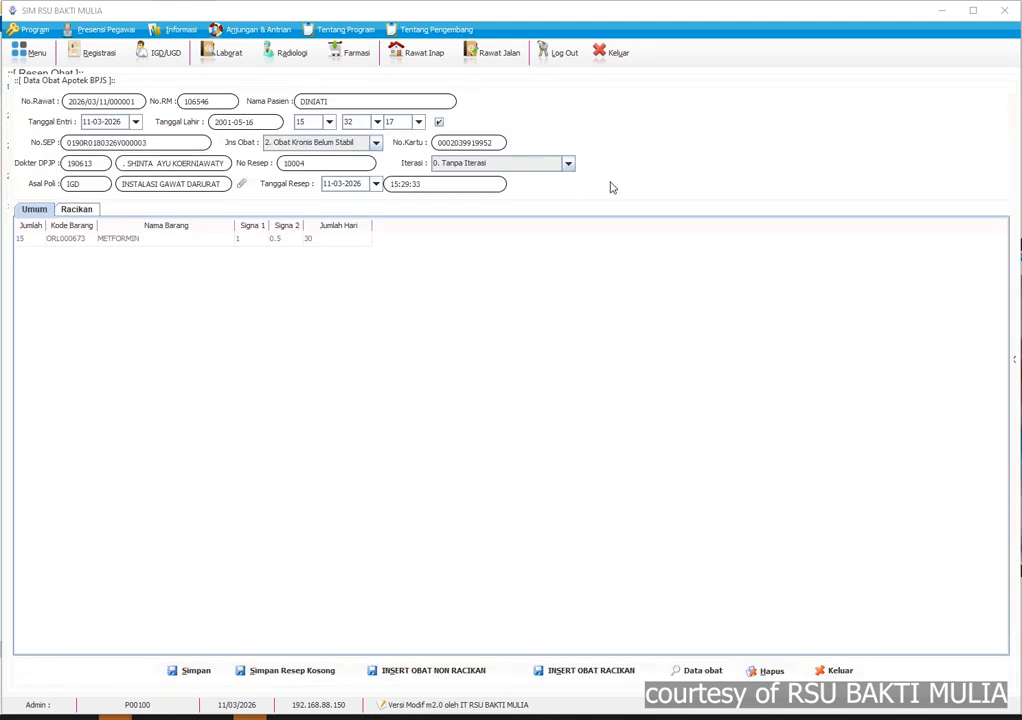
click(481, 164)
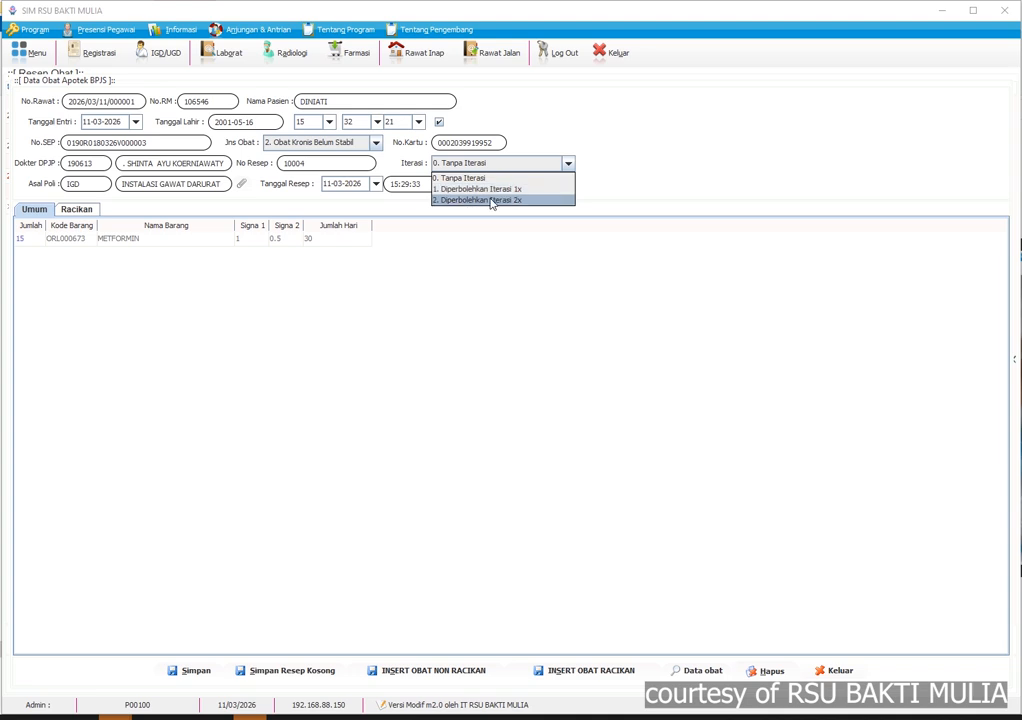
click(492, 200)
click(529, 166)
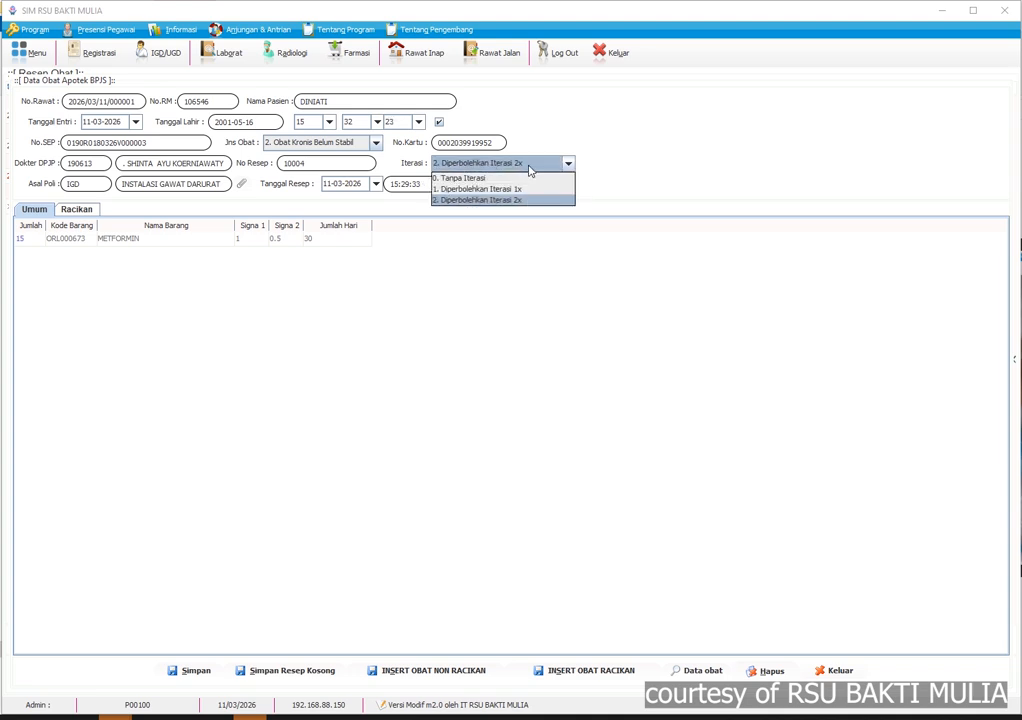
click(515, 166)
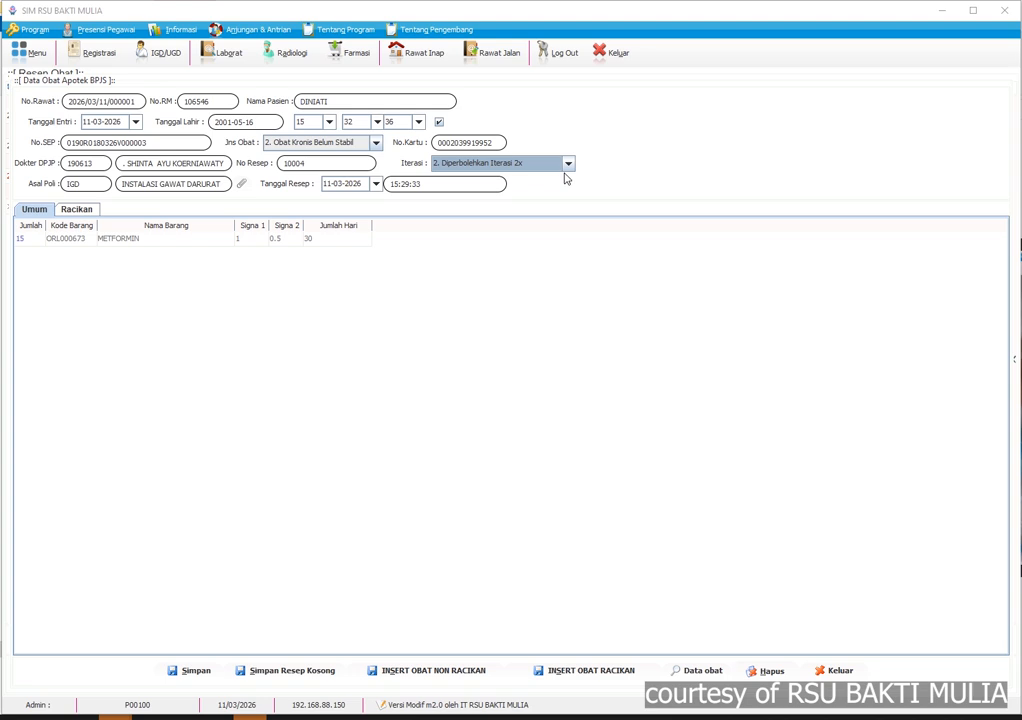
- Set METFORMIN's Signa 2 to 1 and its Jumlah Hari to 15 in the non-compounded drug table
double_click(275, 239)
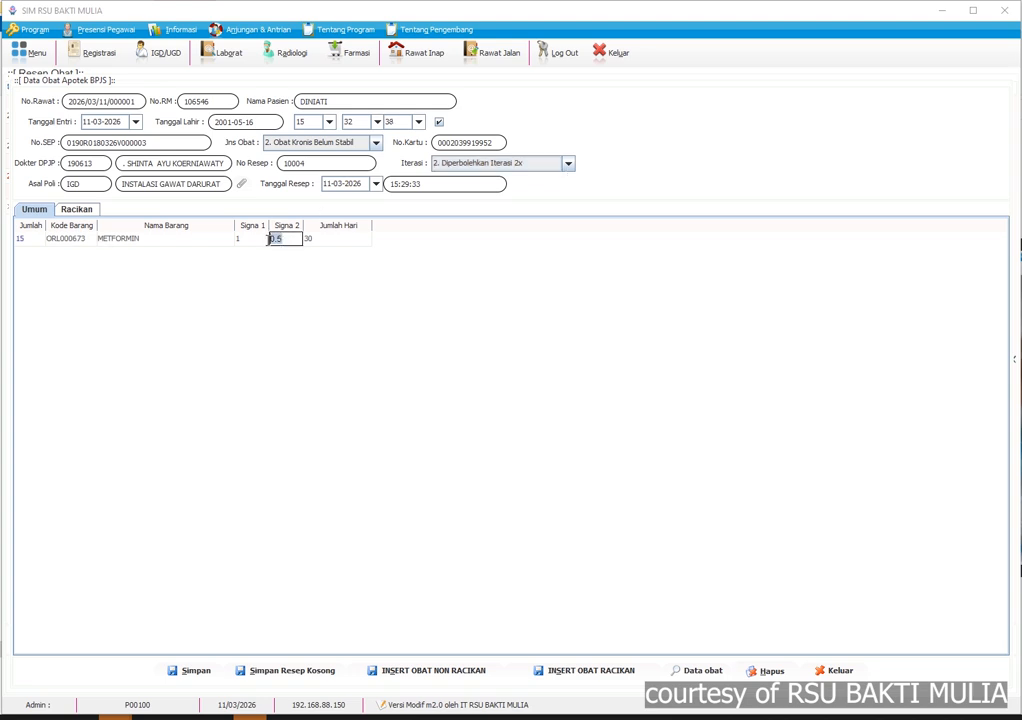
text(1)
double_click(314, 239)
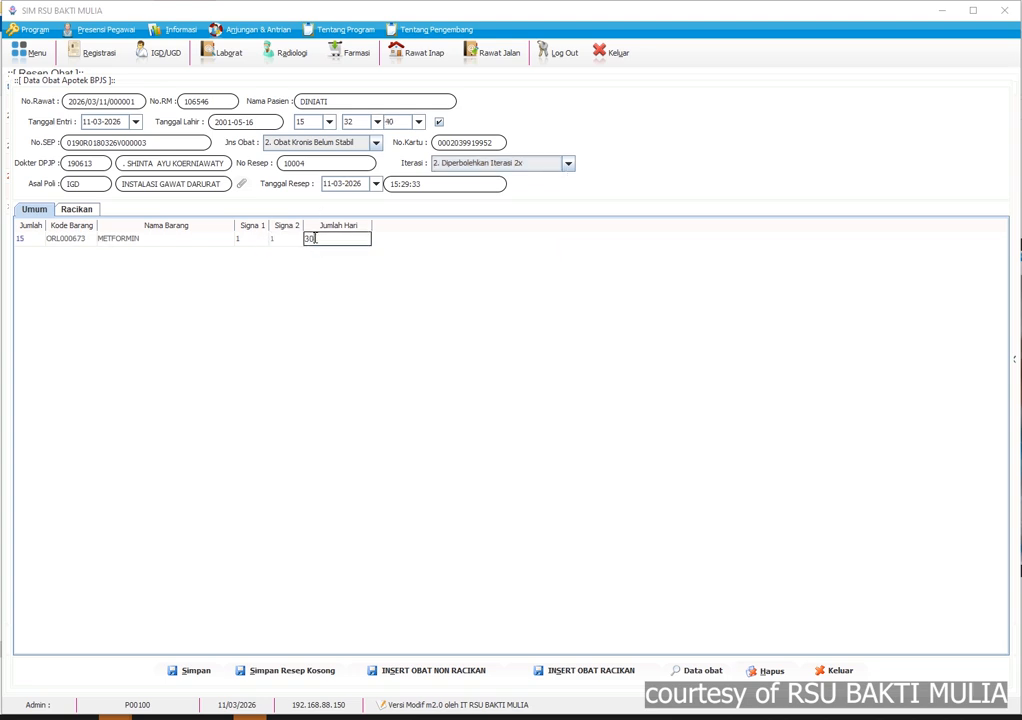
drag(314, 239, 298, 244)
- Set the Tanggal Resep to 03-03-2026 and leave the BPJS pharmacy form without saving
click(376, 184)
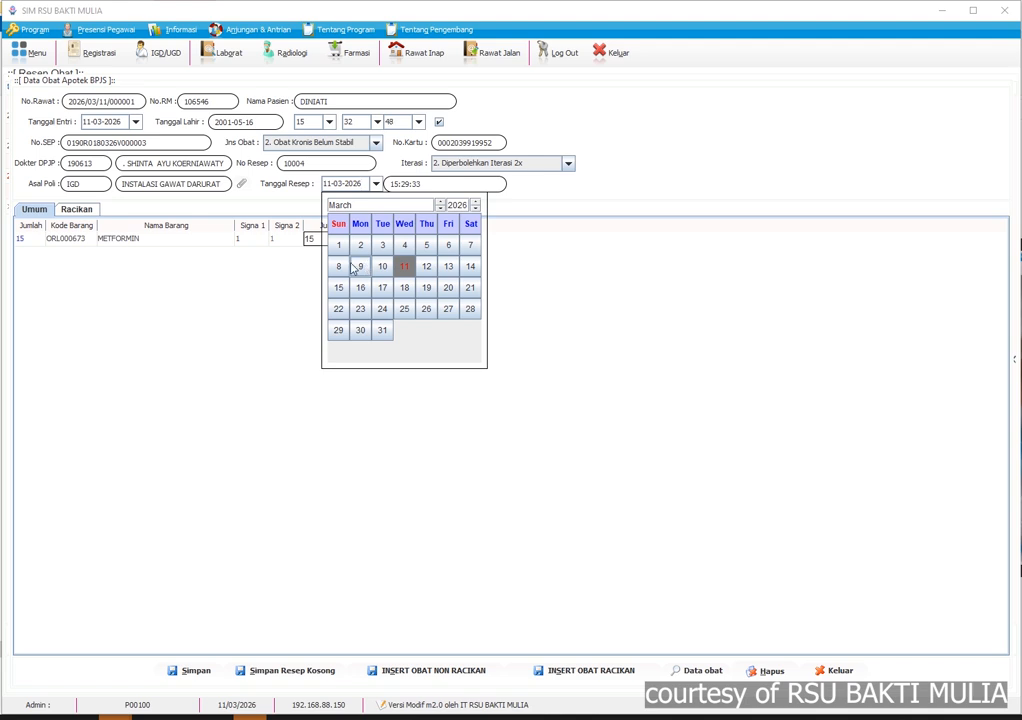
click(199, 294)
click(136, 122)
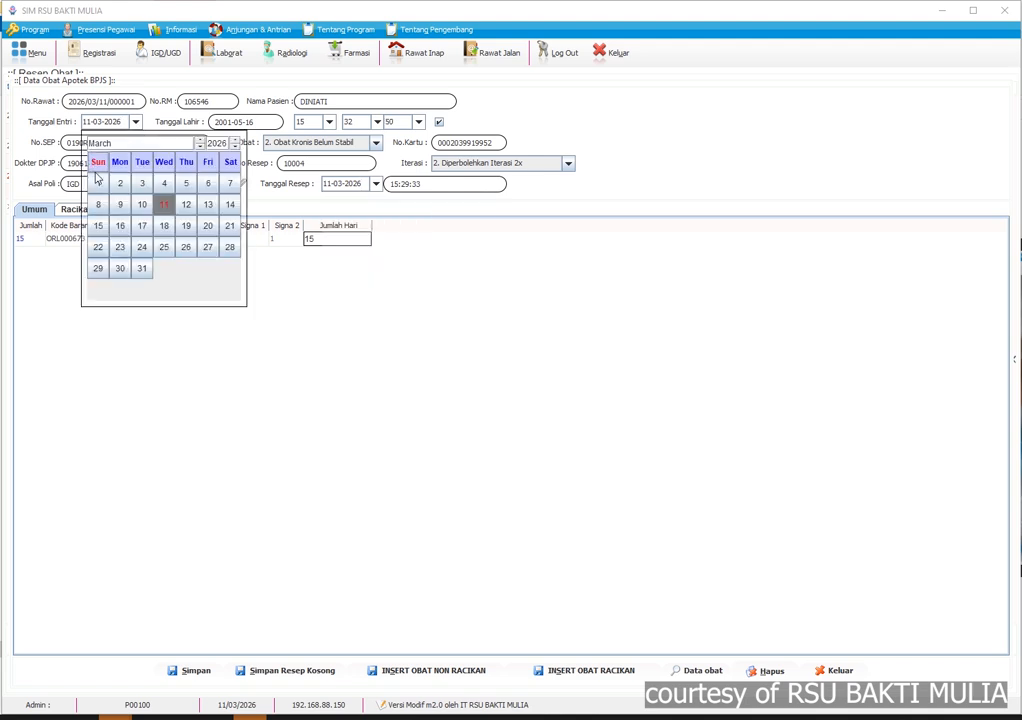
click(376, 184)
click(376, 184)
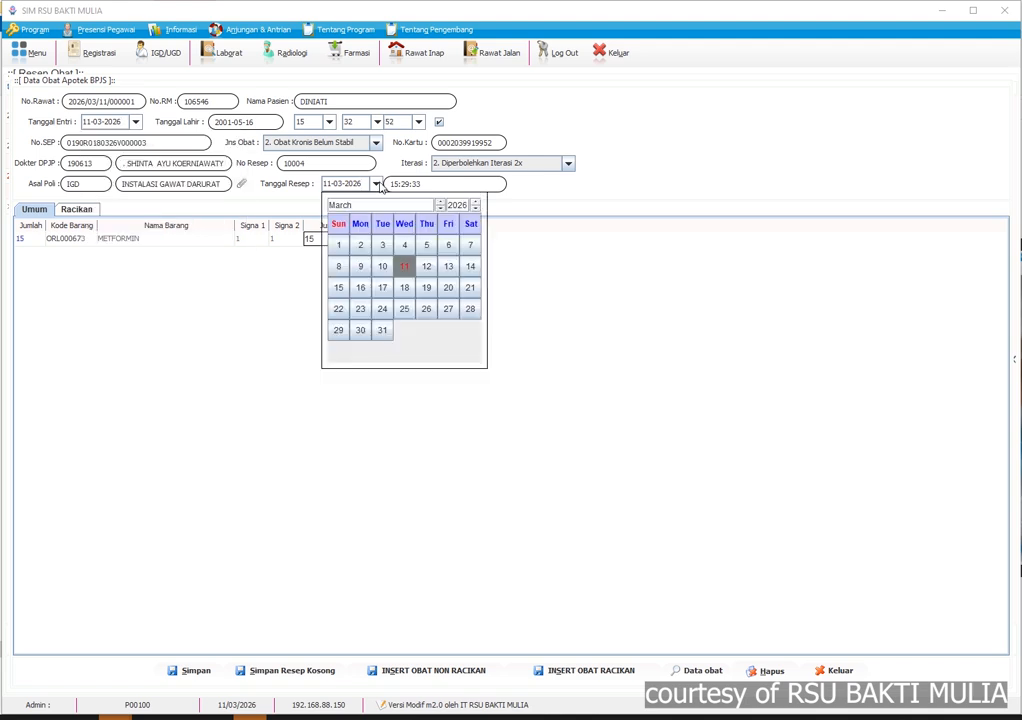
click(382, 245)
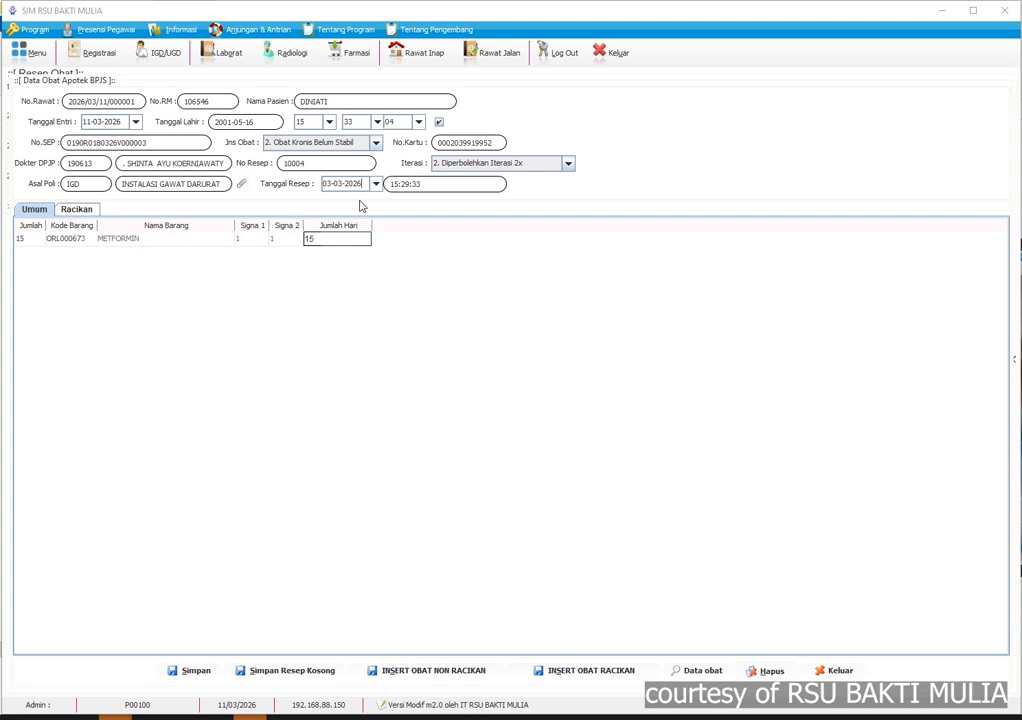
click(840, 671)
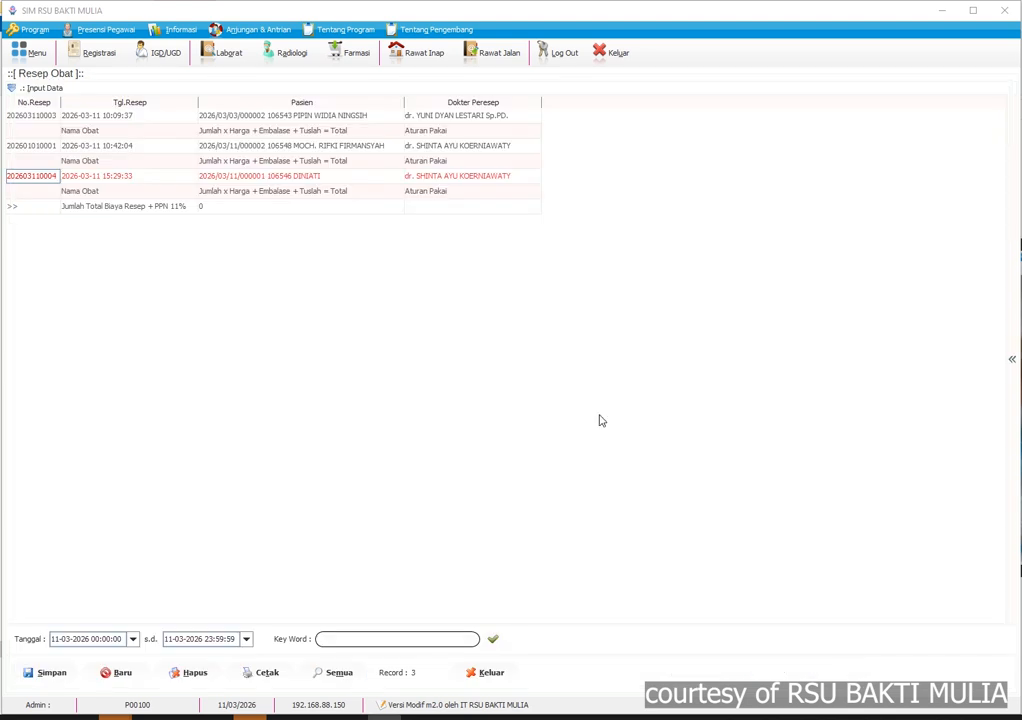
- Leave the prescription list, open Monitoring Klaim Apotek BPJS and review the unverified claims of all drug types for March 2026
click(487, 674)
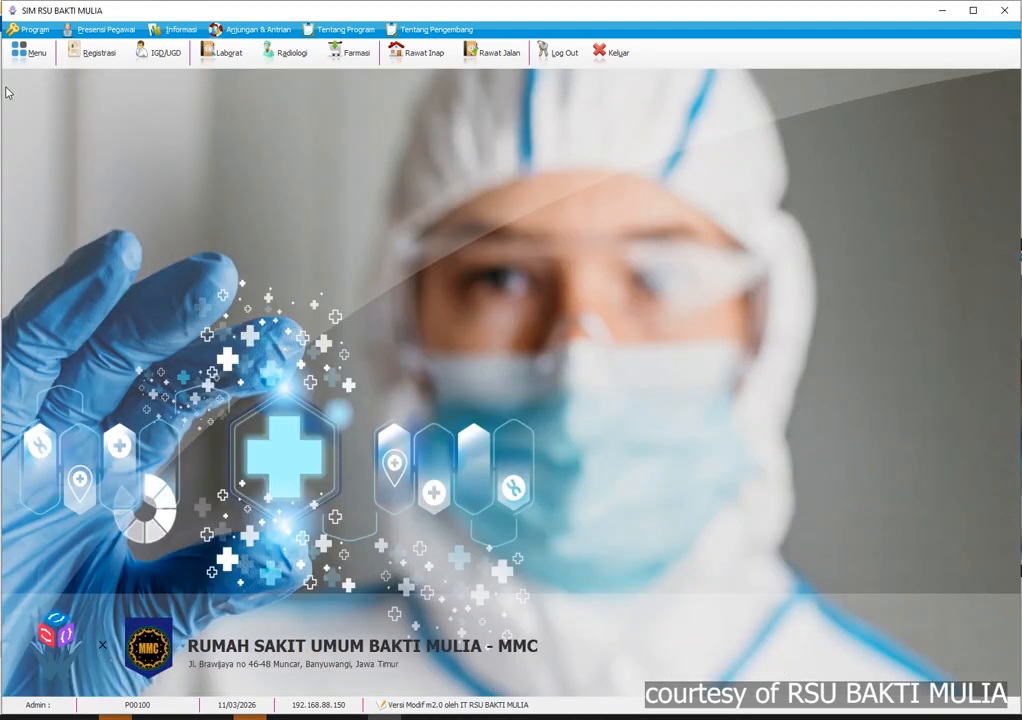
click(24, 53)
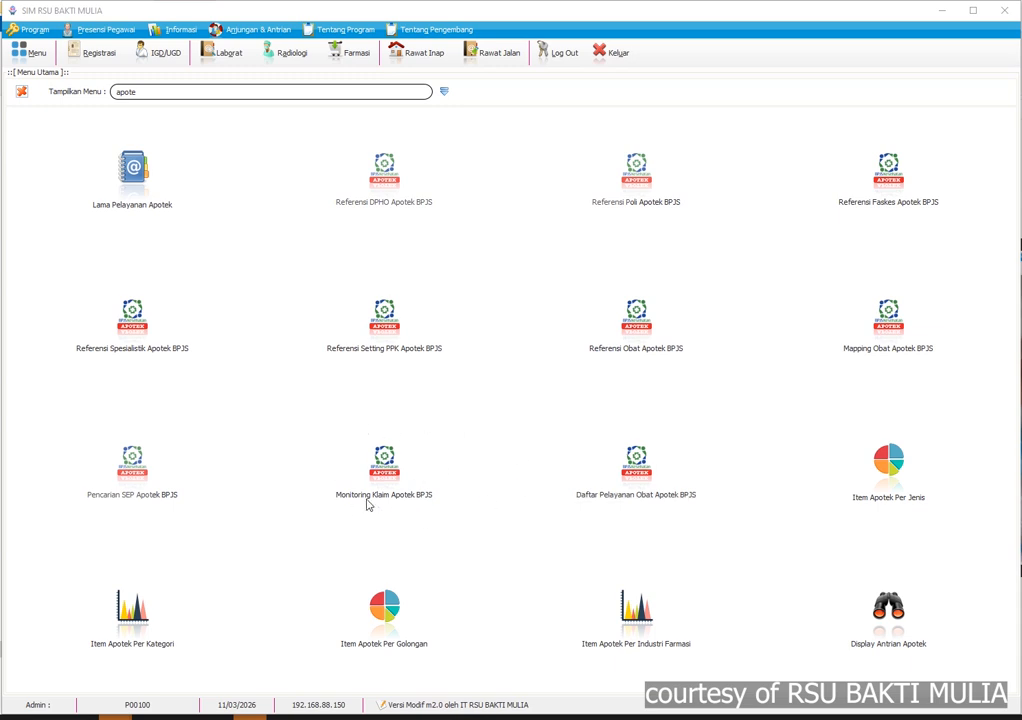
click(386, 478)
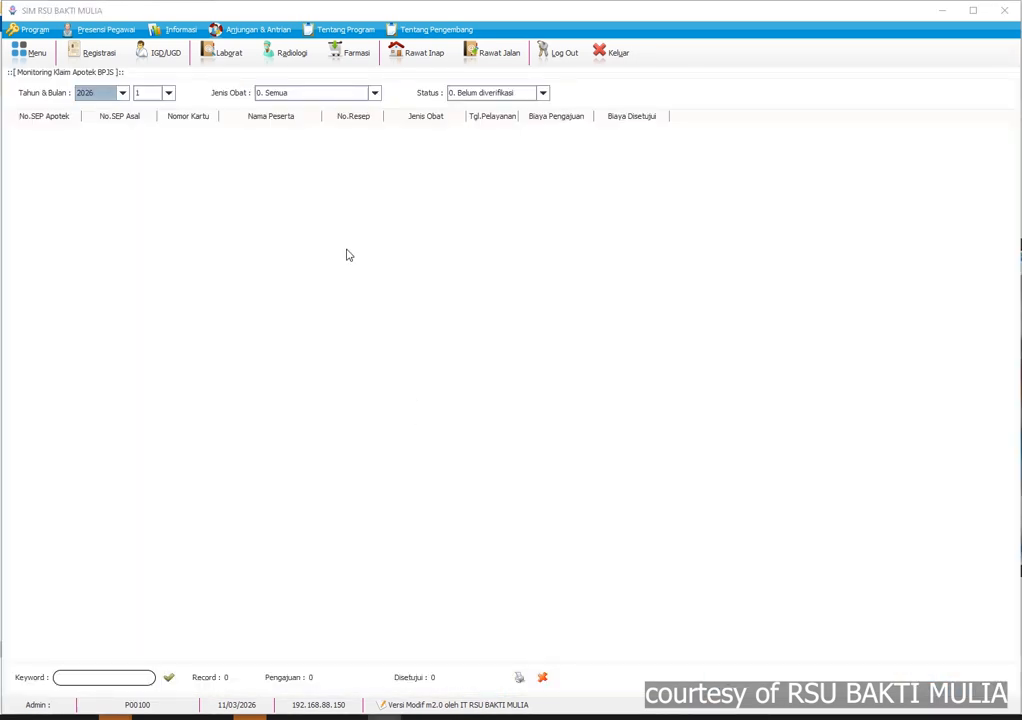
click(148, 93)
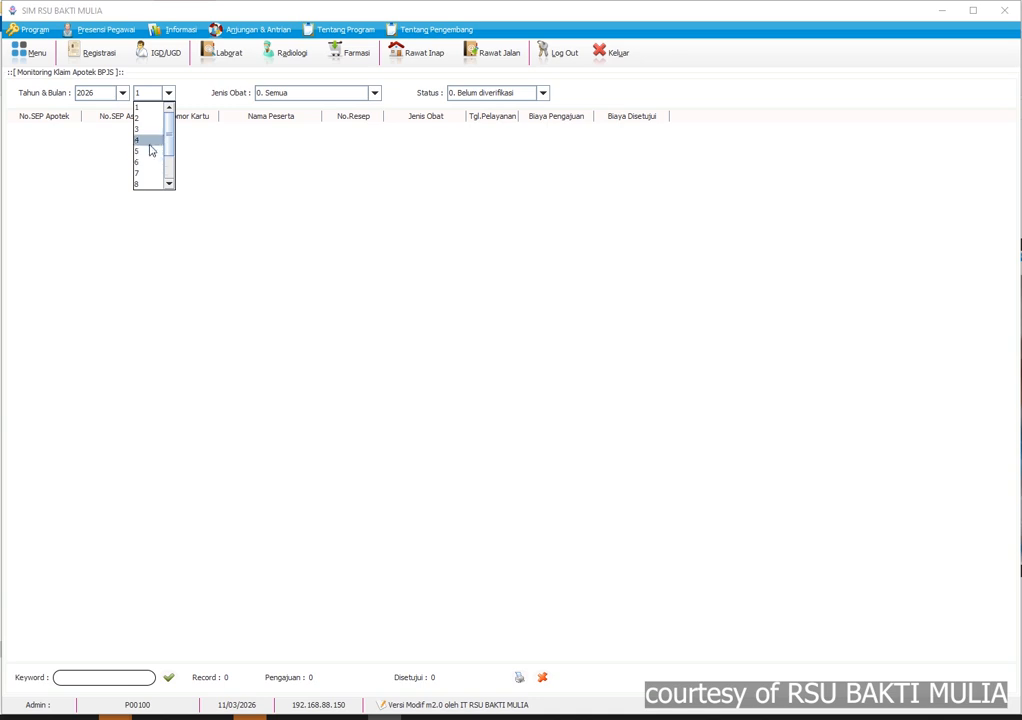
click(150, 129)
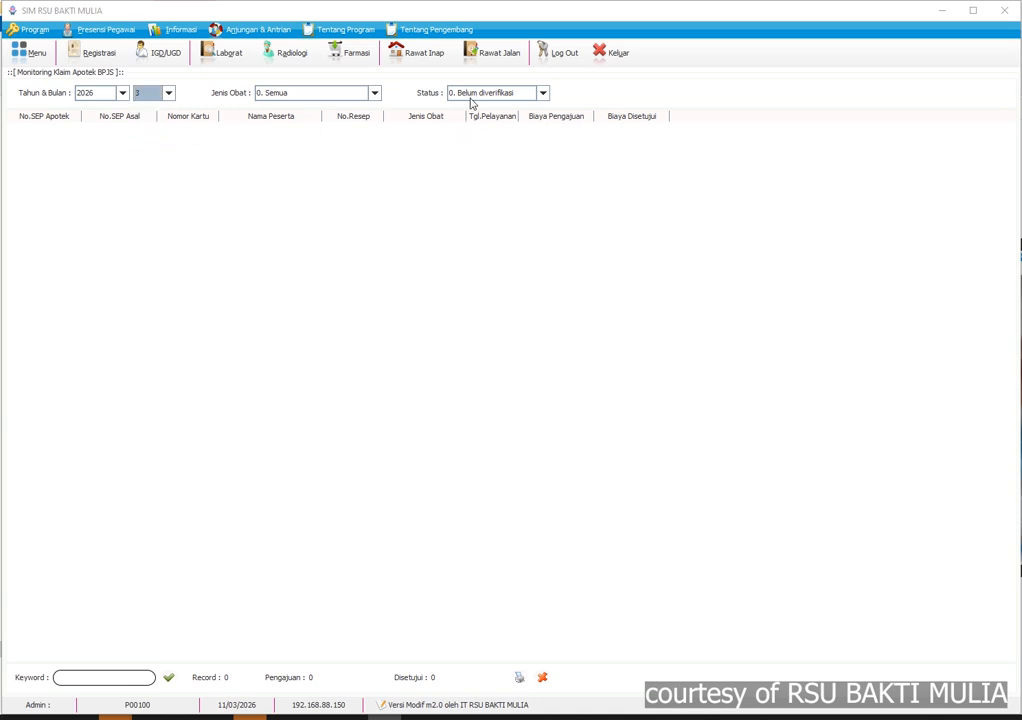
click(317, 93)
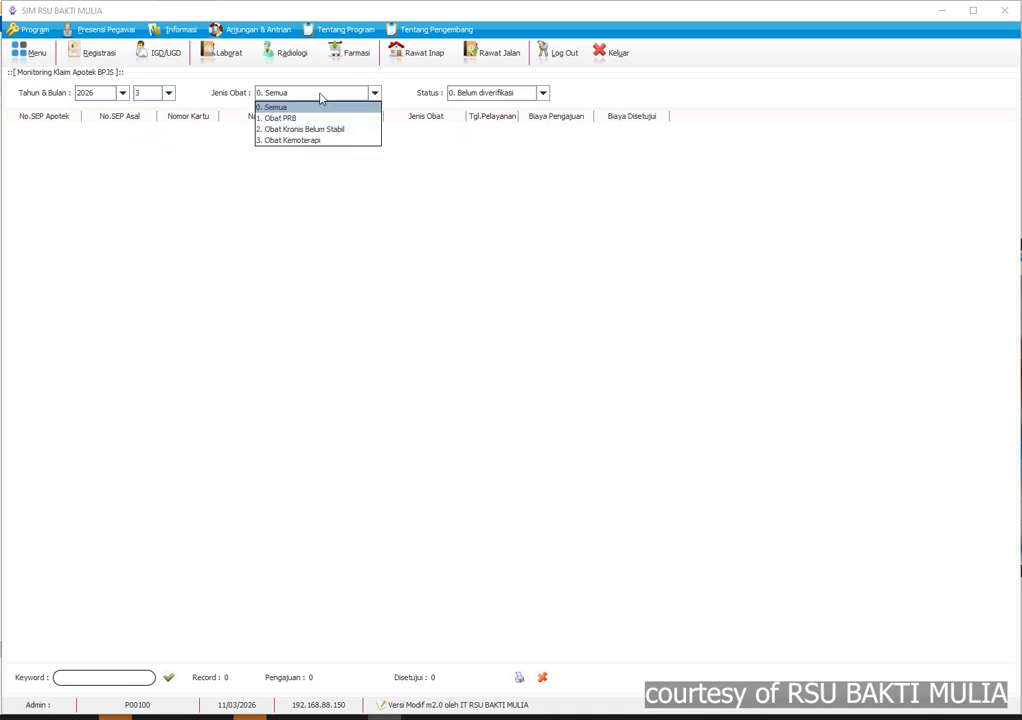
click(317, 93)
click(168, 679)
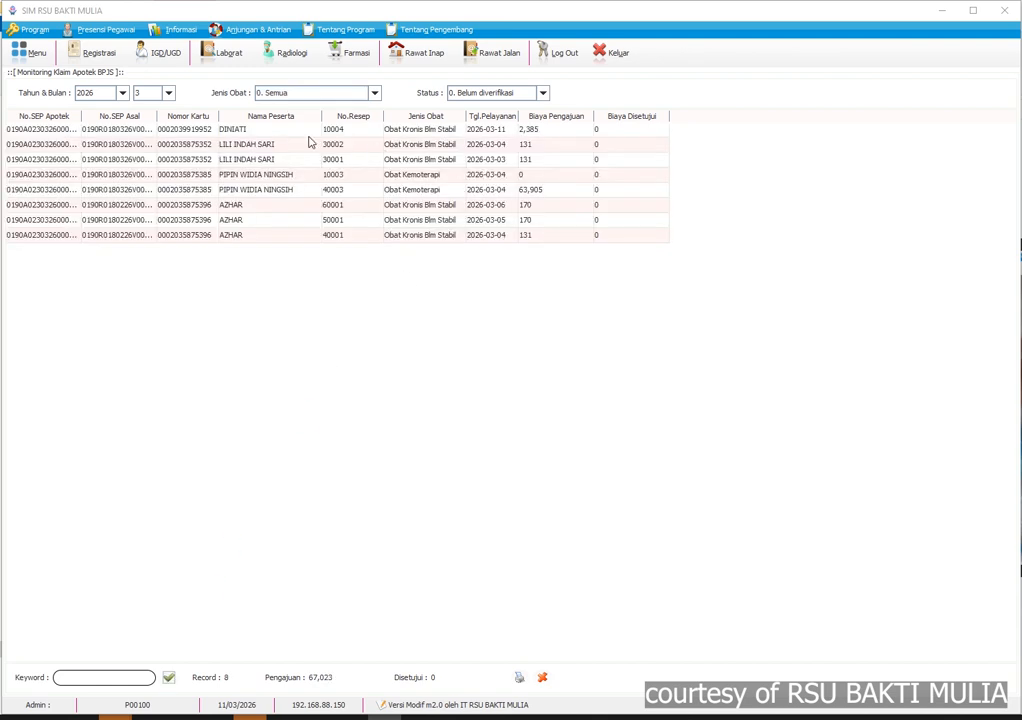
click(290, 132)
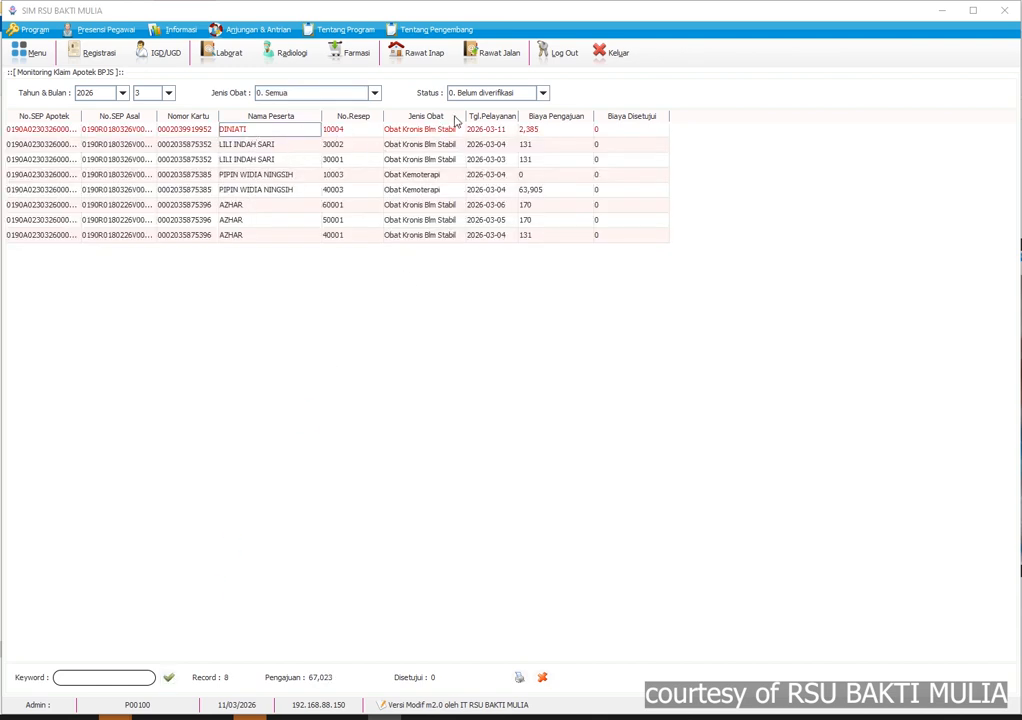
click(495, 130)
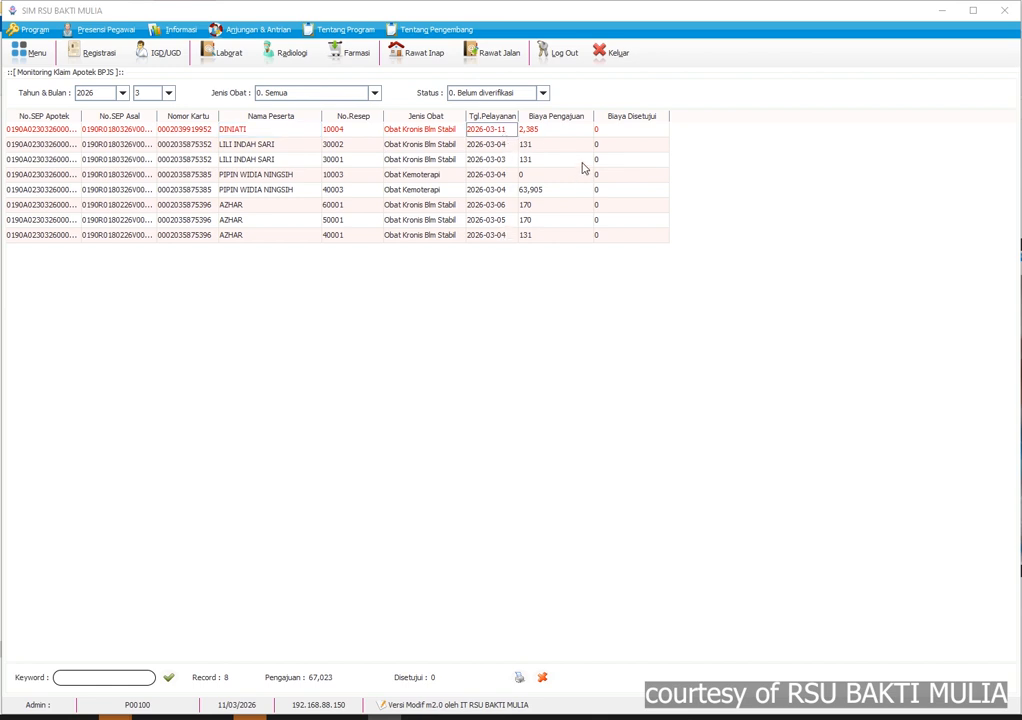
- Query the March 2026 pharmacy claims with the status "1. Sudah Verifikasi"
click(530, 96)
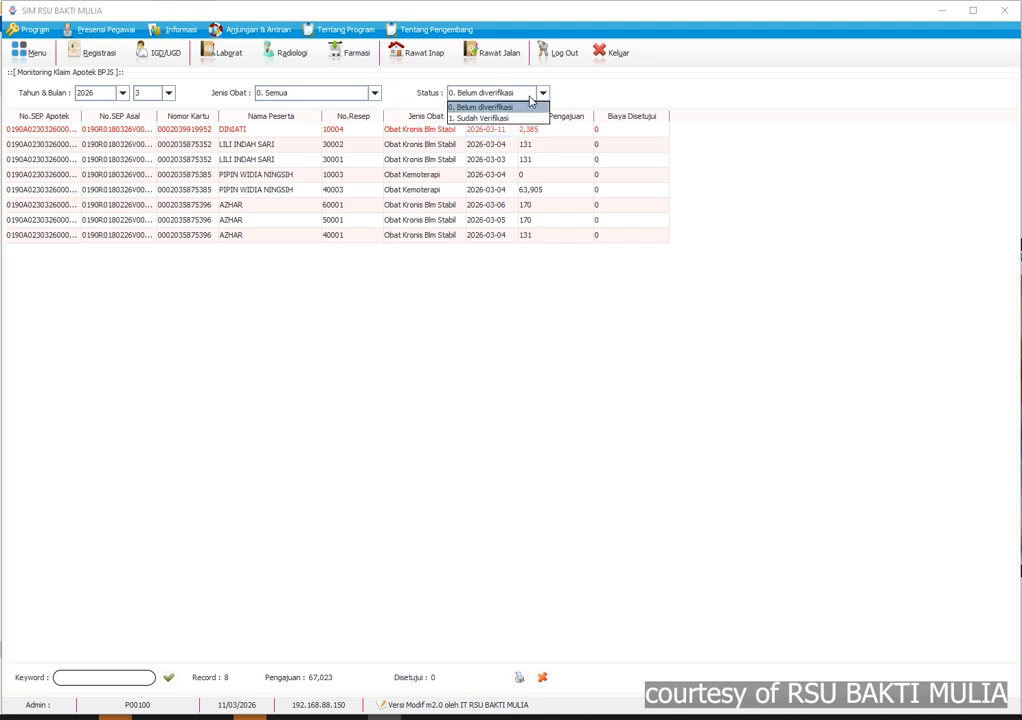
click(486, 120)
click(169, 678)
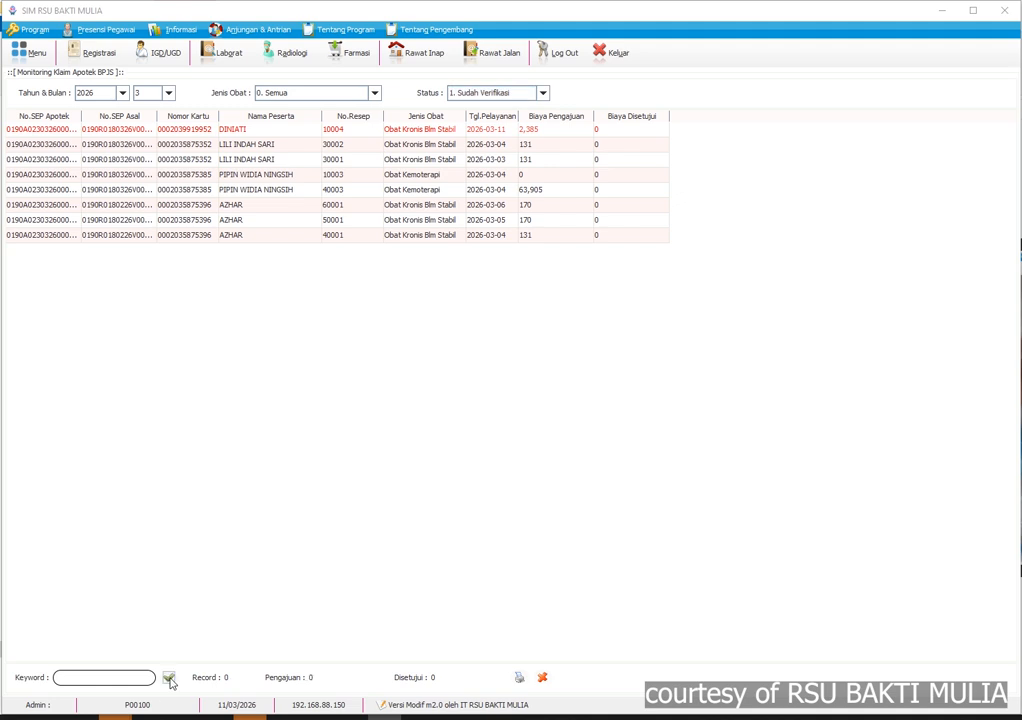
click(660, 382)
- List the verified pharmacy claims for January 2026, check the submitted and approved costs, and leave the claim monitoring
click(168, 92)
click(145, 106)
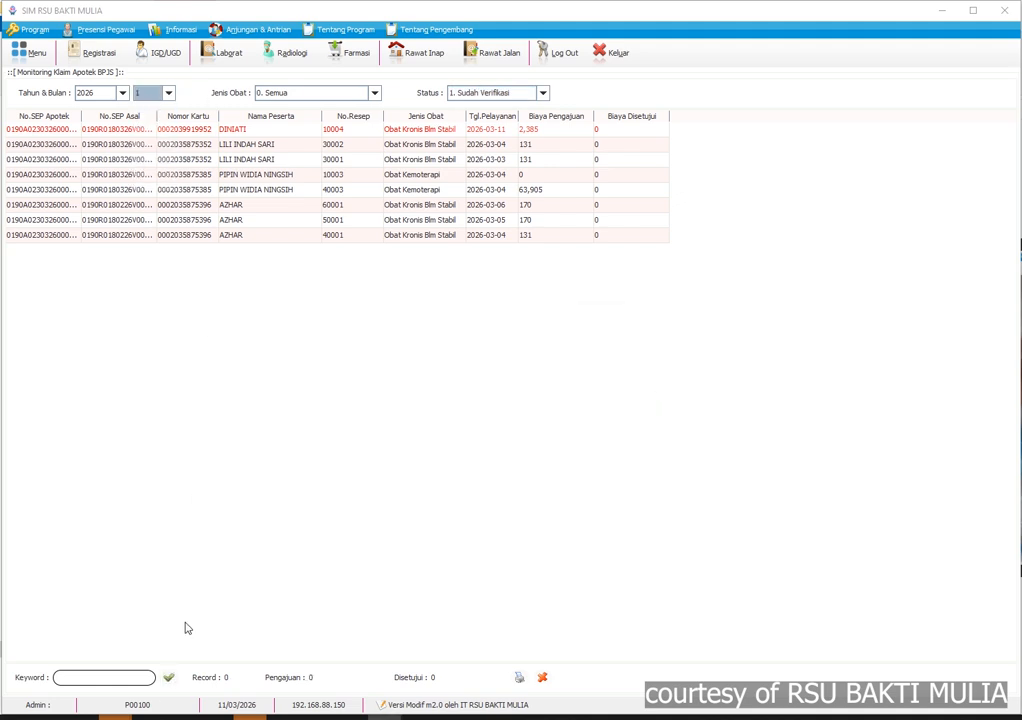
click(168, 678)
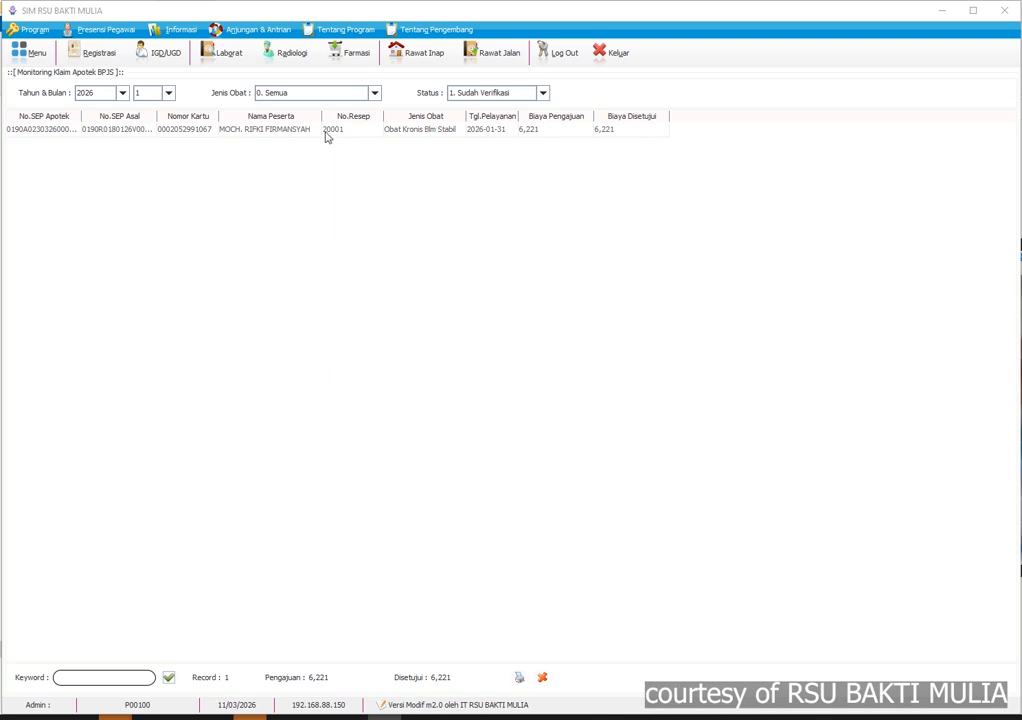
click(320, 131)
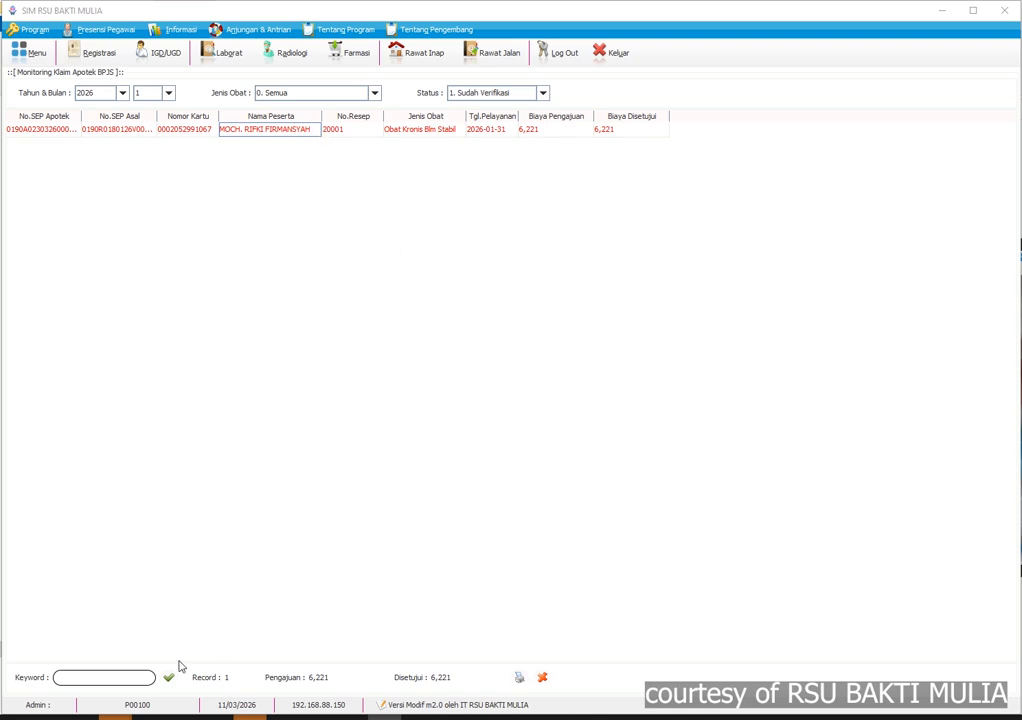
click(160, 92)
click(302, 252)
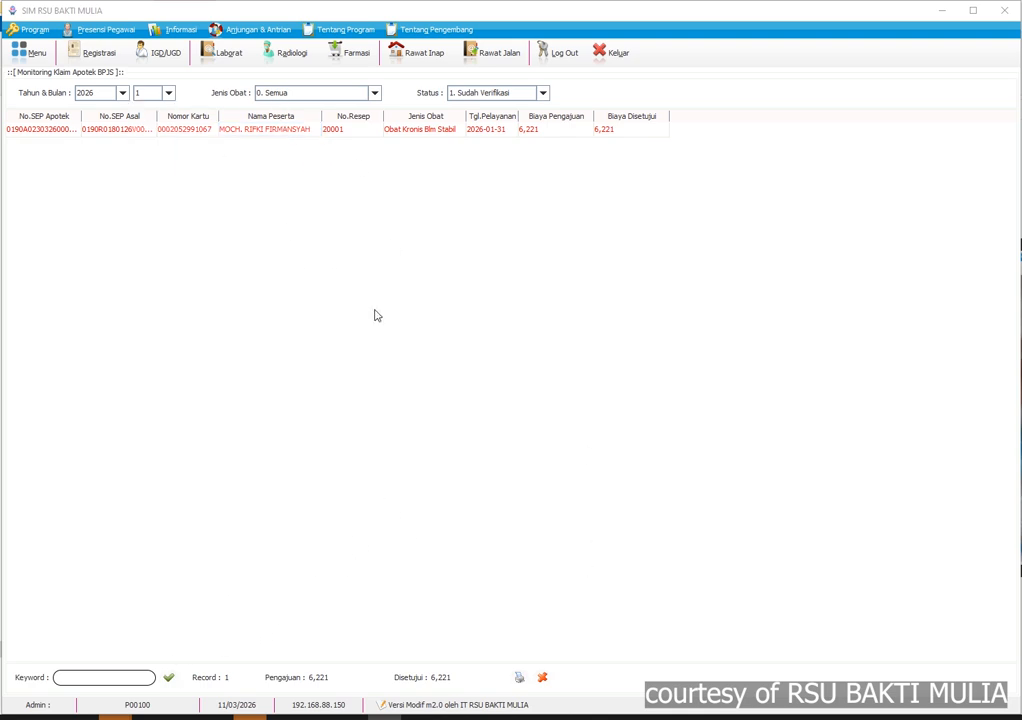
click(543, 677)
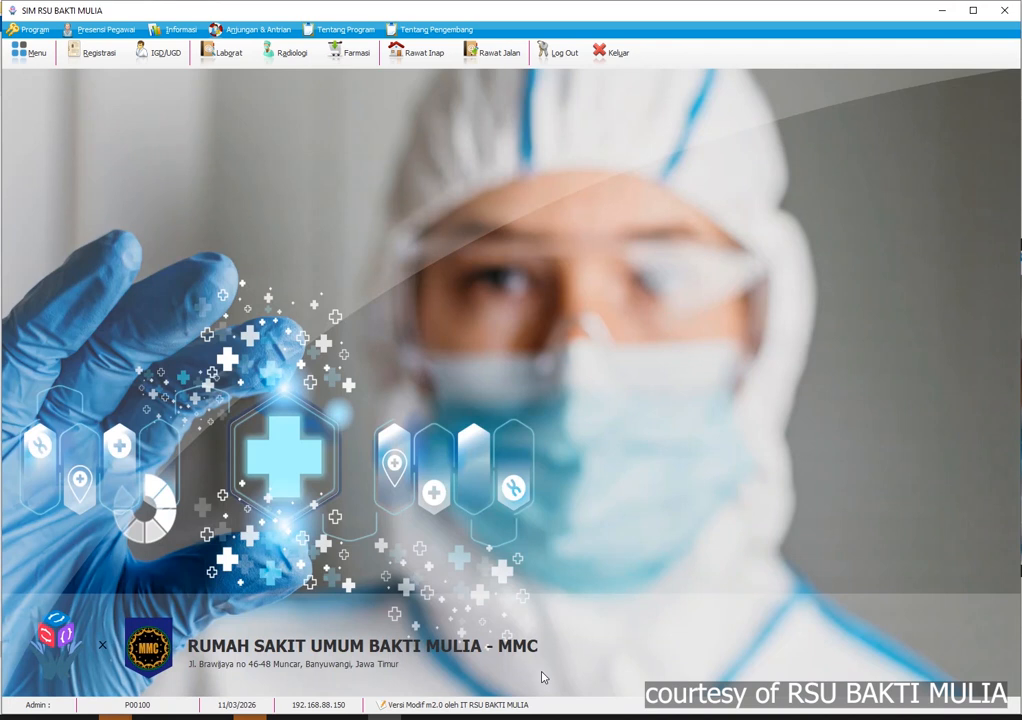